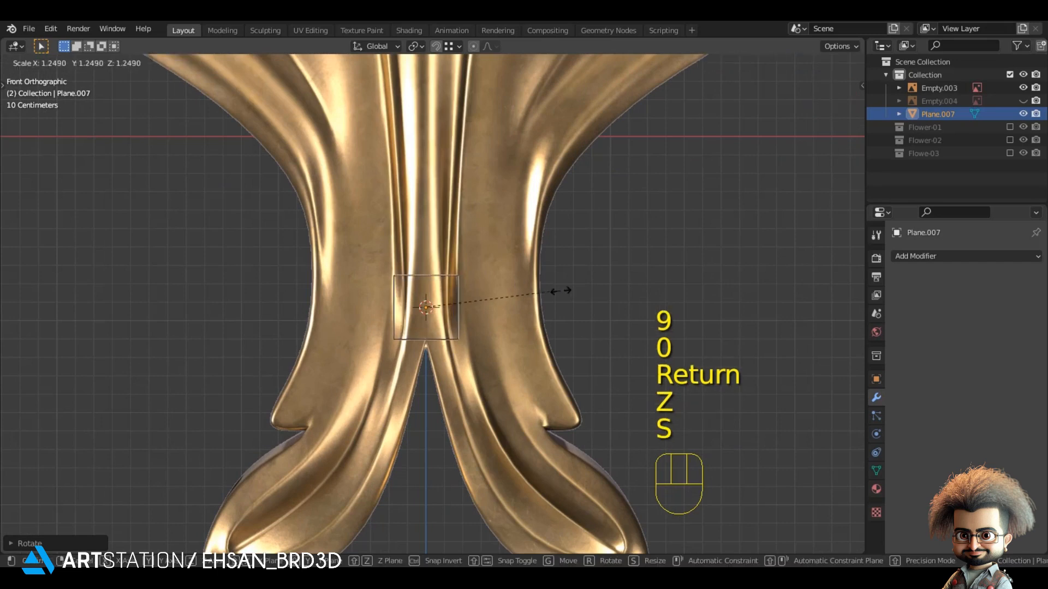
- Enlarge the plane, cut it vertically through the centre and delete its right half's vertices
left_click(580, 304)
key("Tab")
key("ctrl+r")
left_click(492, 300)
key("1")
key("x")
left_click(480, 273)
key("Tab")
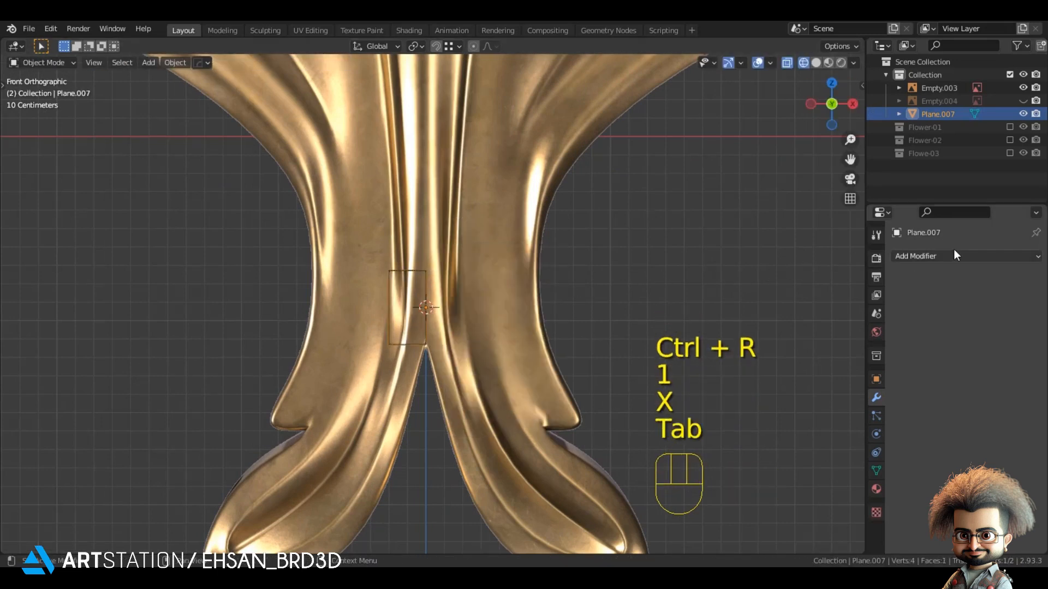
- Add a Mirror modifier on the X axis to the half plane and enable Clipping
left_click(954, 256)
left_click(778, 407)
left_click(954, 361)
- Move the half plane's outer and upper vertices to match the ornament's stem outline just above the fork
key("Tab")
middle_click_drag(421, 233, 422, 285, "shift")
scroll(421, 364, "down", 3)
scroll(422, 285, "up", 2)
left_click_drag(421, 276, 454, 382)
key("g")
key("x")
left_click(386, 370)
left_click_drag(363, 269, 508, 308)
key("g")
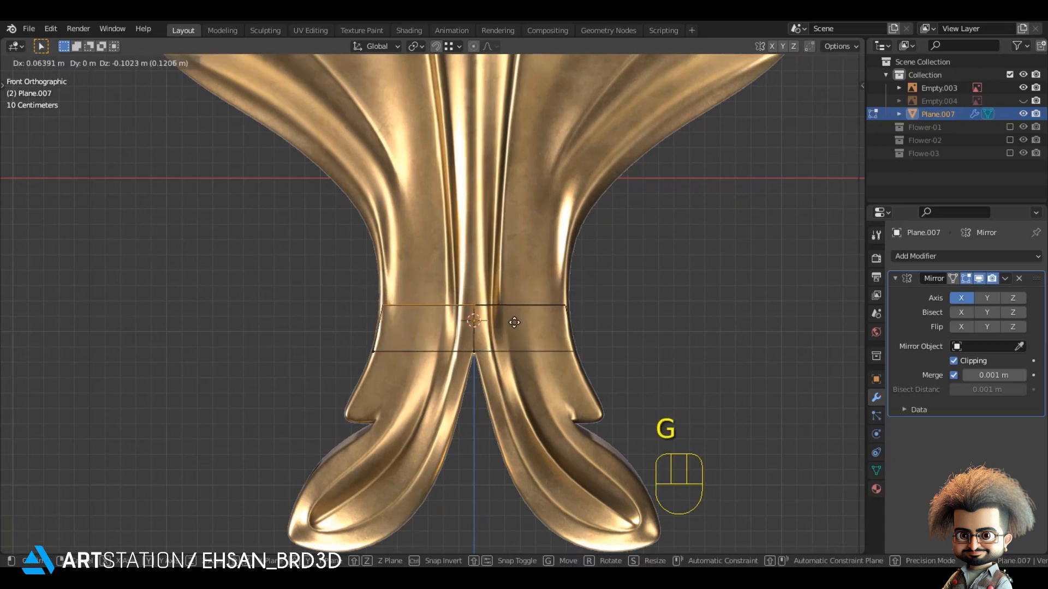
left_click(534, 334)
- Extrude the plane's top edge upward in two sections to where the leaf flares, fitting the outer vertices to the stem outline
scroll(480, 311, "down", 2)
middle_click_drag(387, 257, 415, 382, "shift")
key("e")
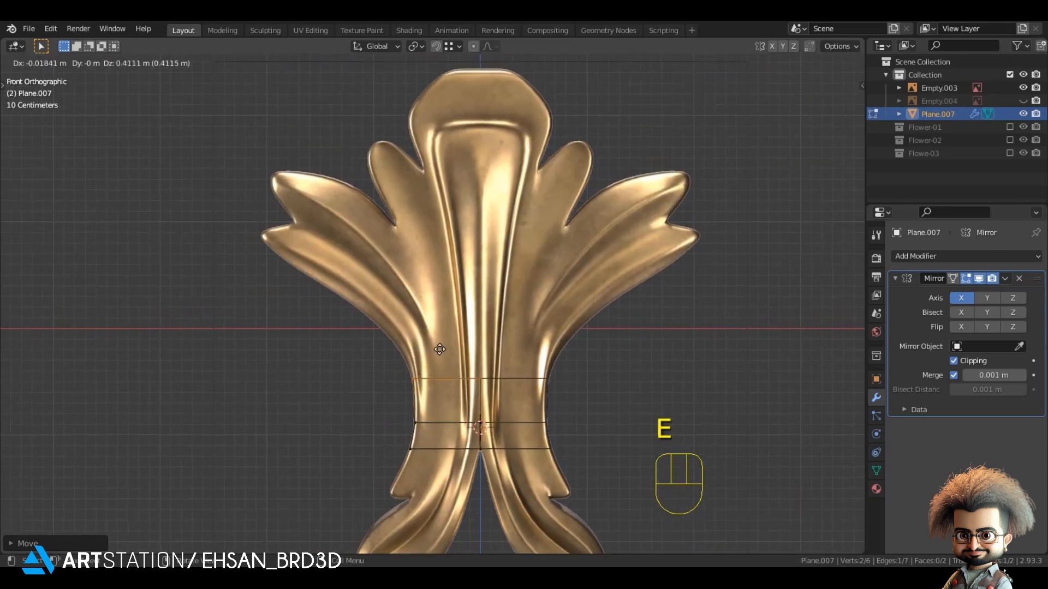
left_click(448, 379)
key("e")
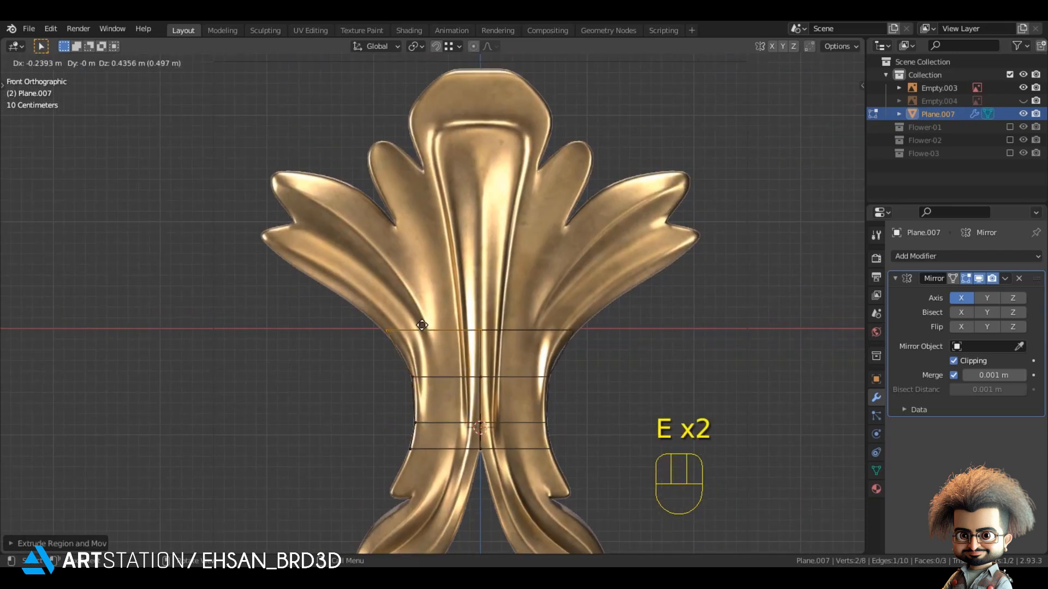
left_click(514, 375)
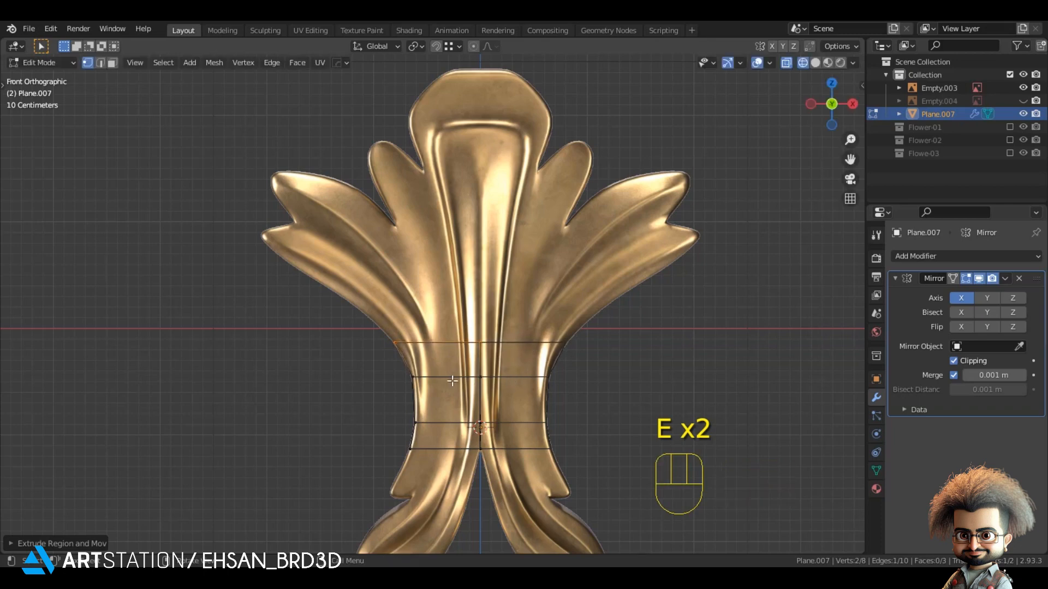
left_click_drag(429, 424, 524, 428)
key("g")
left_click(532, 404)
- Extrude the top edge up to the notch below the small side lobe, and again to the notch above it
left_click_drag(416, 320, 522, 350)
left_click_drag(374, 309, 522, 350, "shift")
middle_click_drag(450, 328, 442, 437, "shift")
key("e")
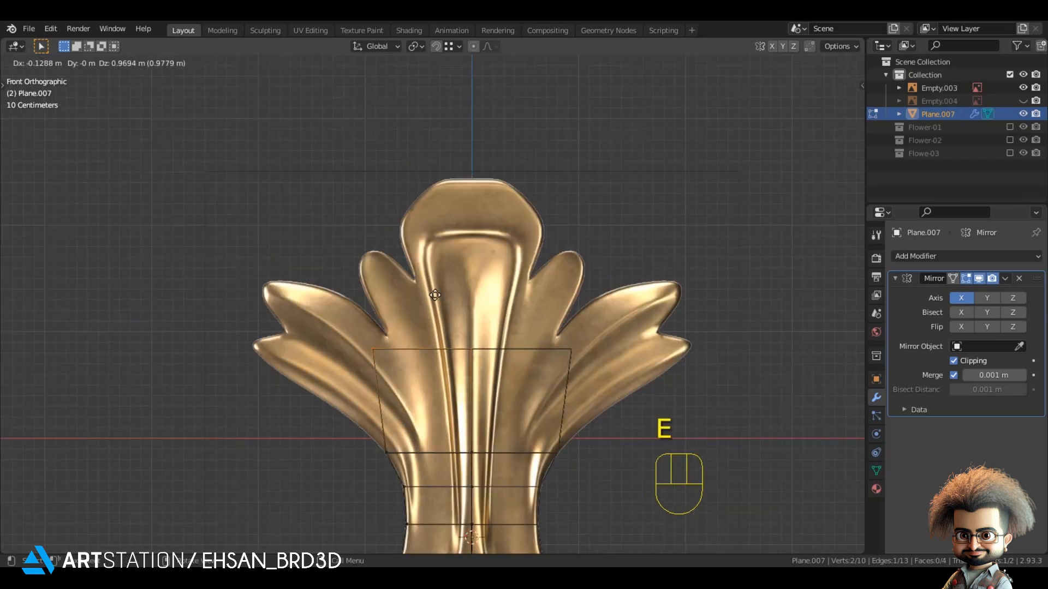
left_click(484, 362)
scroll(484, 363, "up", 5)
key("e")
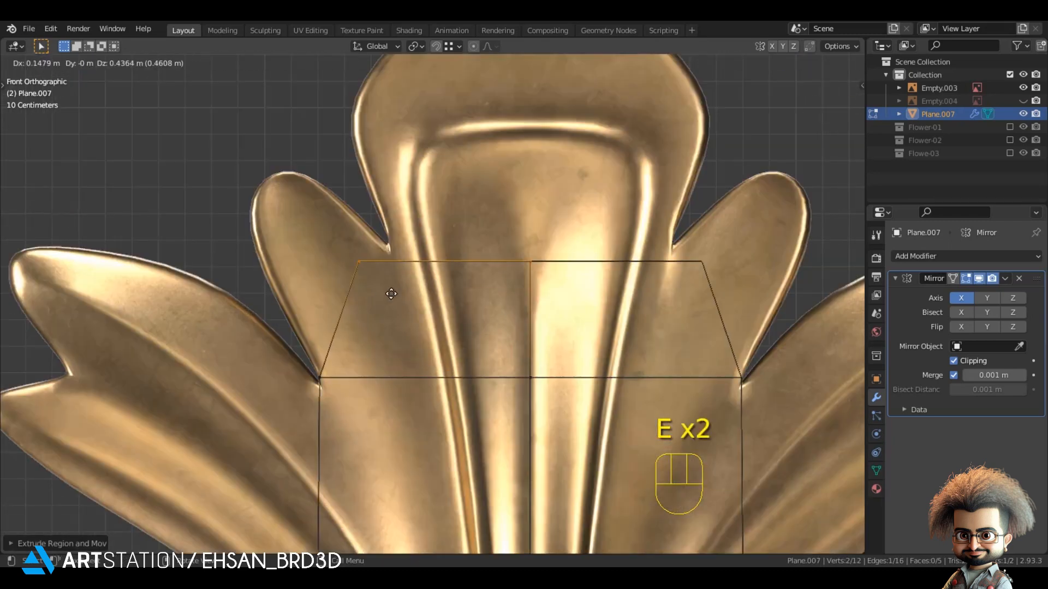
left_click(406, 283)
- Extrude the top edge upward through the central lobe in four sections, following its curved outline
middle_click_drag(398, 300, 401, 429, "shift")
key("e")
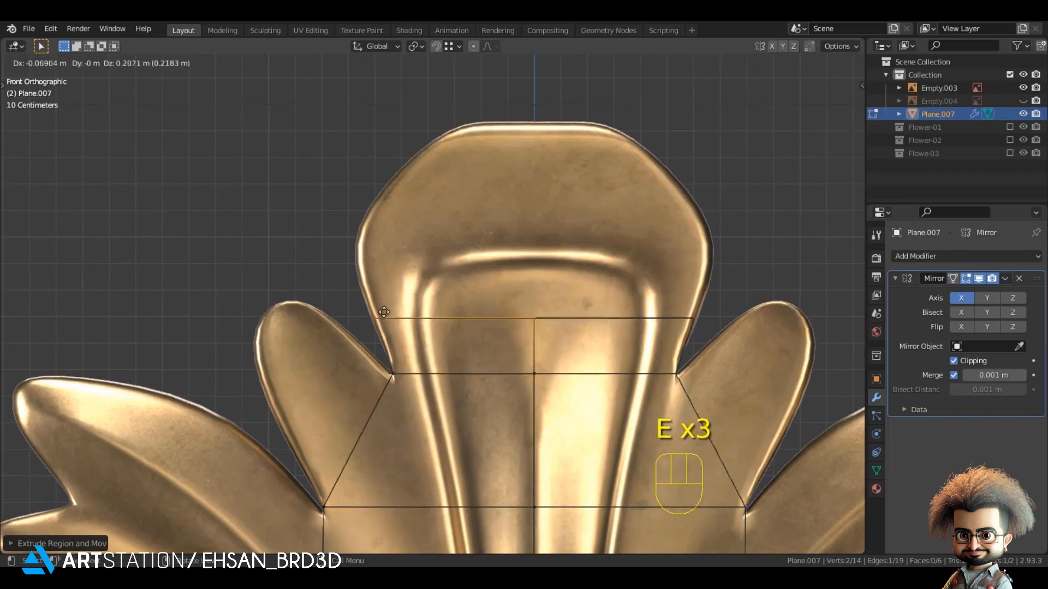
left_click(358, 298)
key("e")
left_click(408, 314, "shift")
key("e")
left_click(412, 262, "shift")
middle_click_drag(414, 257, 360, 407, "shift")
key("e")
left_click(421, 370, "shift")
- Extrude two final sections to the central lobe's top and shift the last outer vertex inward along X onto the outline
scroll(421, 369, "up", 3)
key("e")
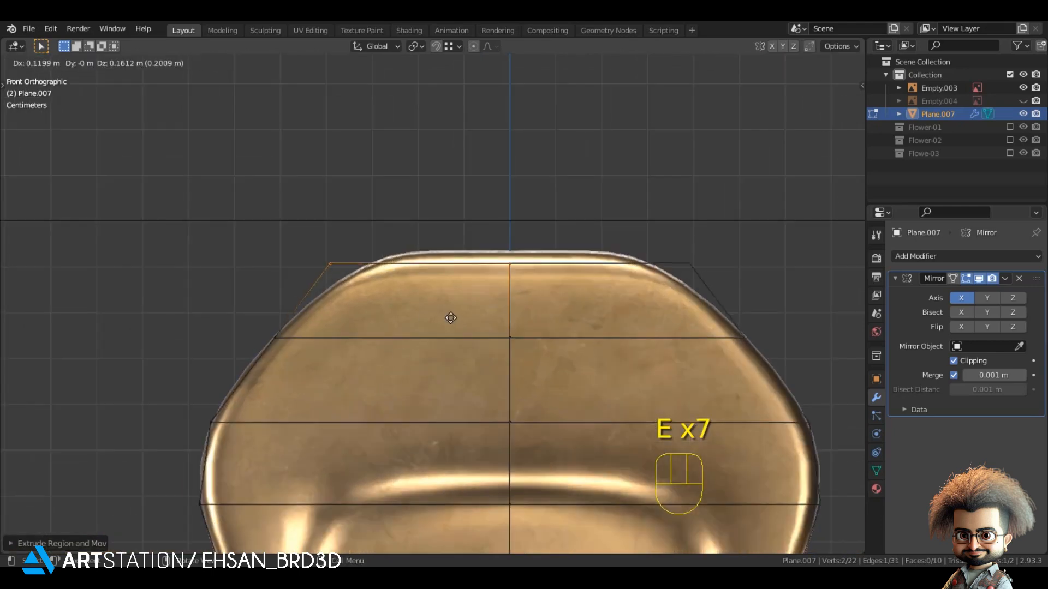
left_click(453, 328)
key("e")
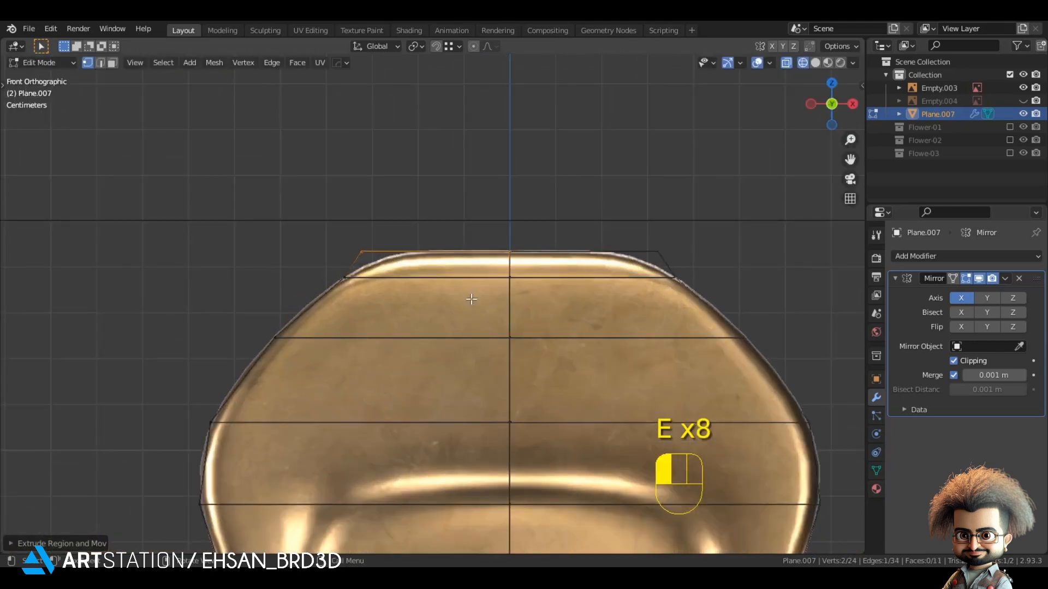
left_click(411, 244)
key("g")
key("x")
left_click(381, 175)
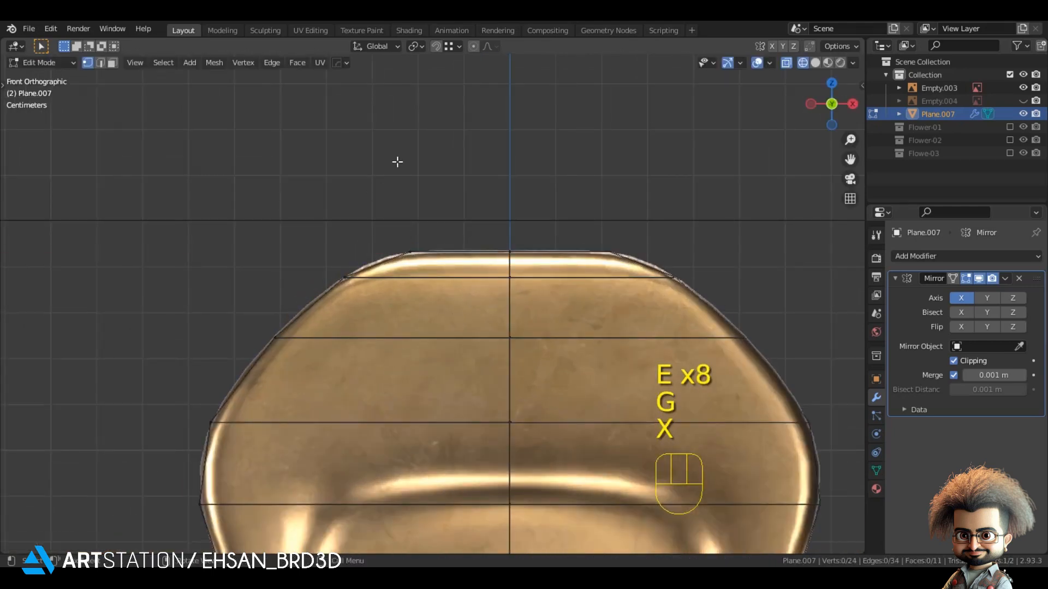
scroll(410, 275, "down", 3)
key("alt+a")
- Extrude the slanted edge between the two notches into the small side lobe and fit its lower vertex to the outline
scroll(360, 349, "down", 3)
middle_click_drag(307, 431, 343, 295, "shift")
scroll(339, 306, "up", 2)
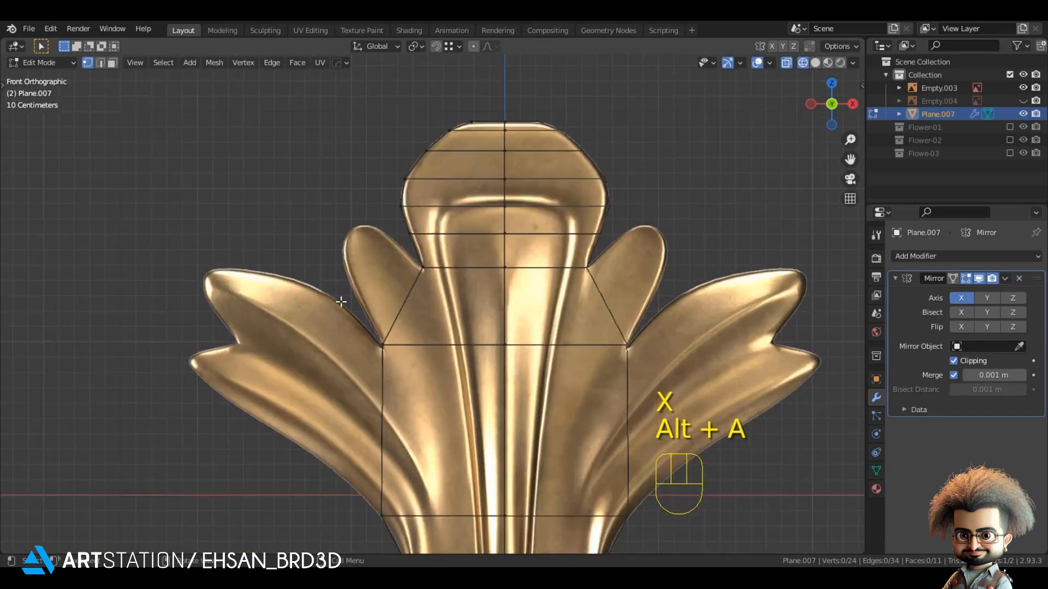
left_click_drag(307, 229, 431, 395)
scroll(431, 396, "up", 3)
key("e")
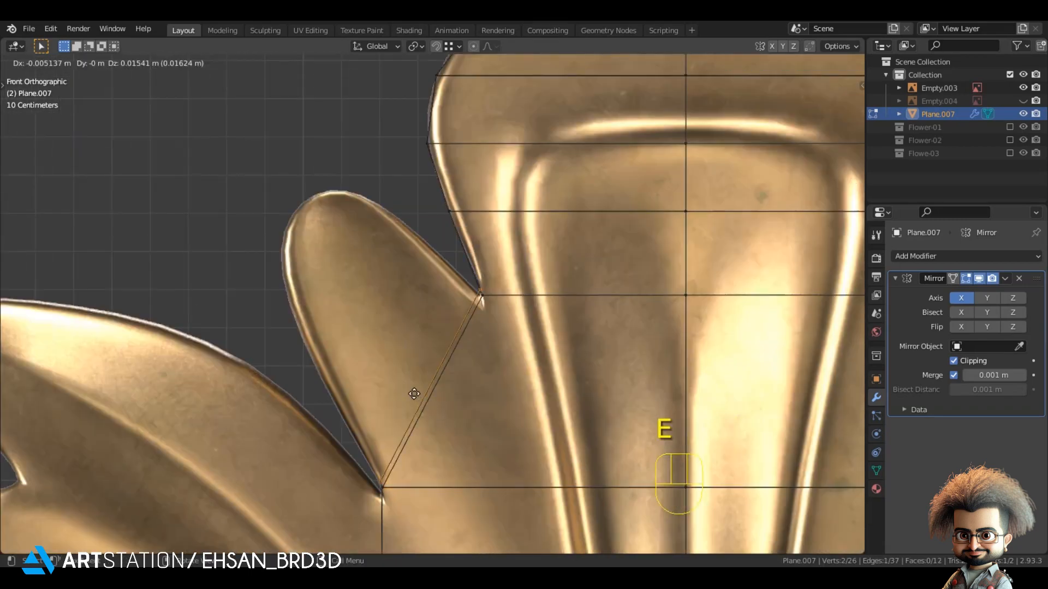
left_click(380, 370)
left_click(320, 421)
key("g")
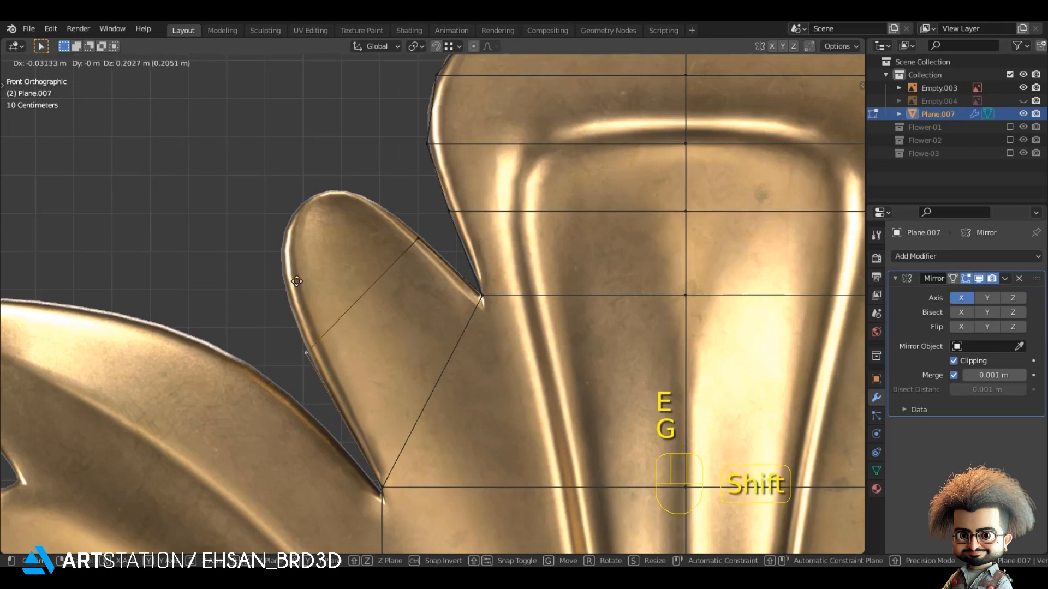
left_click(305, 343)
- Extrude a second section toward the small side lobe's tip and move its outer vertex onto the outline
middle_click_drag(401, 218, 486, 302, "shift")
key("e")
left_click(326, 400)
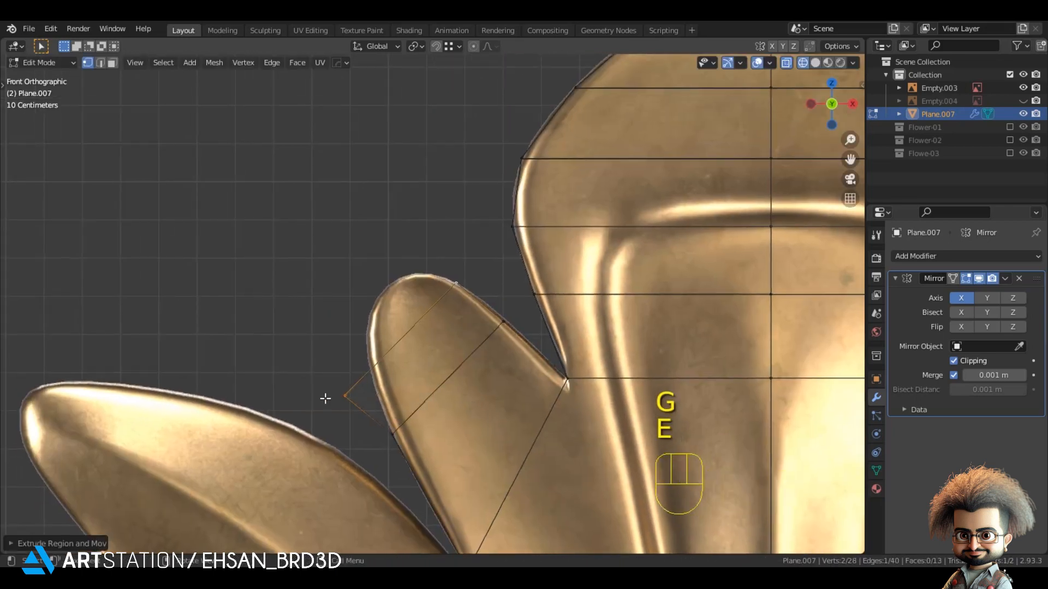
key("g")
left_click(453, 313)
- Extrude the small side lobe's tip section, shrink it and position its vertices along the rounded end
key("e")
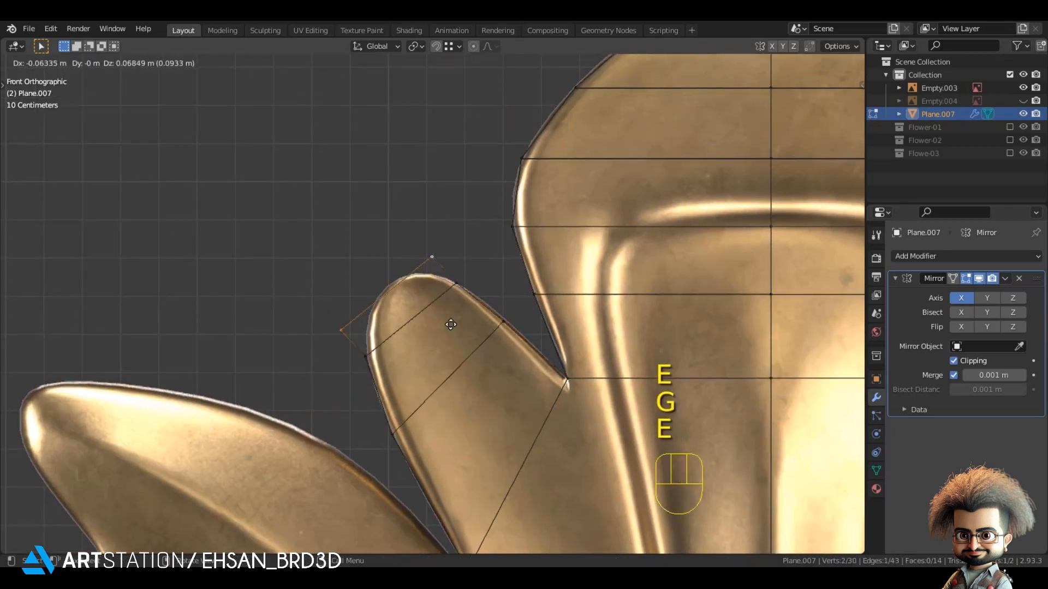
left_click(414, 300)
key("s")
left_click(423, 303)
key("g")
left_click(420, 251)
key("g")
left_click(362, 300)
key("g")
left_click(368, 290)
left_click(417, 271)
key("g")
left_click(409, 265)
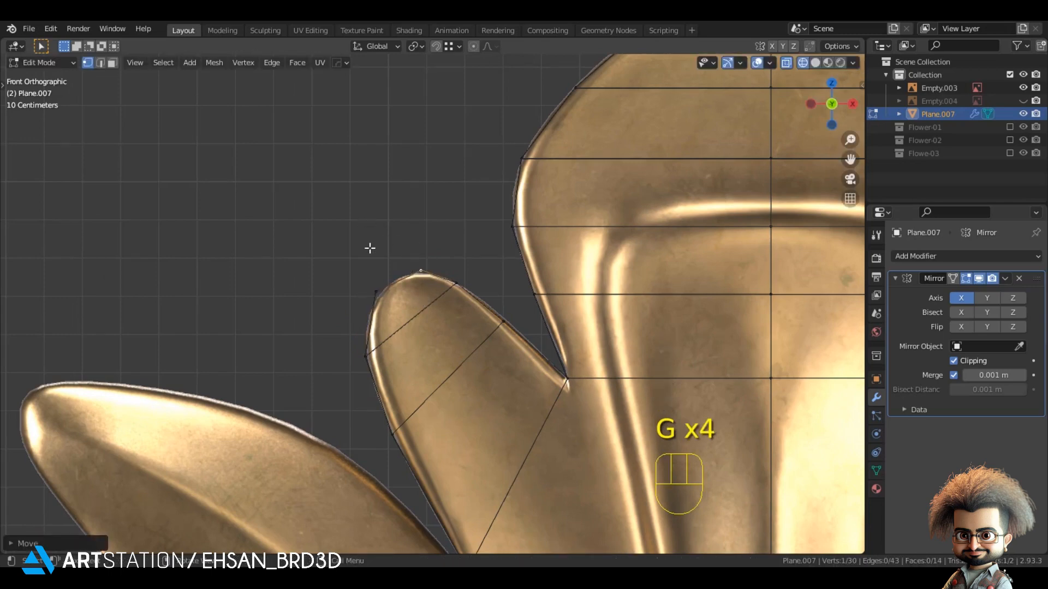
left_click(370, 248)
- Extrude the vertical outer edge below the small lobe into the large side leaf and fit its lower vertex to the outline
scroll(376, 262, "down", 5)
middle_click_drag(425, 416, 432, 274, "shift")
left_click(432, 274)
left_click(434, 420, "shift")
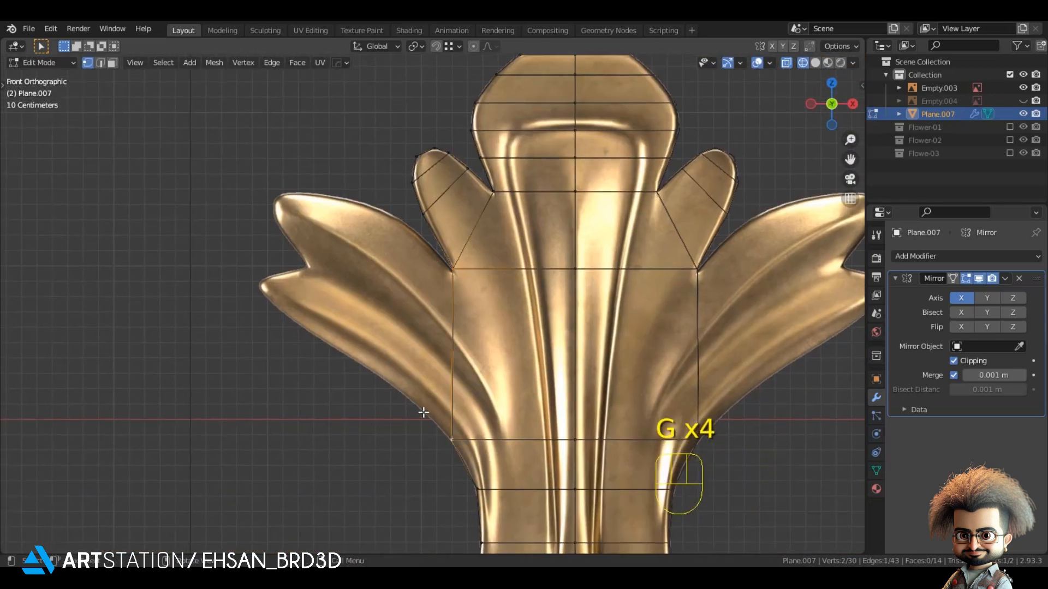
key("e")
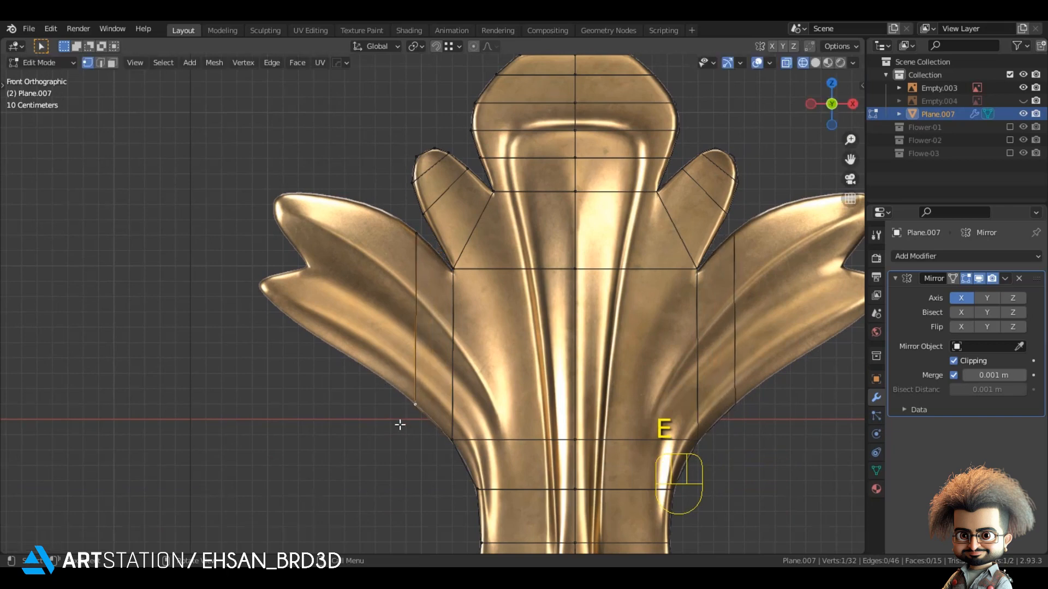
left_click(402, 423)
key("g")
left_click(398, 393)
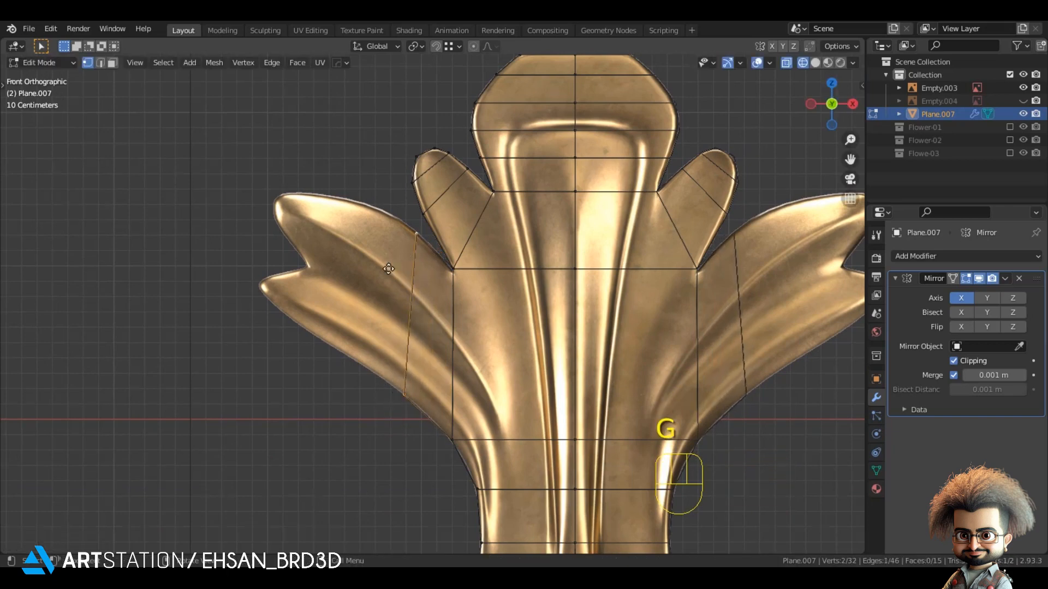
- Extrude a second section along the large side leaf and align its lower vertex with the leaf's edge
key("e")
left_click(359, 247)
key("g")
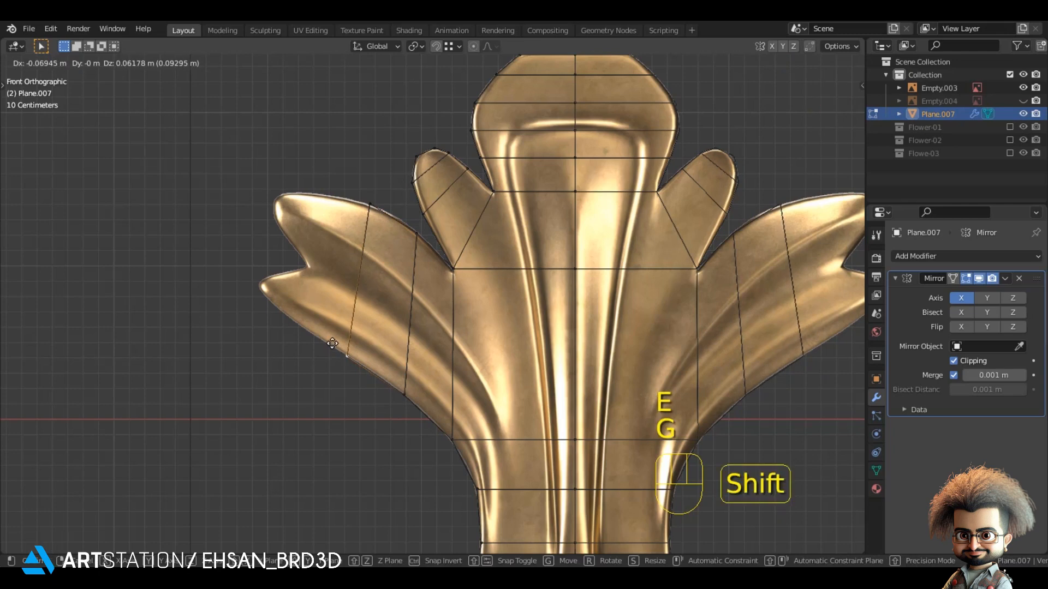
left_click(385, 240)
- Extrude the large side leaf's end edge to the notch between its two tips and fit both vertices to the outline
left_click(377, 218, "shift")
scroll(377, 217, "up", 3)
key("e")
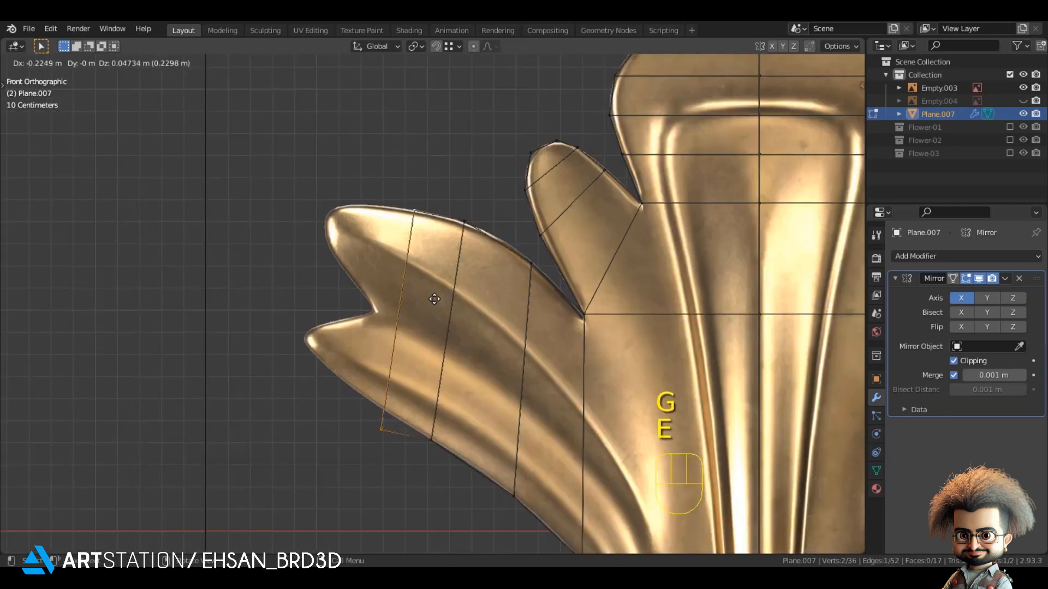
left_click(367, 423)
key("g")
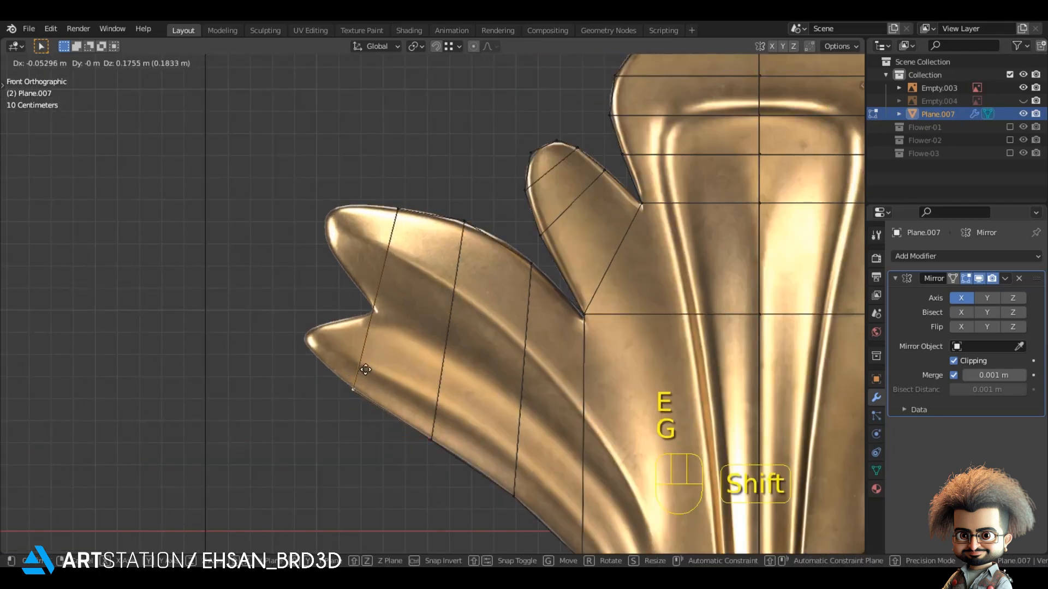
left_click(369, 370)
- Knife-cut an edge from the notch between the leaf's two tips to the next cross edge inward
key("k")
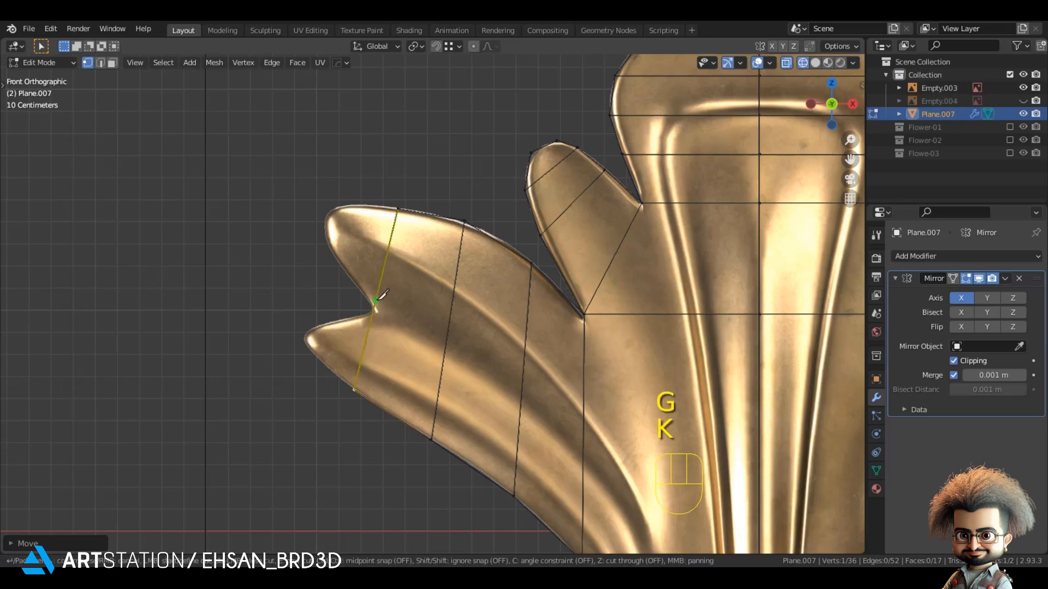
key("k")
left_click(374, 310)
left_click(444, 350)
key("Return")
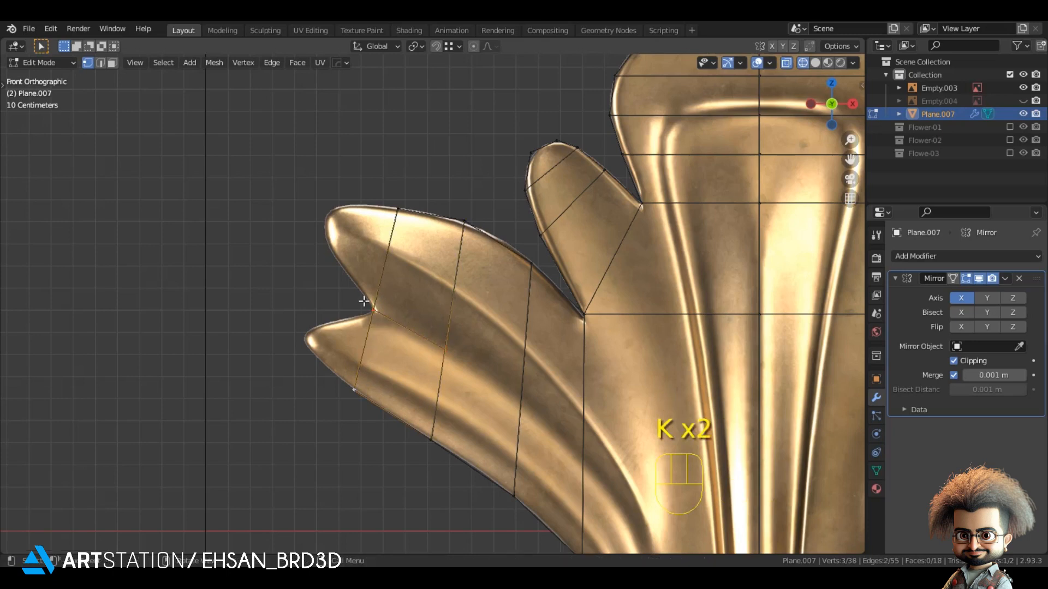
- Extrude the edge above the notch into the leaf's upper tip and move its lower vertex onto the outline
left_click(364, 304)
left_click(377, 200, "shift")
middle_click_drag(372, 225, 391, 243, "shift")
scroll(380, 251, "up", 3)
key("e")
left_click(346, 257)
key("g")
key("g")
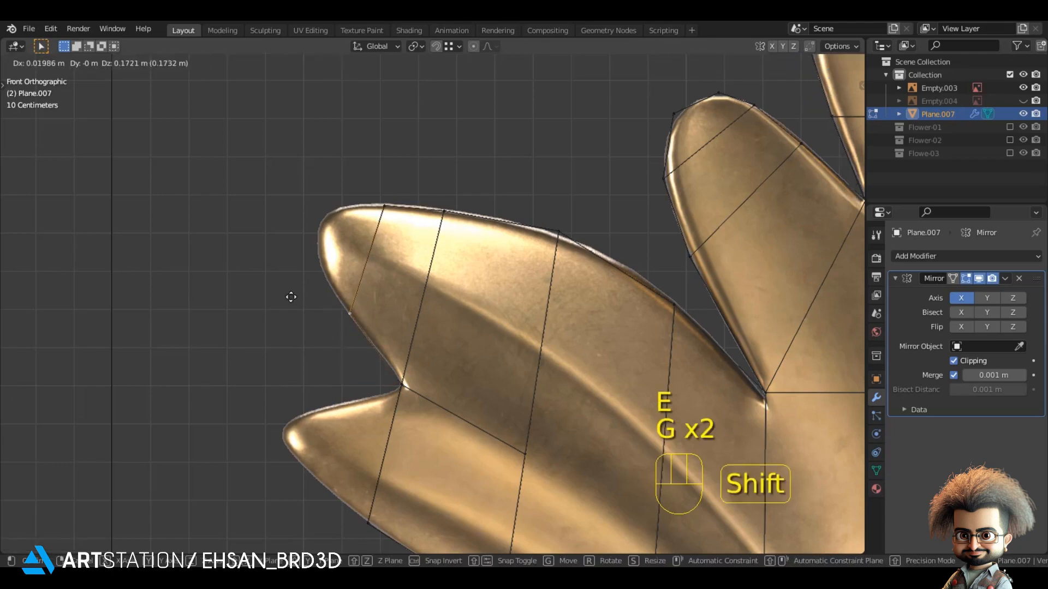
left_click(291, 297, "shift")
- Extrude the closing section of the leaf's upper tip, scaling and moving it to fit the rounded end
left_click(386, 192, "shift")
middle_click_drag(451, 264, 515, 323, "shift")
scroll(512, 324, "up", 3)
key("e")
left_click(447, 298)
key("s")
left_click(415, 295)
key("g")
left_click(447, 273)
key("s")
left_click(401, 266)
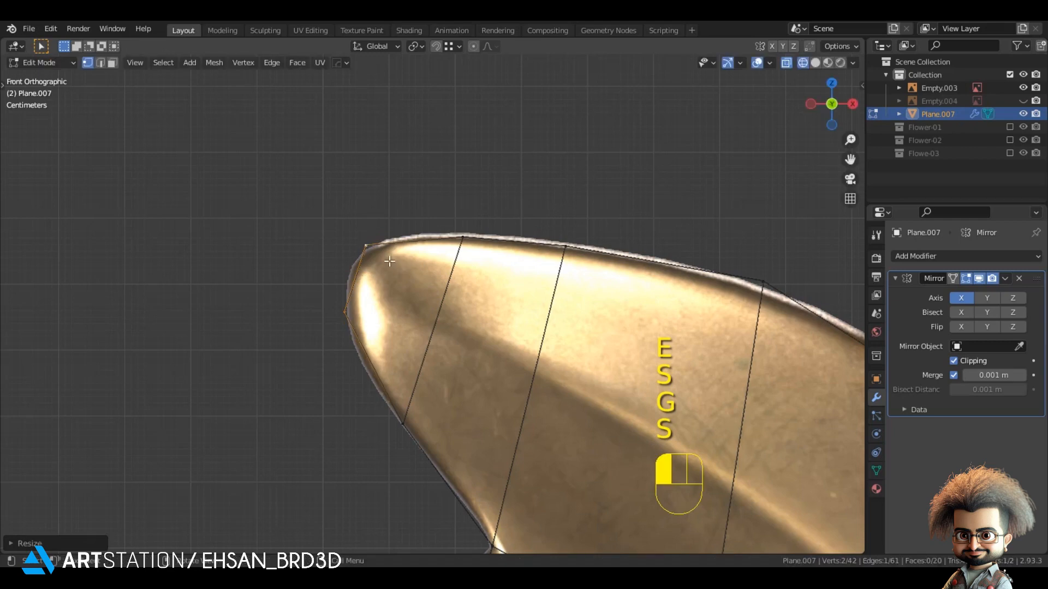
left_click(338, 210)
- Extrude the edge below the notch into the leaf's lower tip and fit its lower vertex to the outline
scroll(339, 321, "down", 5)
middle_click_drag(330, 317, 293, 165, "shift")
left_click_drag(332, 245, 441, 398)
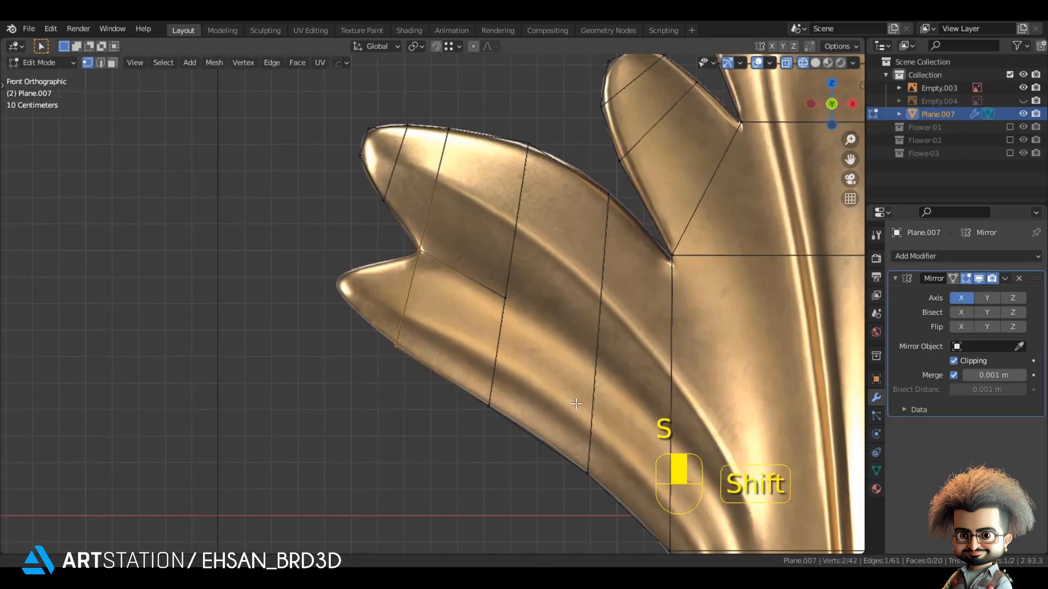
middle_click_drag(460, 351, 484, 352, "shift")
scroll(484, 352, "up", 3)
key("e")
left_click(314, 383)
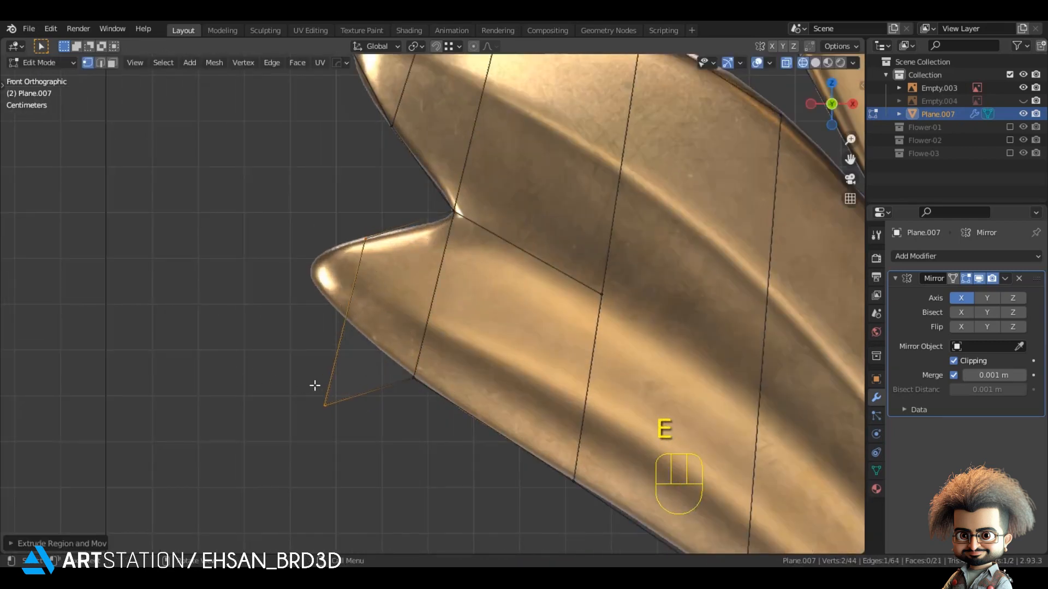
key("g")
left_click(415, 115)
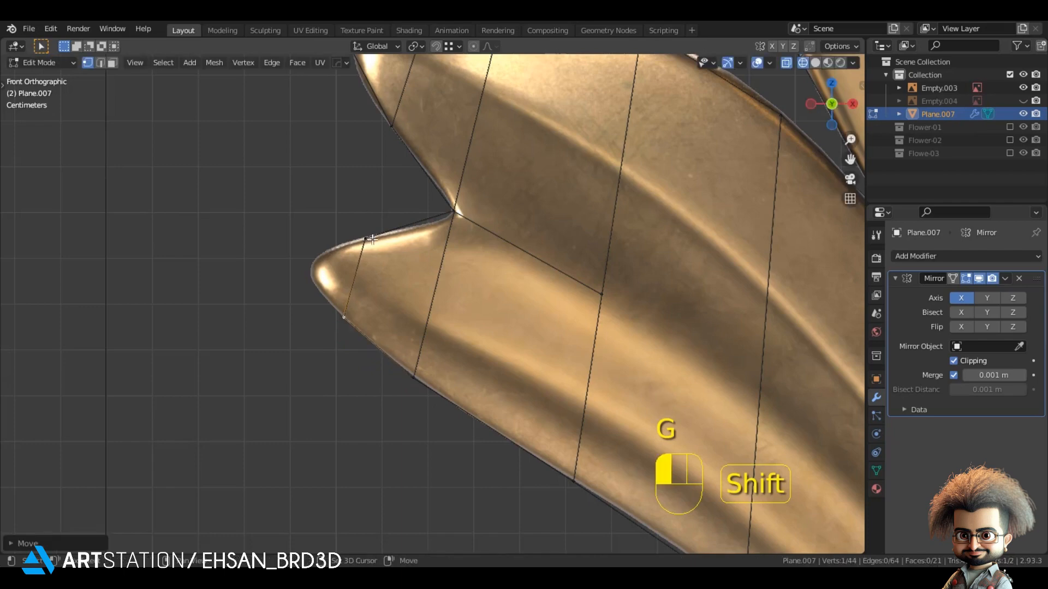
- Extrude the closing section of the leaf's lower tip, scaled down and positioned at the pointed end
key("e")
key("s")
left_click(364, 270)
key("g")
left_click(351, 271)
left_click(292, 259)
- Knife-cut an edge line from the inner end of the side leaf's notch edge along the crease into the stem
scroll(414, 316, "down", 7)
middle_click_drag(521, 364, 491, 369, "shift")
scroll(477, 302, "up", 4)
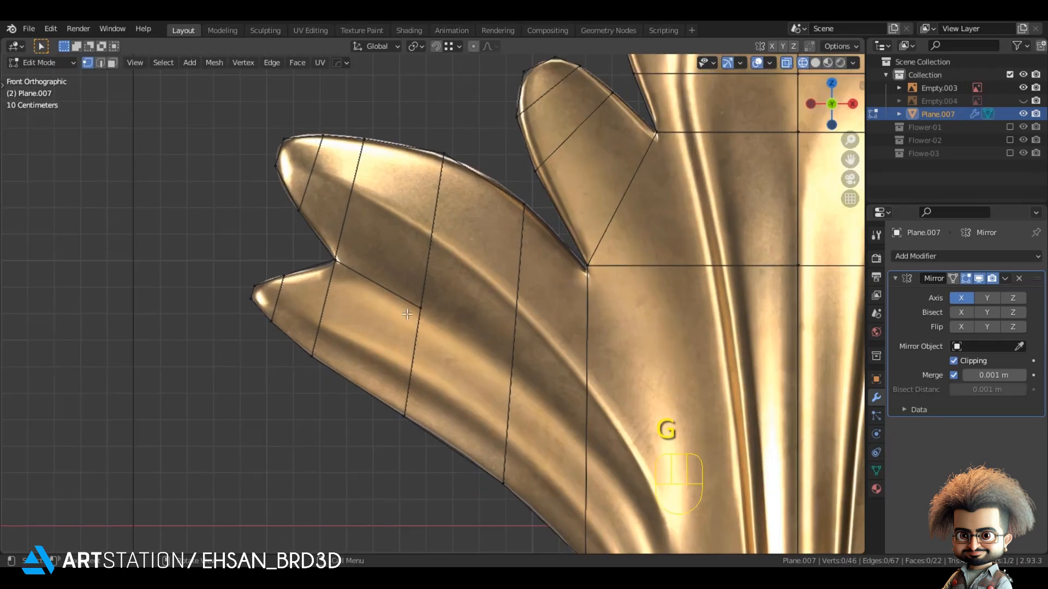
key("k")
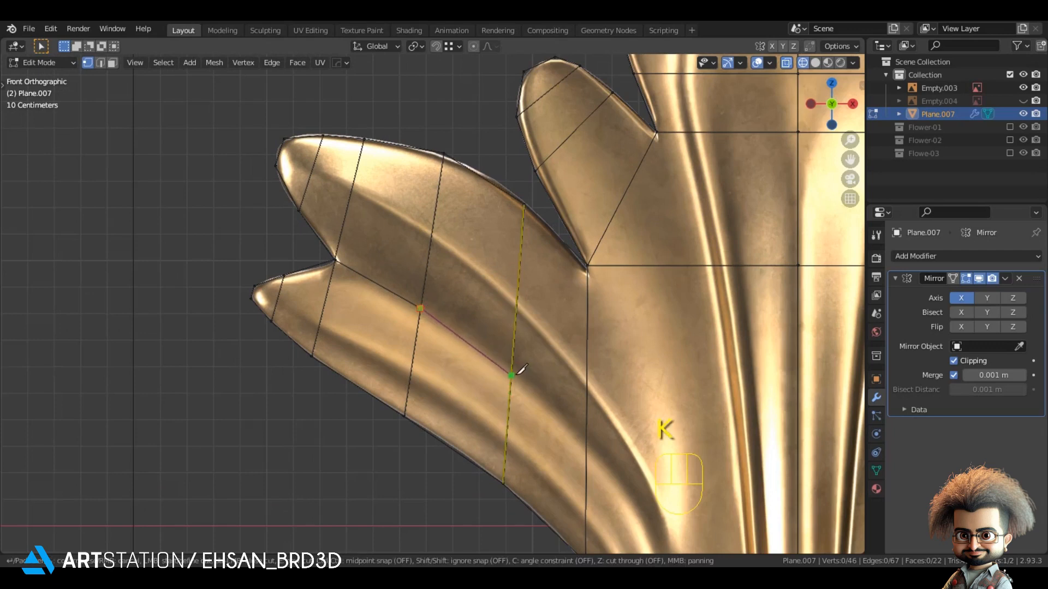
left_click(586, 438)
scroll(620, 466, "down", 2)
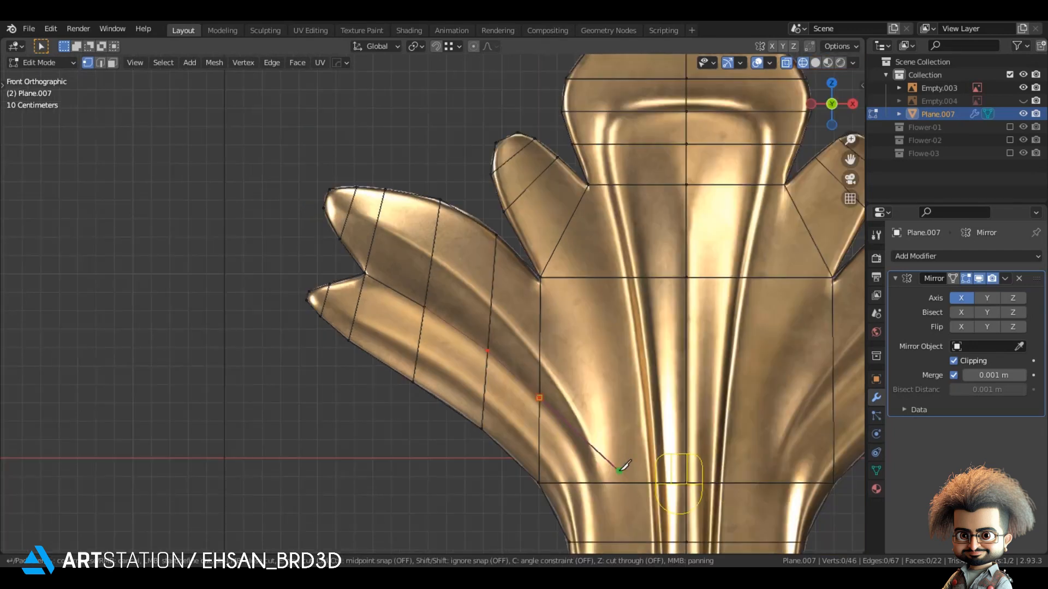
middle_click_drag(587, 455, 491, 403, "shift")
scroll(518, 417, "up", 2)
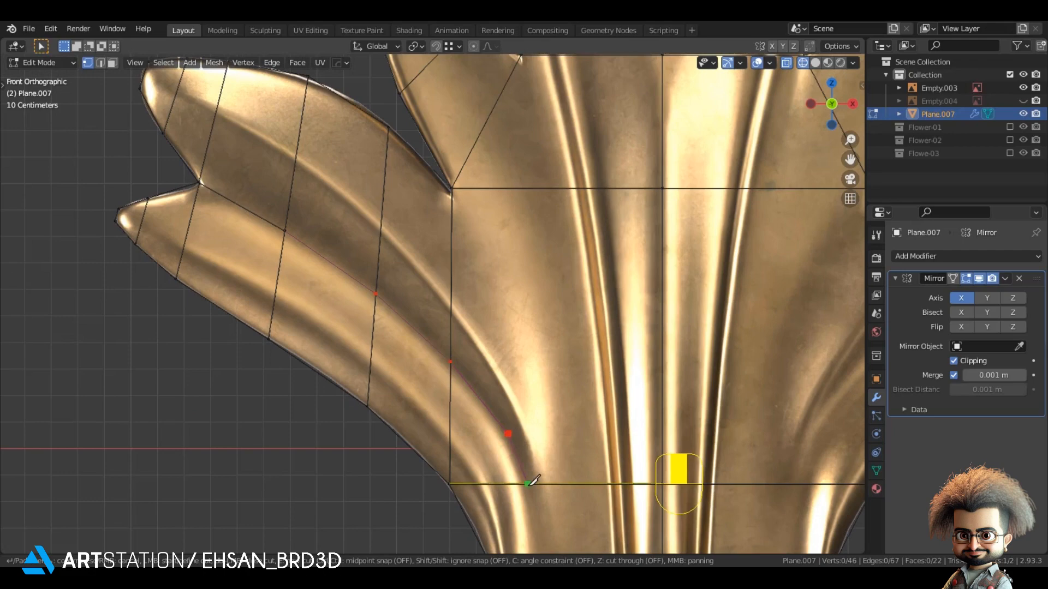
scroll(533, 493, "down", 2)
middle_click_drag(534, 493, 491, 425, "shift")
scroll(469, 418, "up", 2)
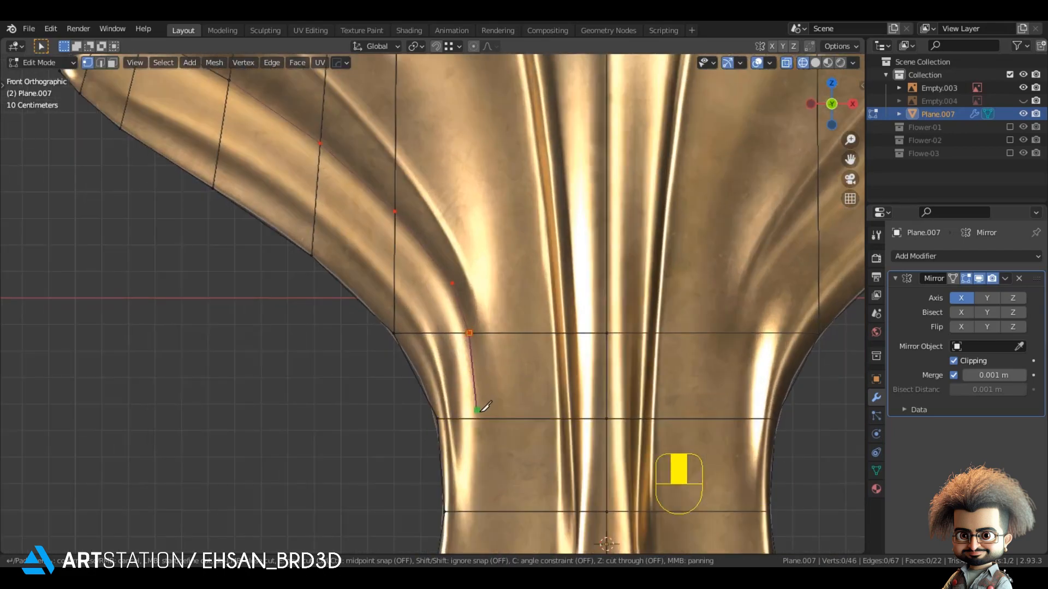
scroll(487, 462, "down", 3)
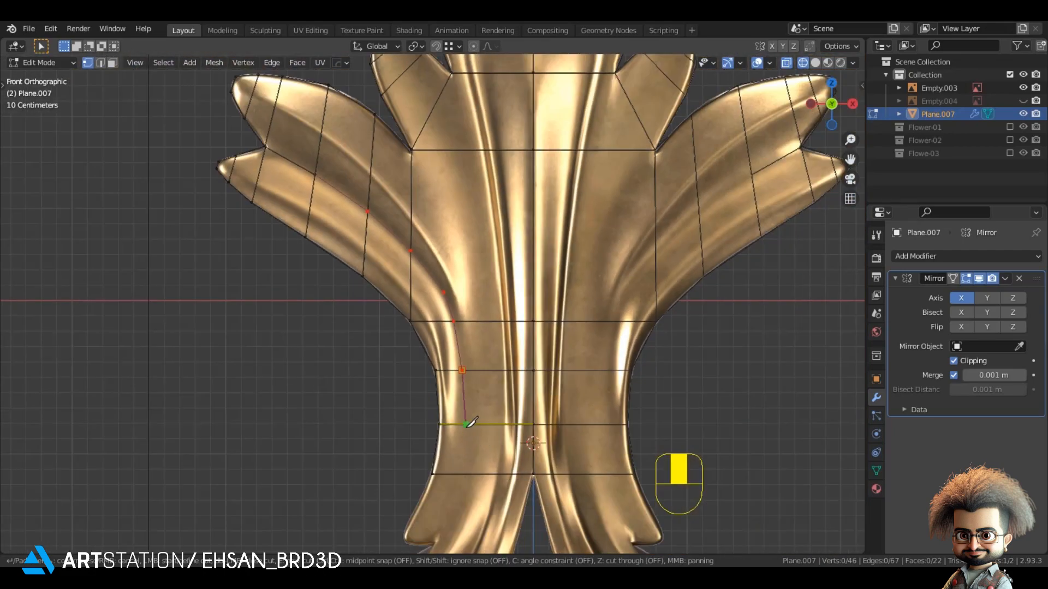
left_click(466, 424)
key("Return")
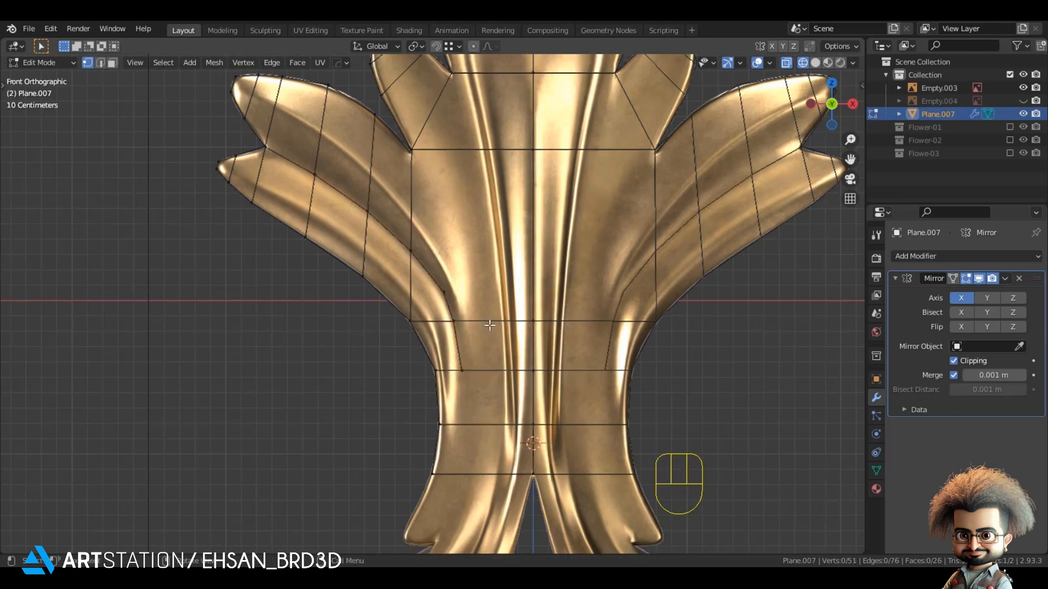
- Move the new cut's vertex on the horizontal edge at the leaf's base slightly down along the crease
scroll(489, 323, "up", 3)
key("g")
left_click(470, 315)
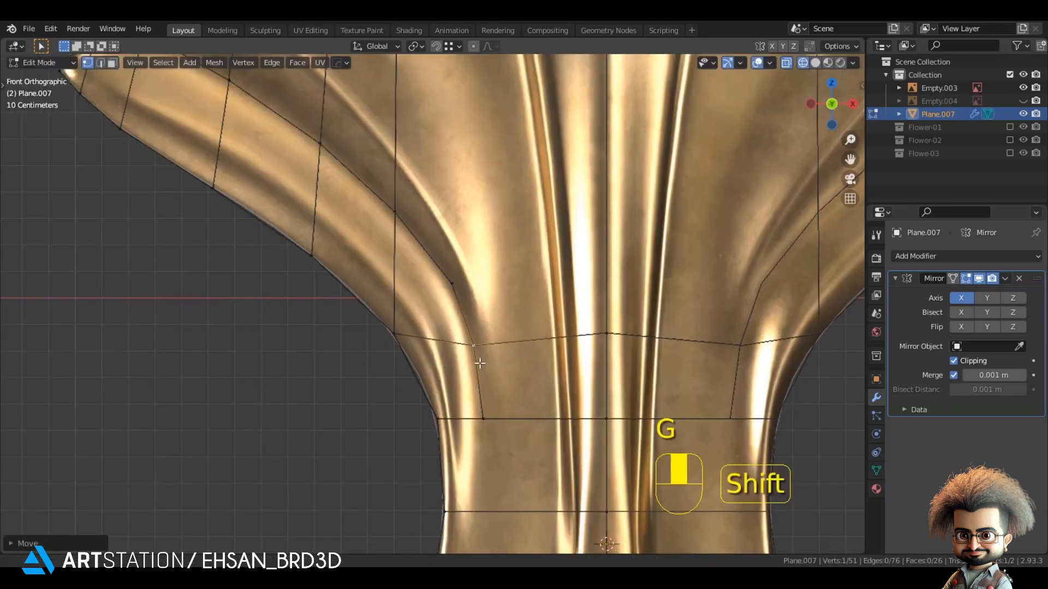
middle_click_drag(471, 315, 475, 388, "shift")
scroll(483, 398, "down", 2)
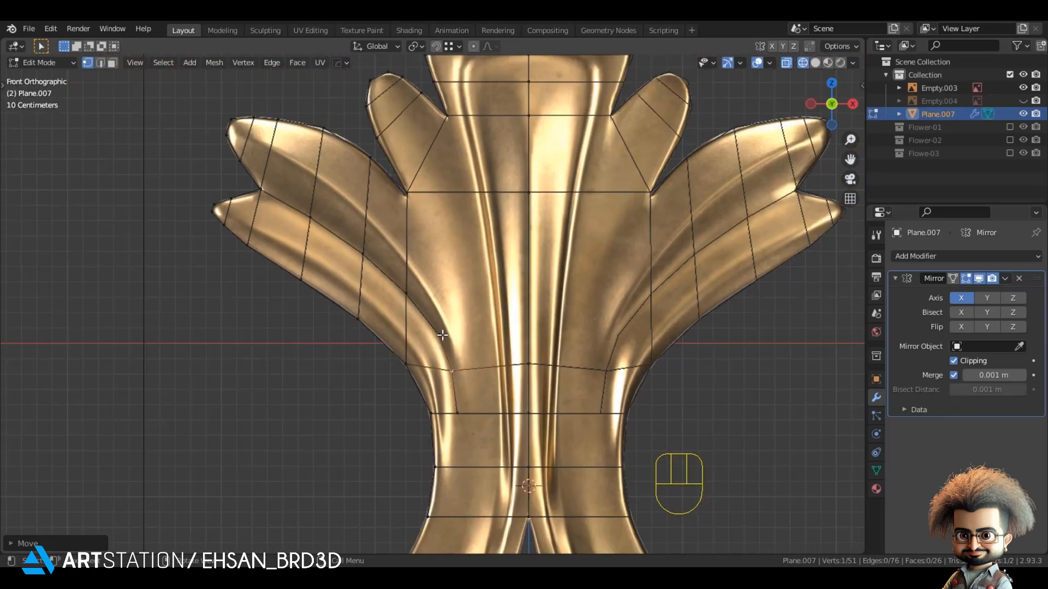
- Cut a horizontal edge from the crease's bend vertex to the centre line and lower the centre vertex beneath it
key("l")
key("k")
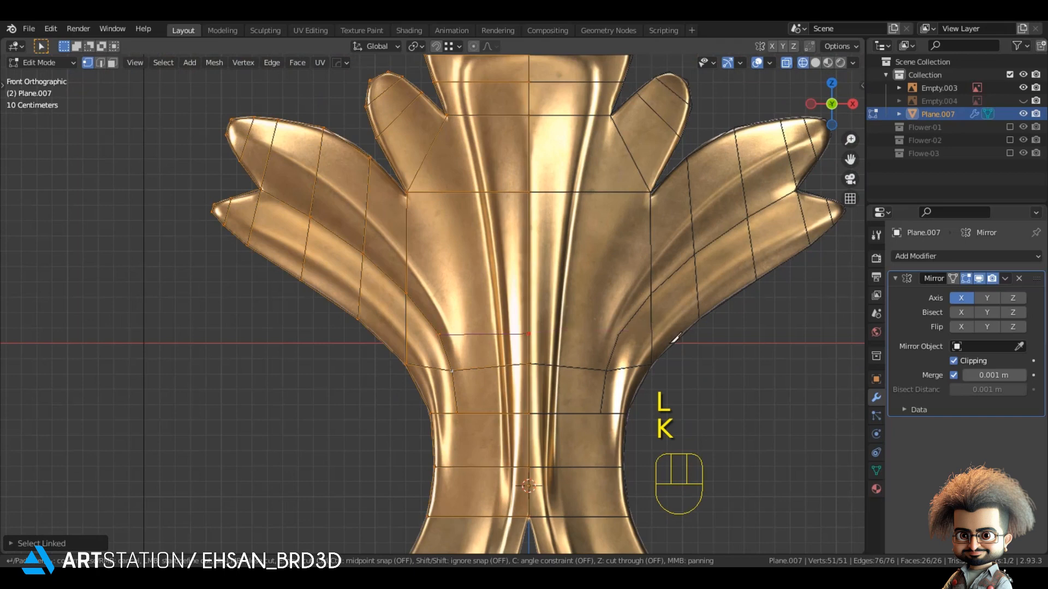
key("Return")
key("g")
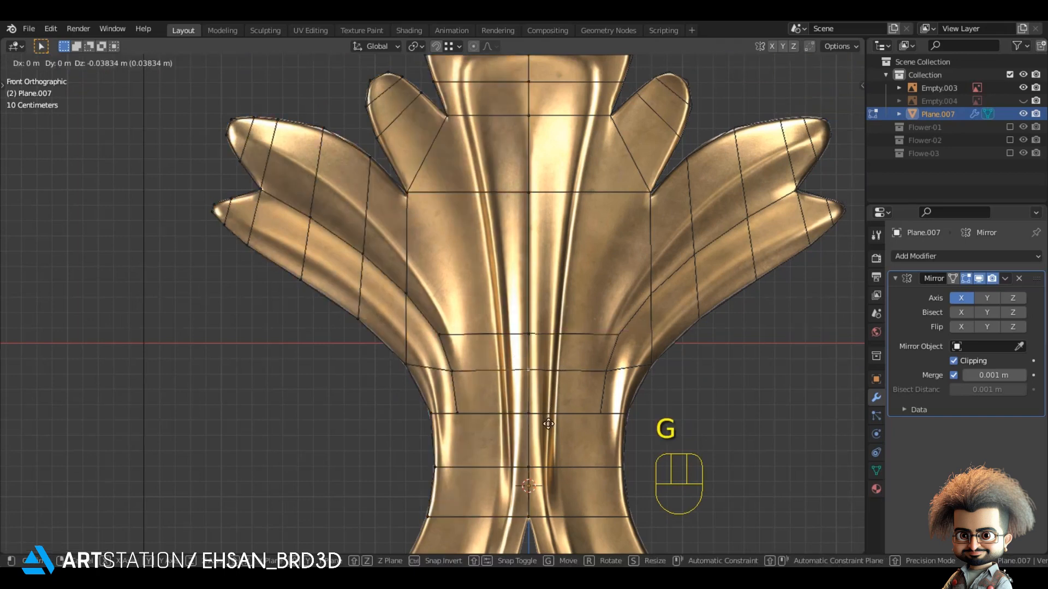
left_click(548, 422)
key("alt+a")
left_click(628, 423)
scroll(633, 426, "down", 3)
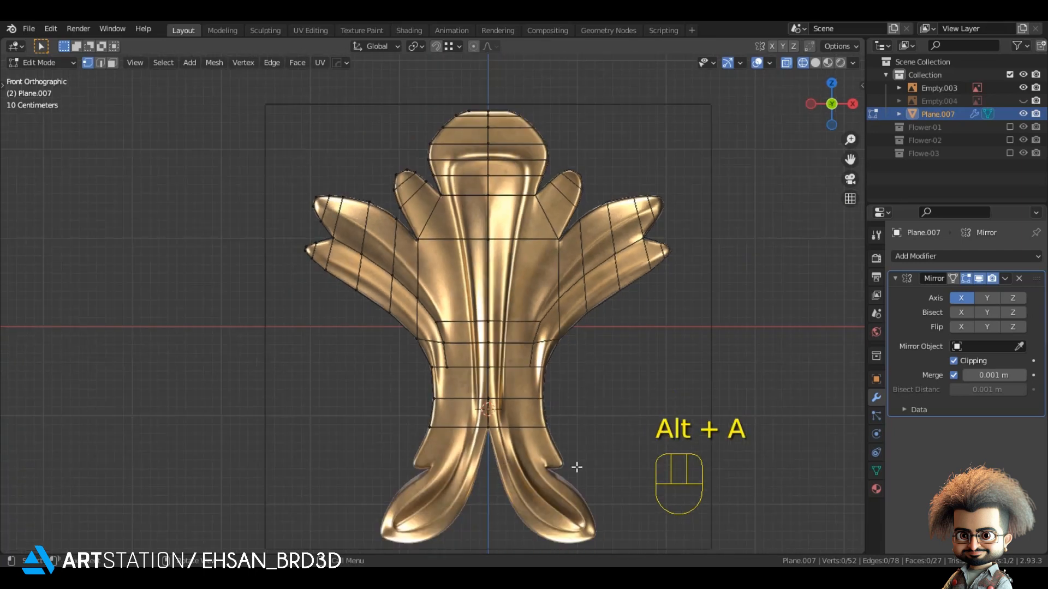
- Turn off mirror clipping, extrude the stem's bottom edge into the lower leaf, and fit its inner vertex to the outline
left_click(955, 362)
middle_click_drag(364, 452, 427, 328, "shift")
scroll(431, 328, "up", 2)
left_click(512, 311)
left_click(576, 321, "shift")
middle_click_drag(569, 325, 520, 309, "shift")
scroll(520, 308, "up", 2)
key("e")
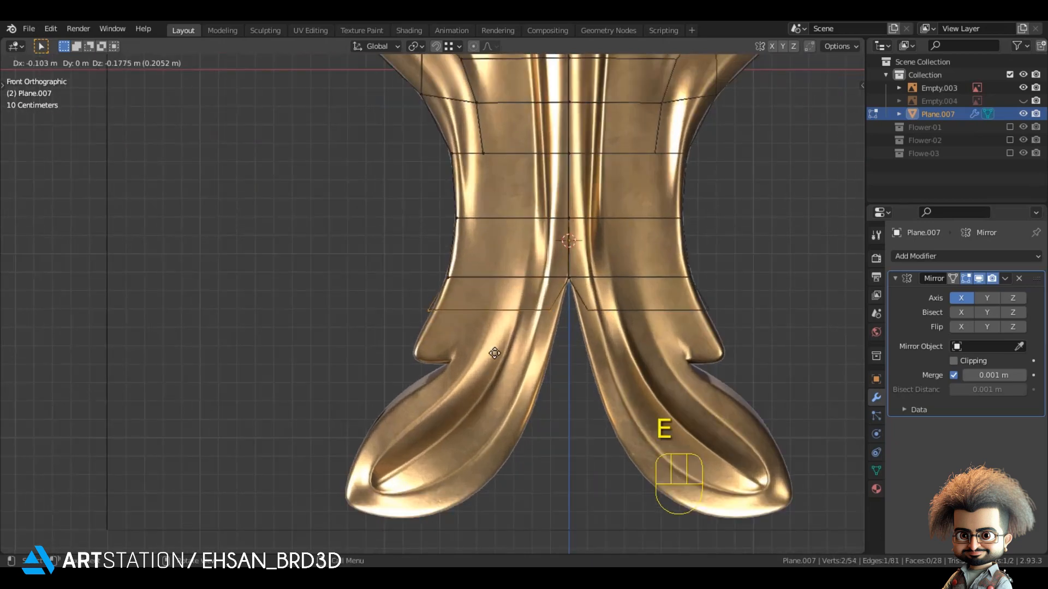
key("g")
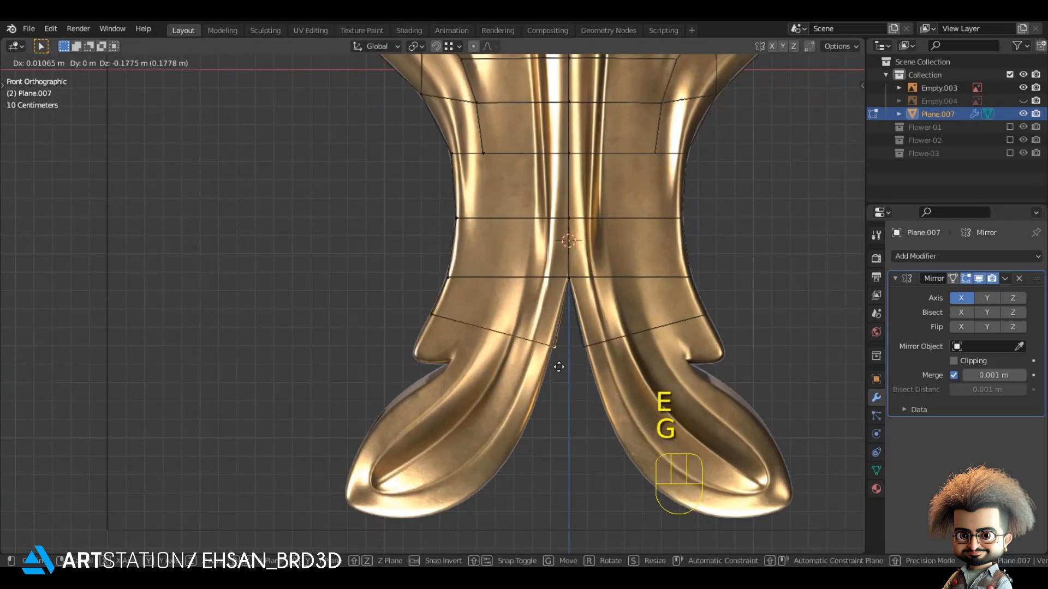
left_click(557, 367)
- Extrude the lower leaf's end edge down to the side notch and move its inner vertex onto the outline
left_click(435, 318, "shift")
middle_click_drag(513, 371, 489, 327, "shift")
key("e")
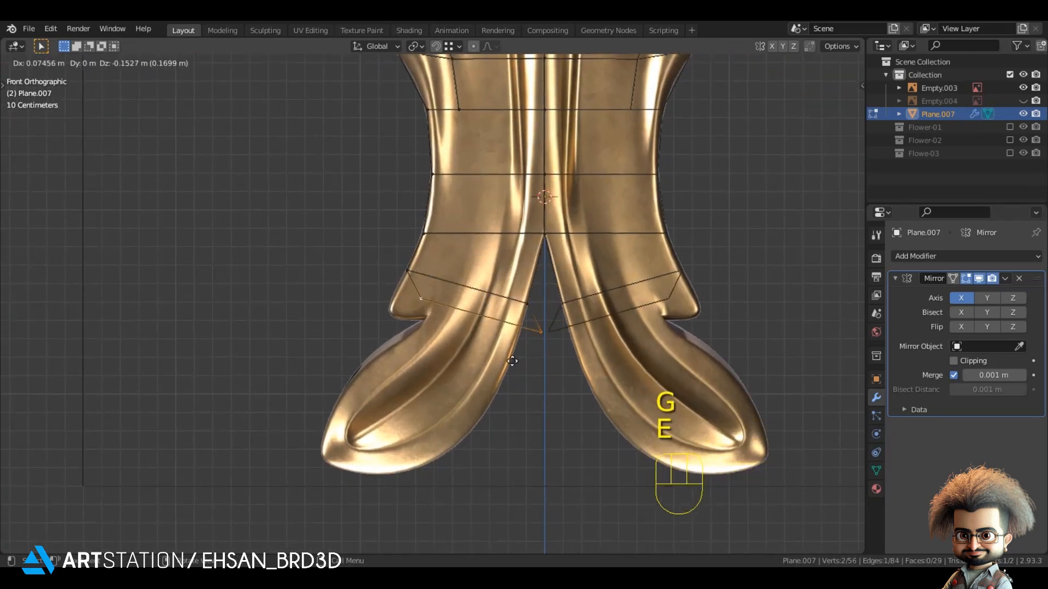
key("g")
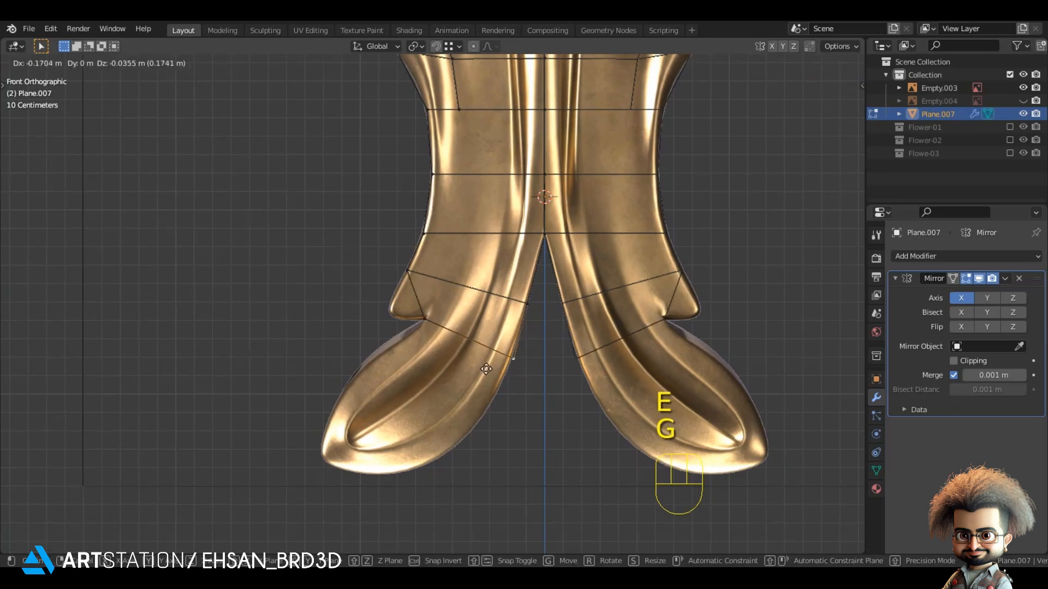
left_click(484, 380, "shift")
- Extrude the next lower leaf section below the notch and fit its inner vertex to the leaf's outline
left_click(449, 334, "shift")
middle_click_drag(455, 338, 477, 297, "shift")
key("e")
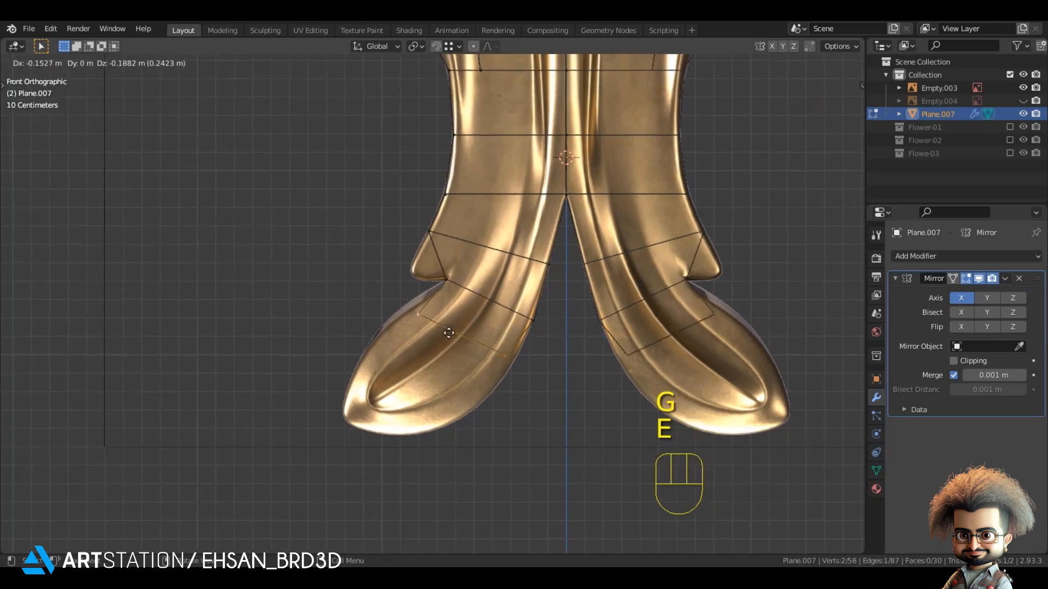
left_click(446, 326)
left_click(481, 347)
key("g")
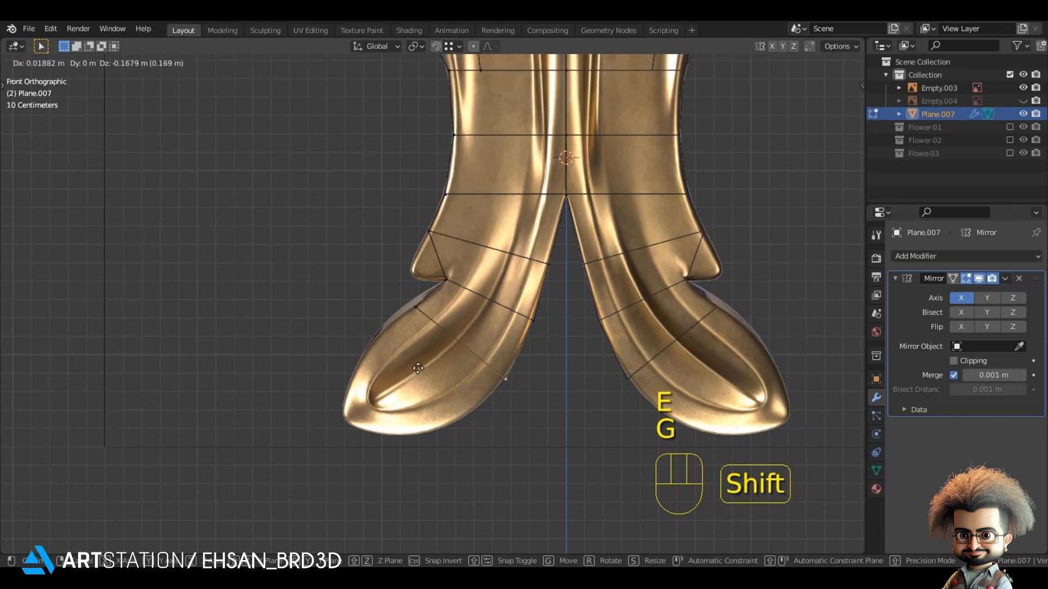
left_click(417, 363, "shift")
- Extrude another section towards the lower leaf's tip and move its outer vertex onto the outline
left_click(409, 311, "shift")
middle_click_drag(456, 338, 477, 313, "shift")
scroll(479, 333, "up", 2)
key("e")
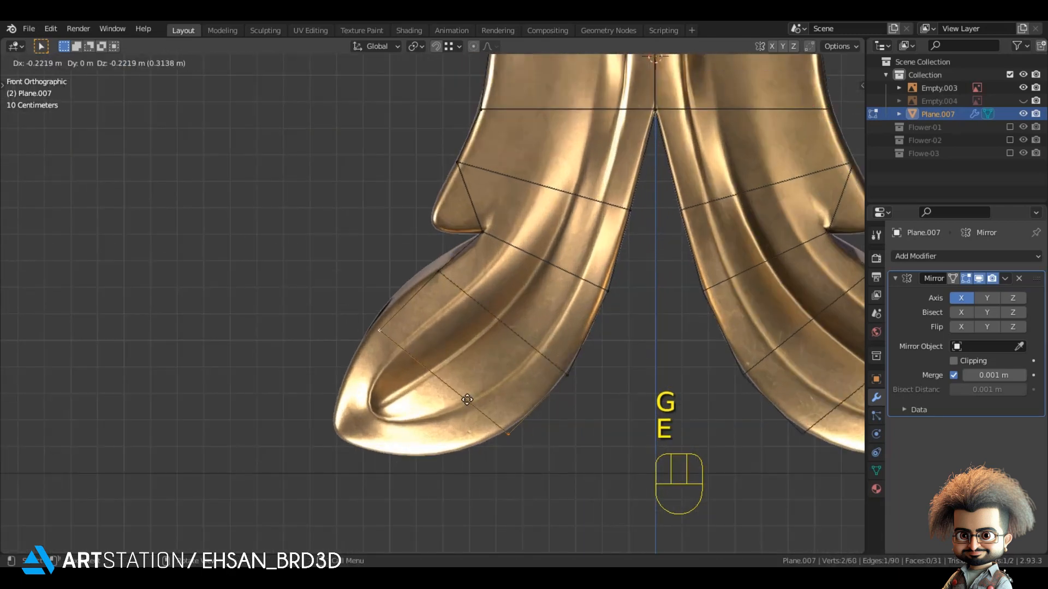
left_click(474, 389)
key("g")
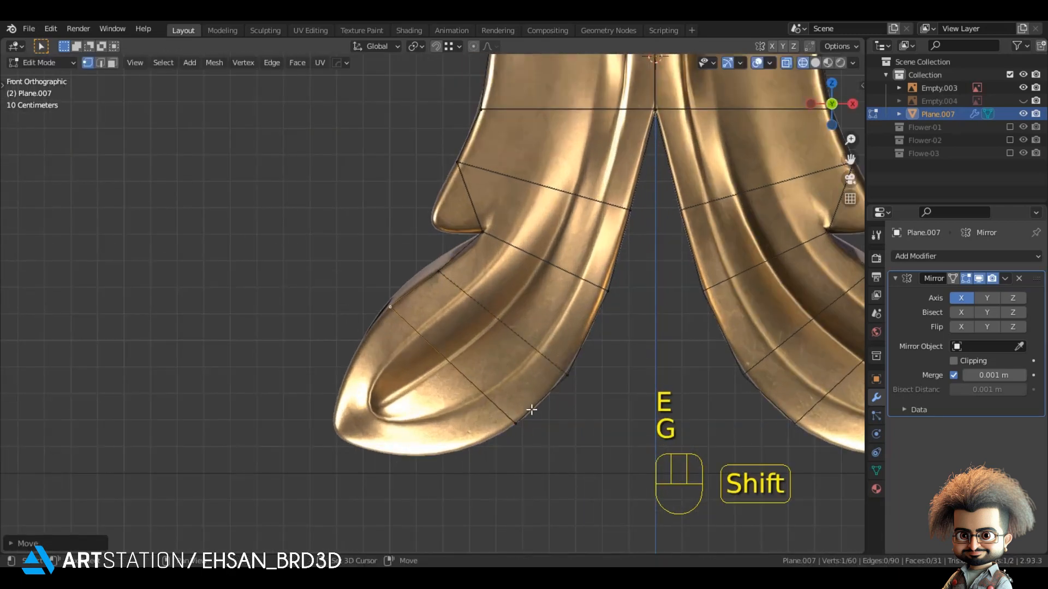
- Extrude the section across the end of the leaf's groove and fit both of its vertices to the outline
left_click(533, 410, "shift")
middle_click_drag(533, 411, 543, 332, "shift")
key("e")
left_click(488, 408)
key("g")
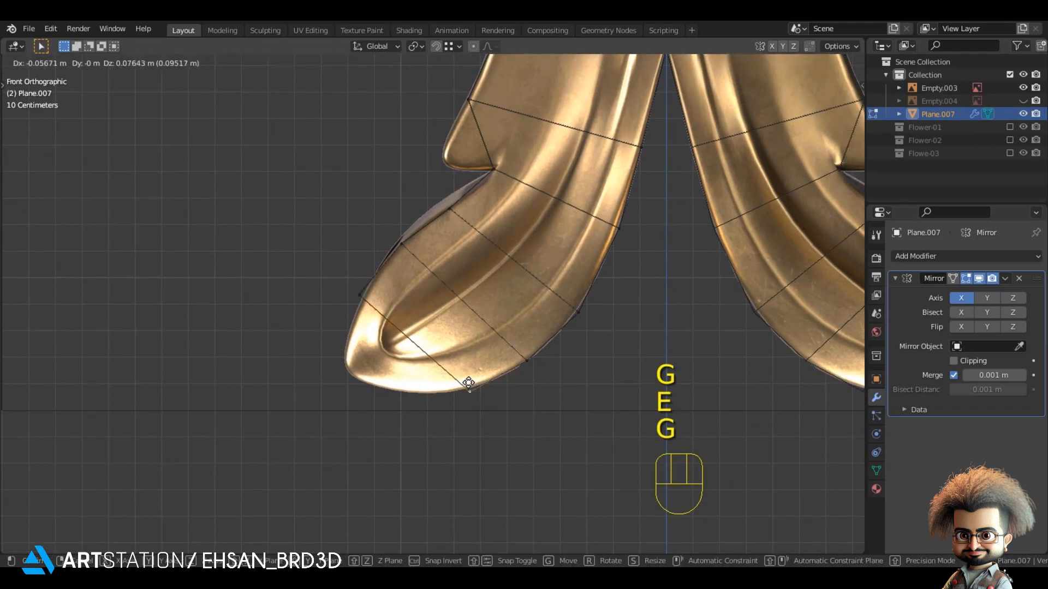
left_click(471, 395)
left_click(375, 302)
key("g")
left_click(386, 283)
- Extrude a section past the groove's end and move its lower vertex onto the leaf's bottom outline
left_click(450, 393, "shift")
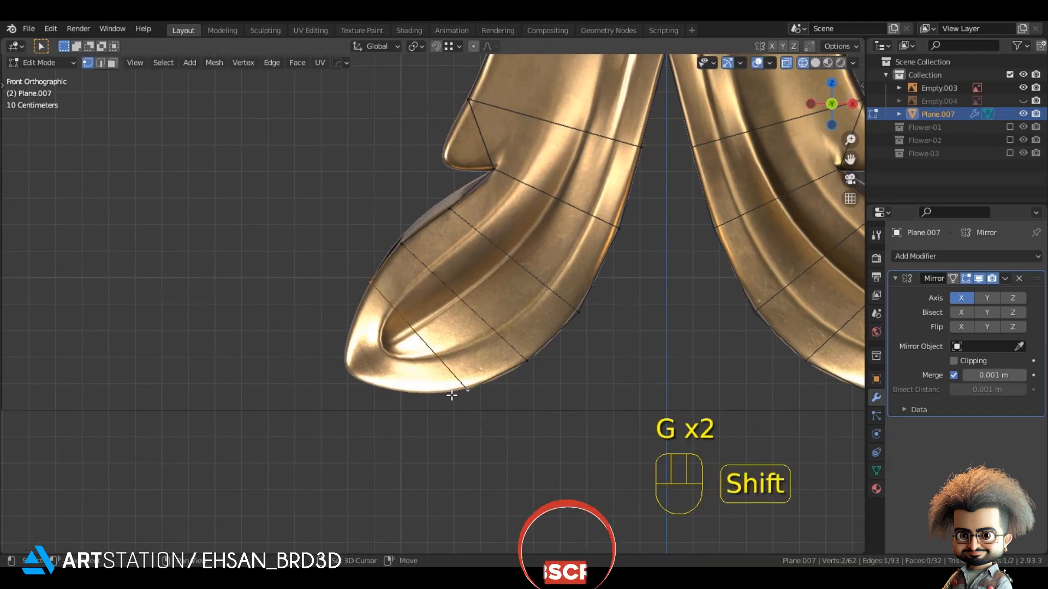
middle_click_drag(452, 407, 477, 379, "shift")
key("e")
left_click(465, 423)
key("g")
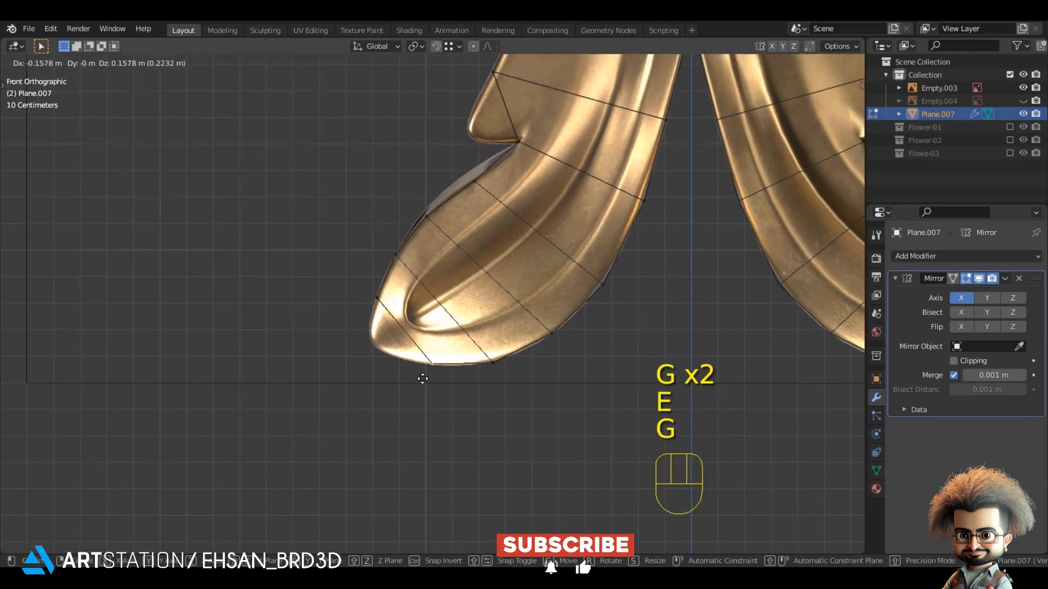
left_click(403, 439)
- Extrude the closing section of the lower leaf's tip, scaling and moving it to fit the pointed end
left_click(352, 309, "shift")
key("e")
left_click(421, 403)
key("s")
left_click(381, 356)
key("g")
key("s")
left_click(381, 375)
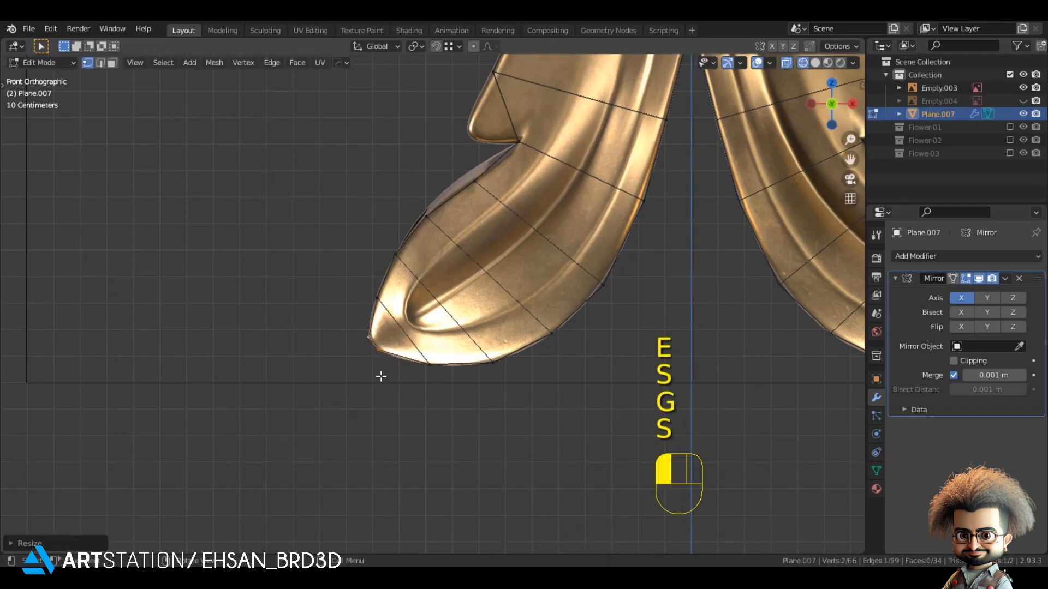
- Extrude the edge above the lower leaf's notch into the small side tip, scaled and moved to fit the outline
scroll(397, 371, "down", 1)
scroll(397, 370, "down", 4)
middle_click_drag(438, 399, 416, 485, "shift")
key("alt+a")
scroll(429, 280, "up", 1)
left_click_drag(421, 280, 478, 342)
scroll(481, 339, "up", 3)
scroll(481, 339, "up", 1)
key("e")
key("s")
left_click(420, 358)
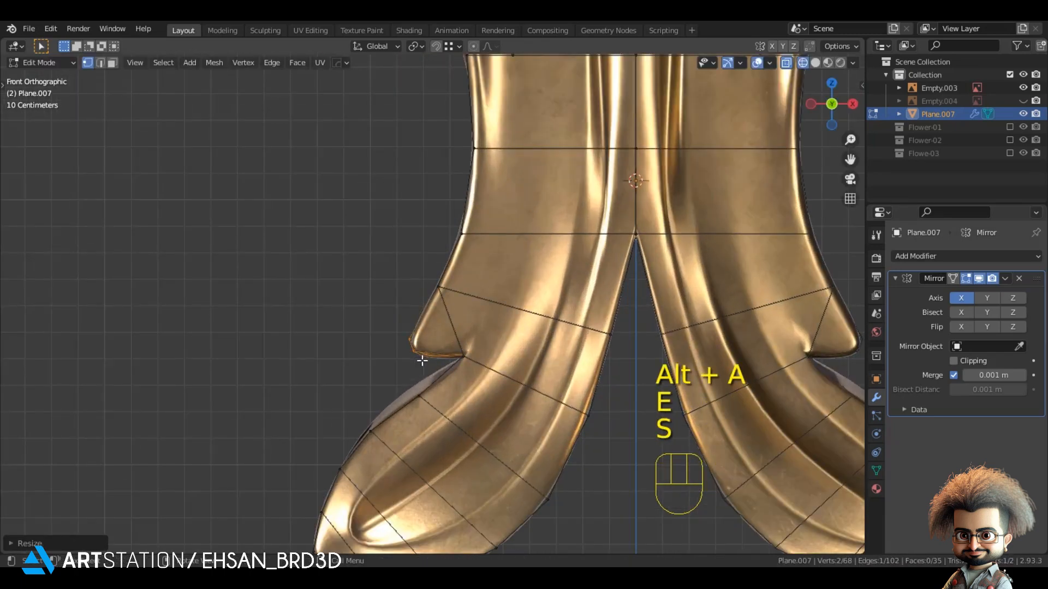
key("g")
key("g")
left_click(358, 306)
- Connect the side crease's bottom vertex to the stem's outer vertex one row below
scroll(358, 306, "down", 3)
middle_click_drag(358, 307, 423, 387, "shift")
scroll(437, 283, "down", 2)
scroll(428, 370, "down", 2)
scroll(428, 372, "up", 5)
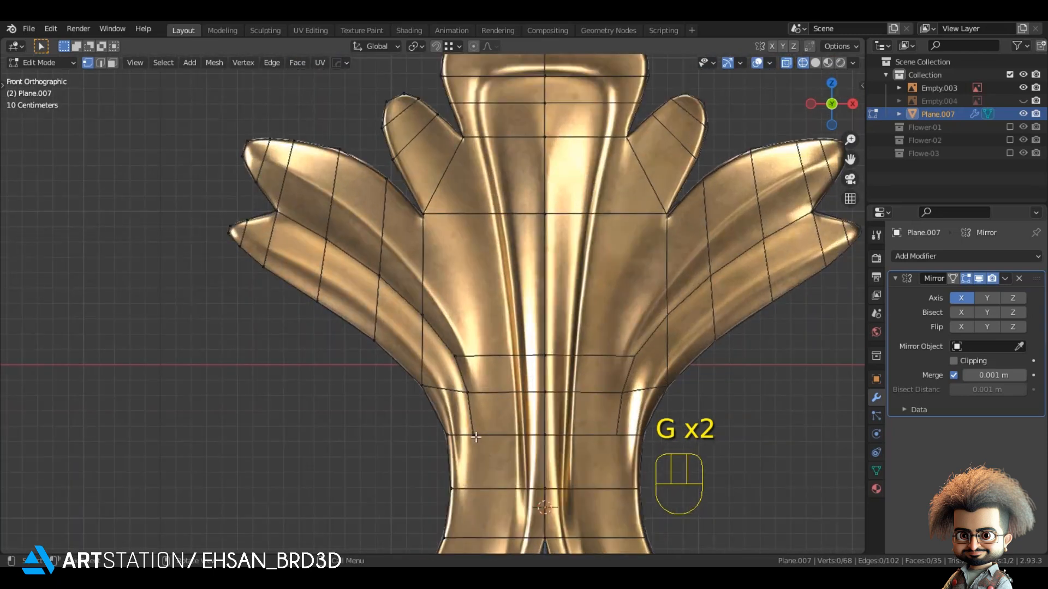
left_click(462, 480, "shift")
middle_click_drag(354, 420, 337, 356, "shift")
key("j")
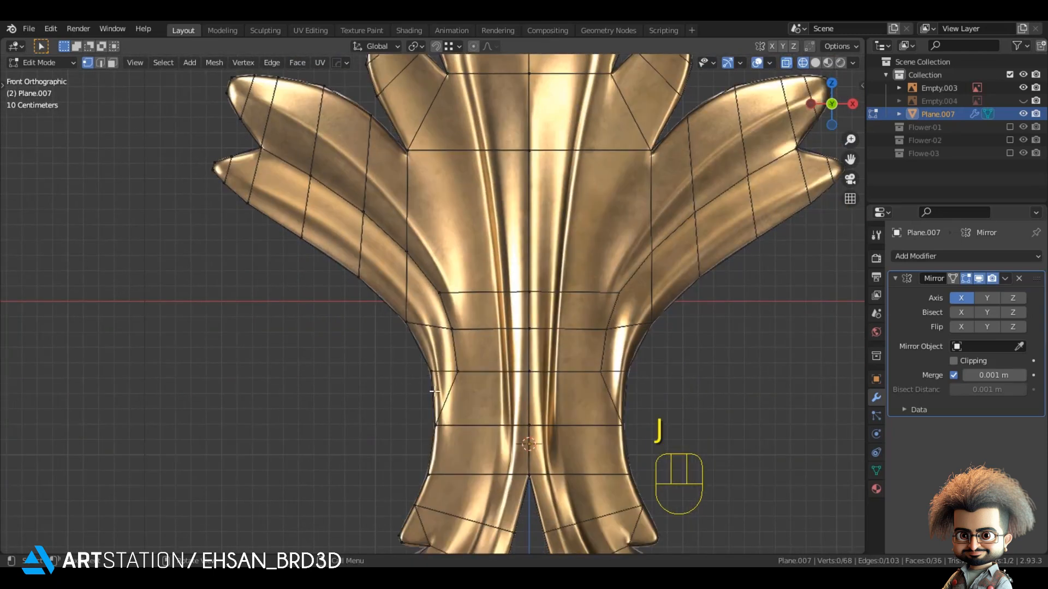
left_click(389, 394)
- Knife-cut along the lower leaf's outer crease from the edge above the notch and around the groove's rounded end
scroll(371, 390, "down", 2)
middle_click_drag(344, 385, 364, 424, "shift")
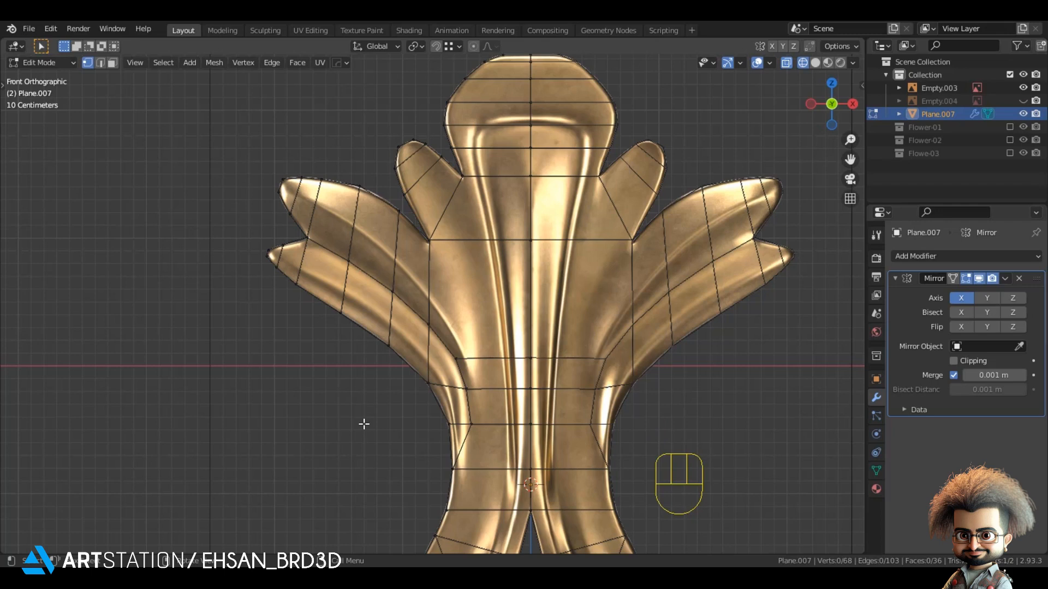
middle_click_drag(497, 248, 480, 136, "shift")
scroll(410, 366, "up", 2)
middle_click_drag(409, 393, 434, 272, "shift")
scroll(410, 304, "up", 1)
key("k")
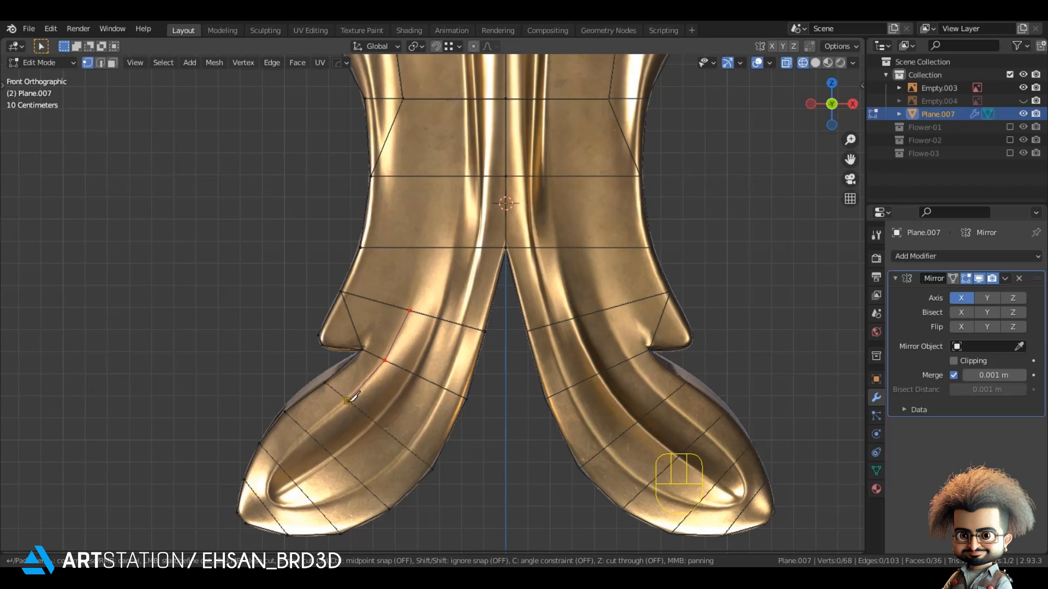
middle_click_drag(349, 399, 382, 355, "shift")
scroll(437, 289, "up", 3)
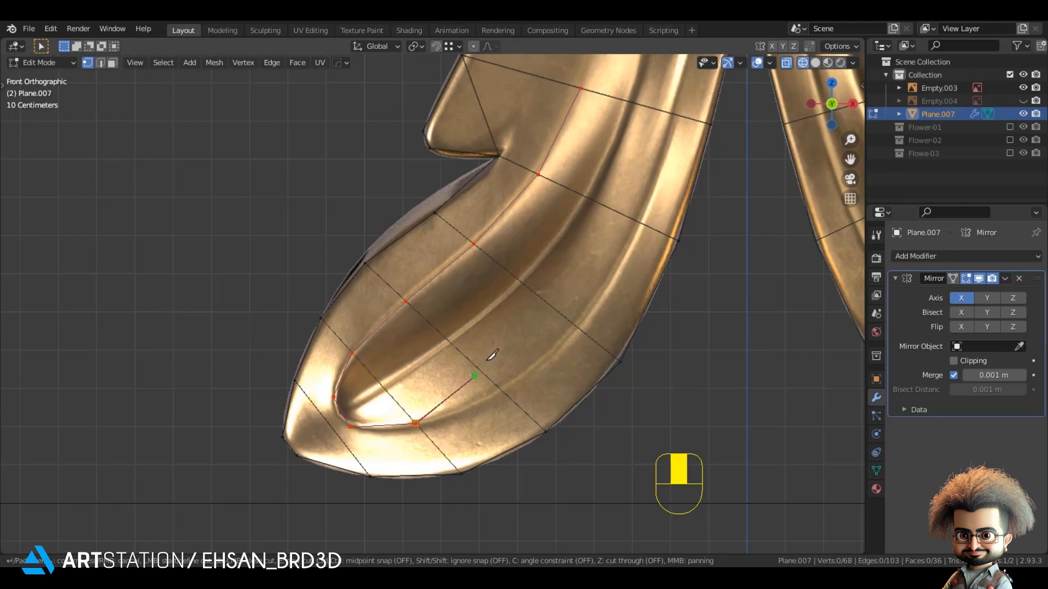
- Continue the knife cut back up the lower leaf's inner crease to the horizontal edge at the stem's fork
key("shift")
middle_click_drag(662, 149, 540, 328, "shift")
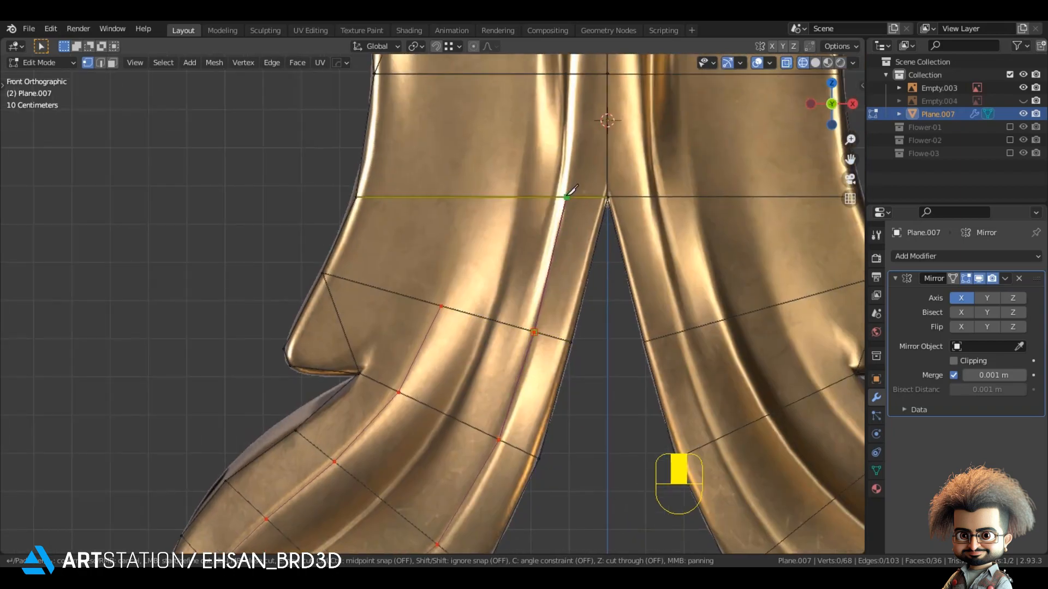
middle_click_drag(575, 173, 528, 529, "shift")
scroll(528, 529, "down", 3)
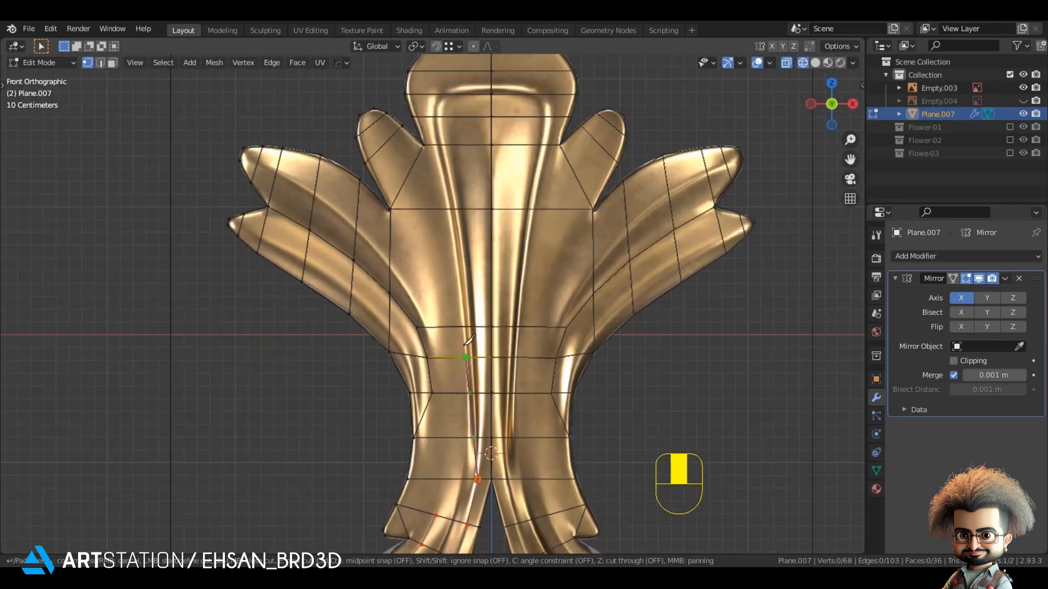
- Knife-cut up the stem's inner crease beside the centreline, from the fork to the horizontal edge between the small upper leaves' bases
middle_click_drag(468, 343, 472, 333, "shift")
scroll(491, 382, "up", 3)
middle_click_drag(499, 419, 503, 357, "shift")
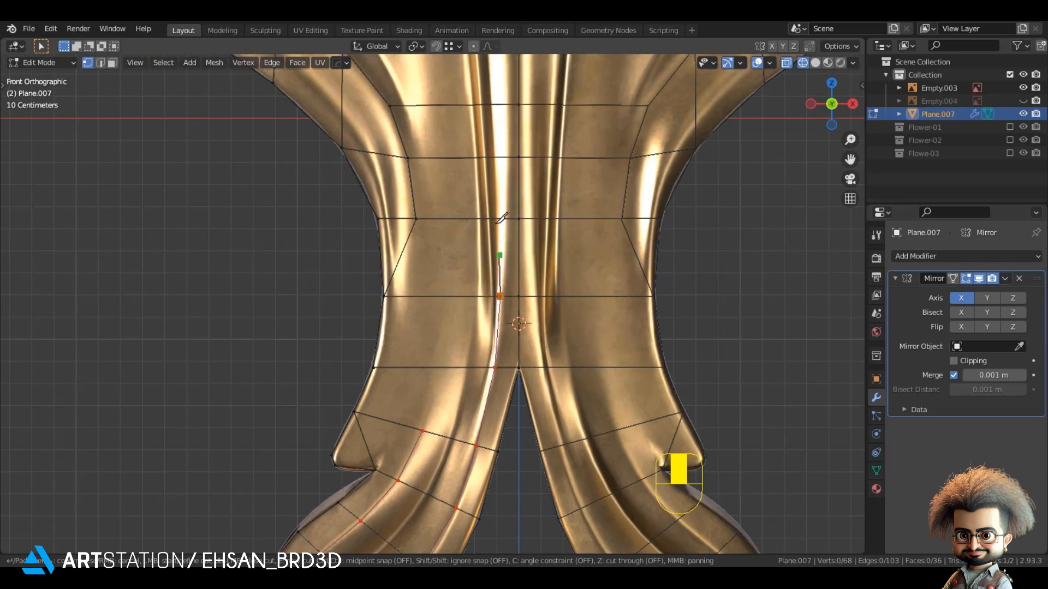
middle_click_drag(516, 156, 488, 373, "shift")
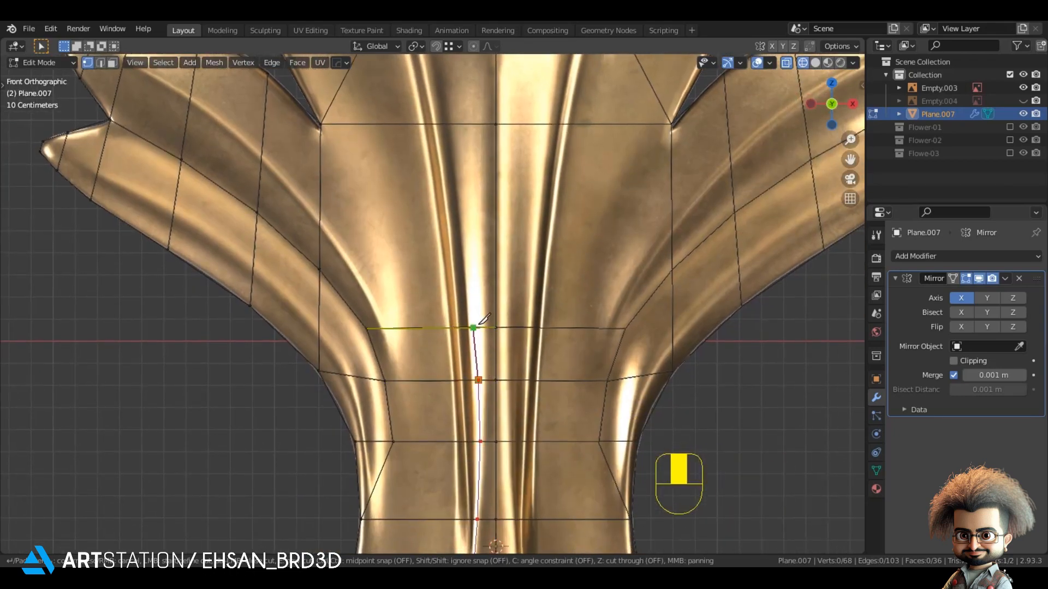
left_click(459, 124)
middle_click_drag(459, 124, 452, 281, "shift")
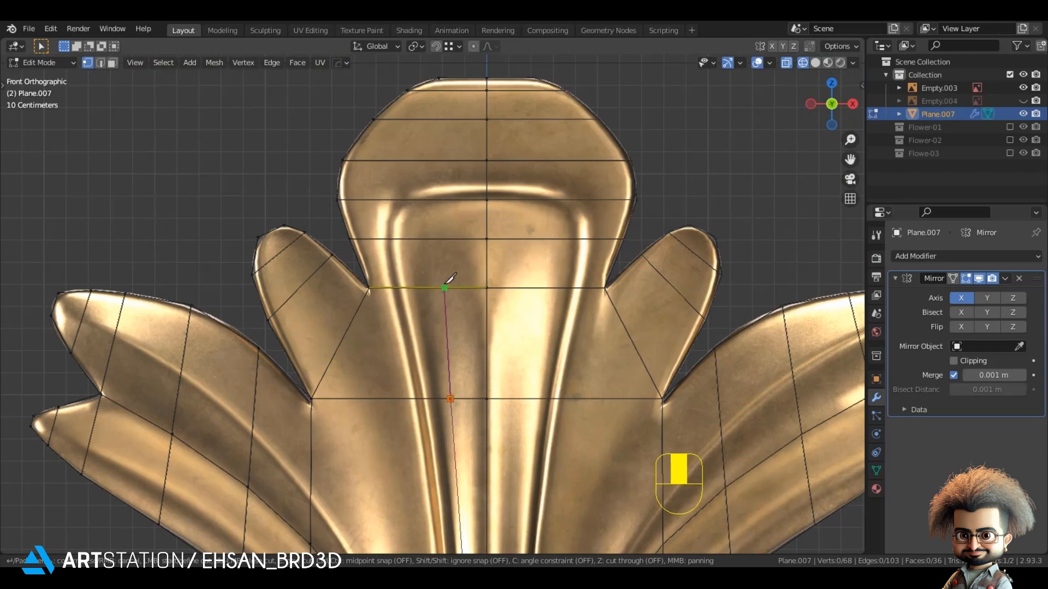
key("Return")
left_click(487, 401)
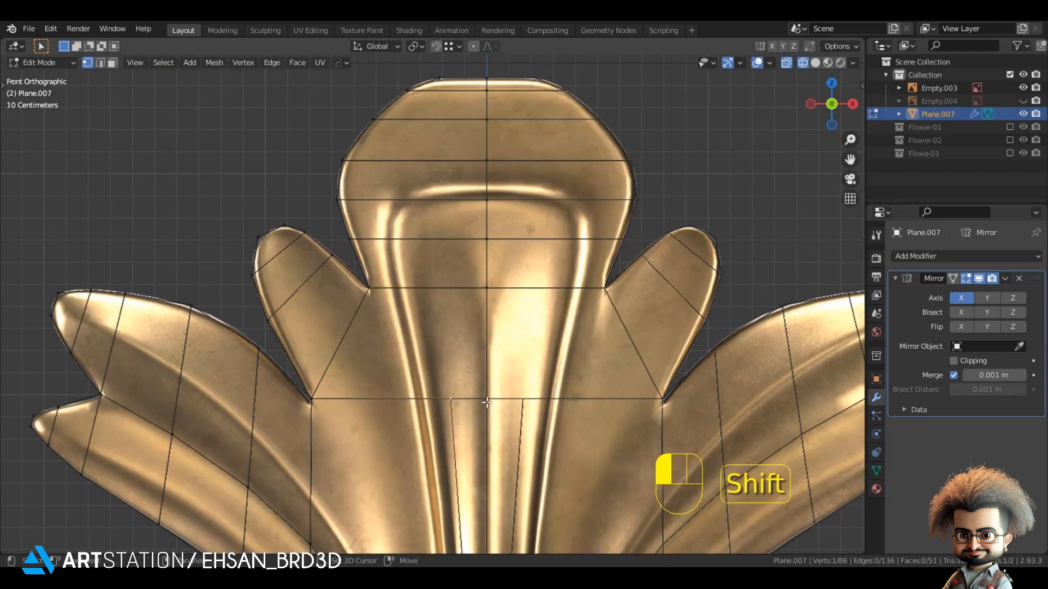
key("m")
left_click(486, 404)
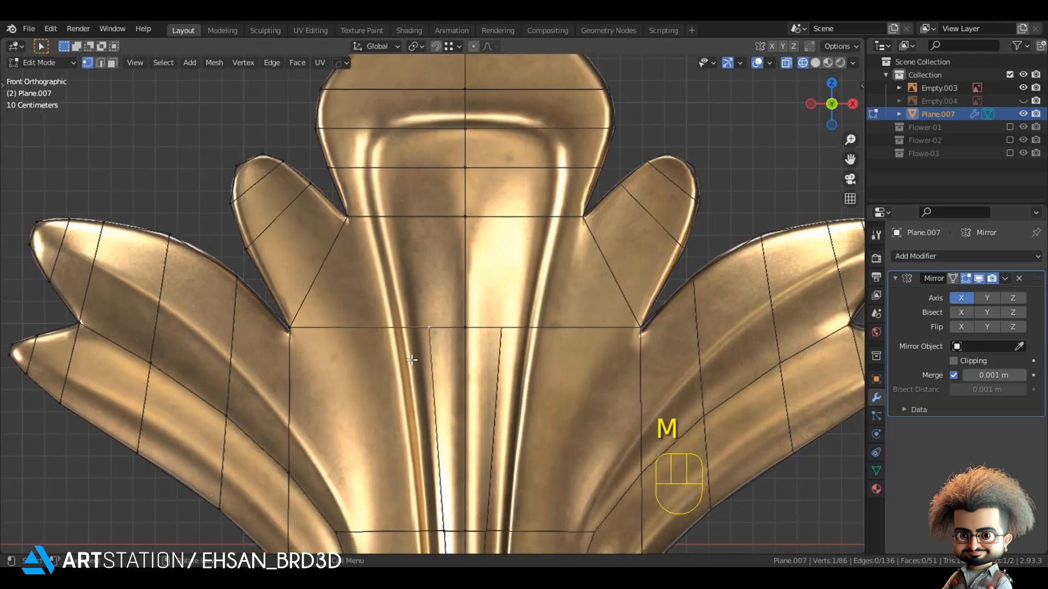
- Start a knife cut at the centreline on the crest panel's top rim, following its rounded corner and outer crease down towards the stem
key("alt+a")
mouse_move(438, 425)
middle_mouse_down("shift")
mouse_move(417, 227)
mouse_move(442, 337)
mouse_move(404, 176)
mouse_move(452, 416)
middle_mouse_up("shift")
scroll(532, 246, "up", 2)
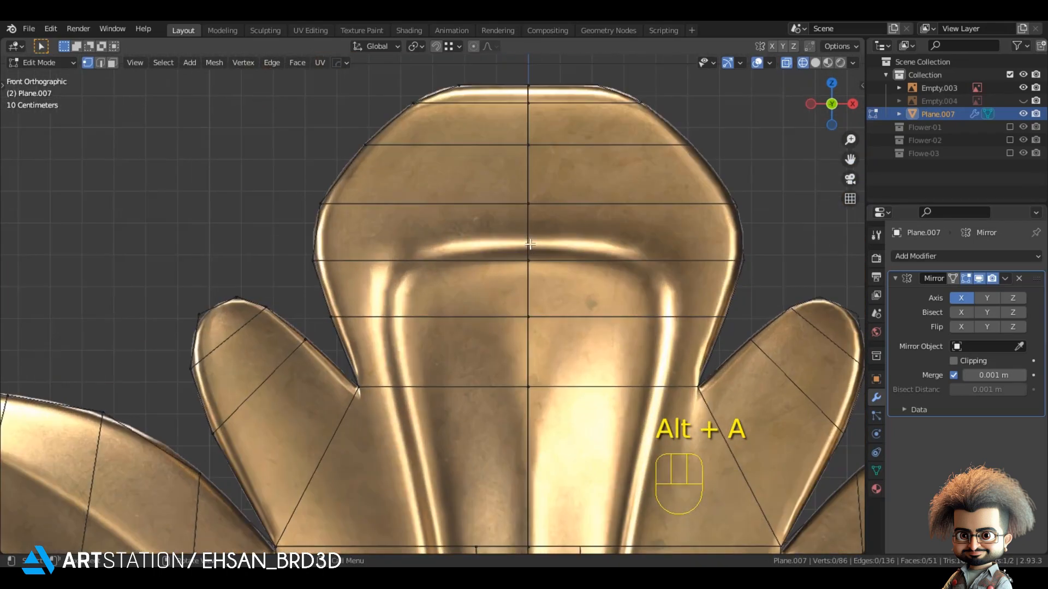
key("k")
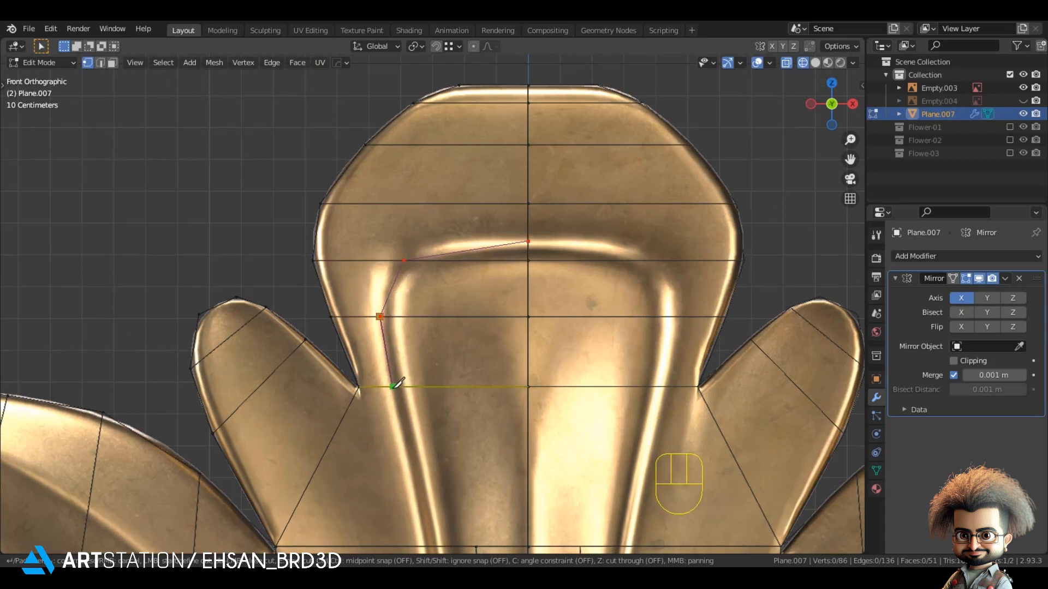
scroll(411, 419, "down", 1)
middle_click_drag(431, 499, 455, 217, "shift")
left_click(446, 453)
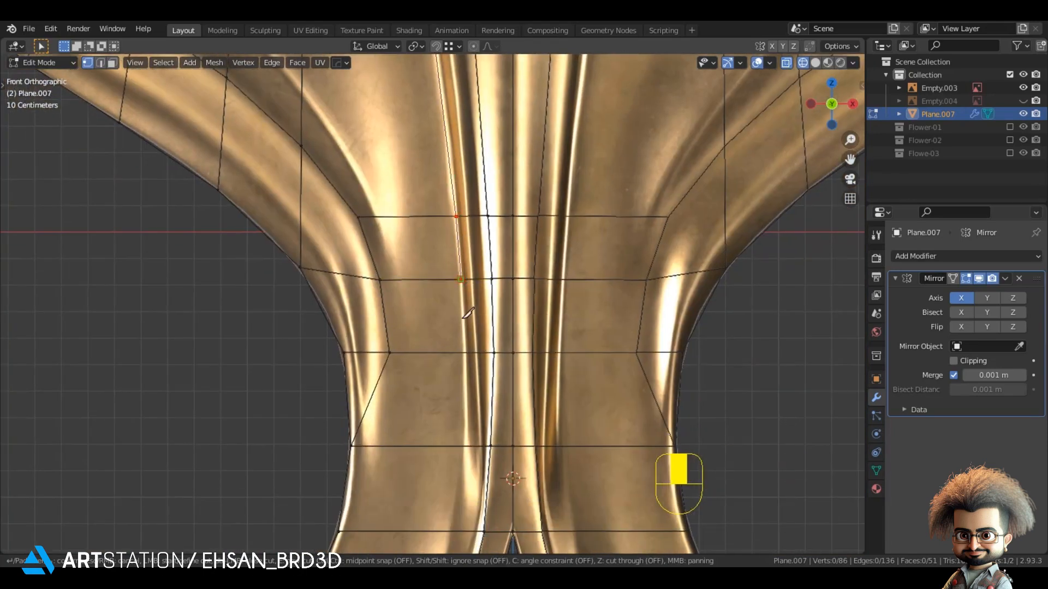
- Continue the knife cut down the stem's crease and along the middle of the lower leaf's groove to its rounded end
left_click(463, 445)
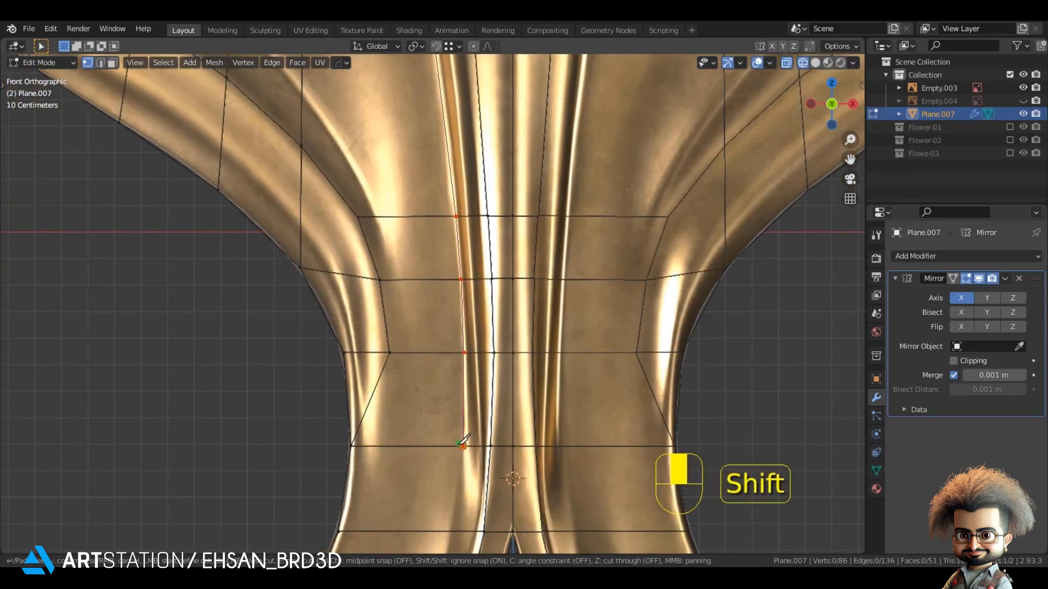
middle_click_drag(463, 445, 507, 297, "shift")
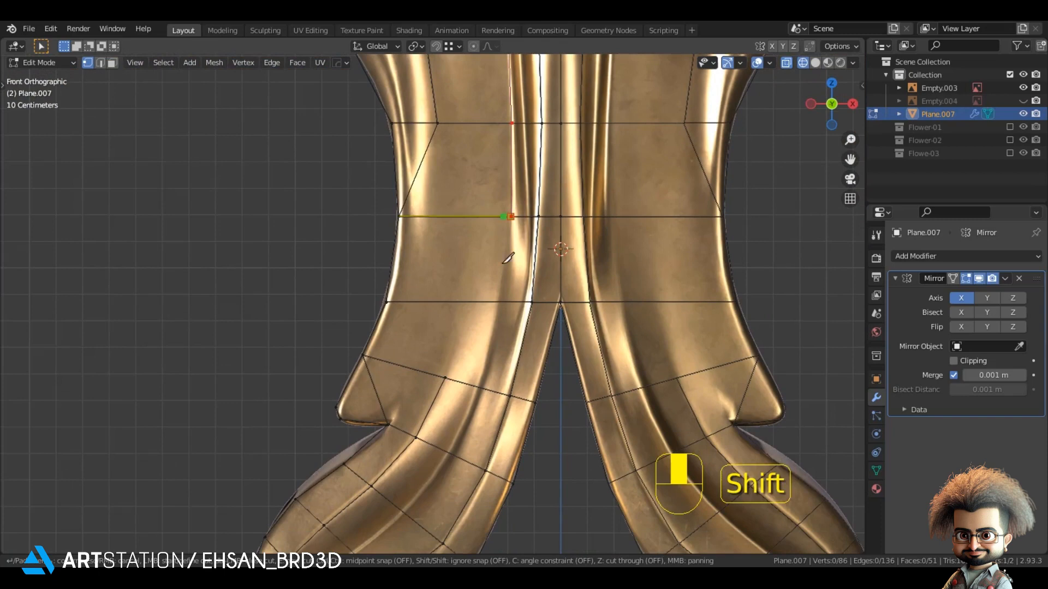
left_click(478, 387)
middle_click_drag(478, 387, 512, 271, "shift")
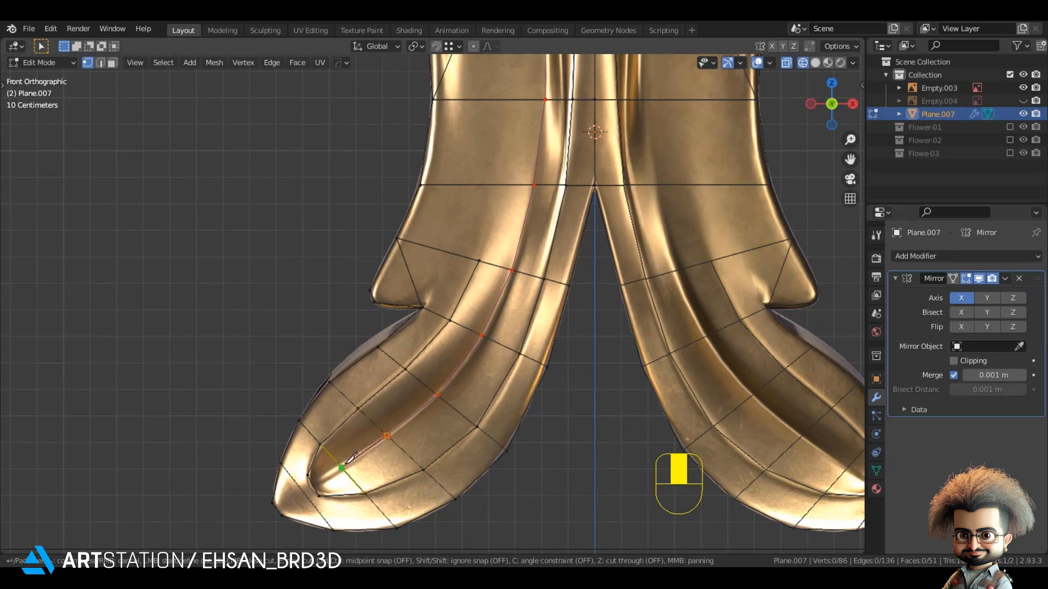
key("Return")
- Reposition the vertex near the end of the lower leaf's groove
key("g")
left_click(305, 491)
middle_click_drag(306, 491, 406, 315, "shift")
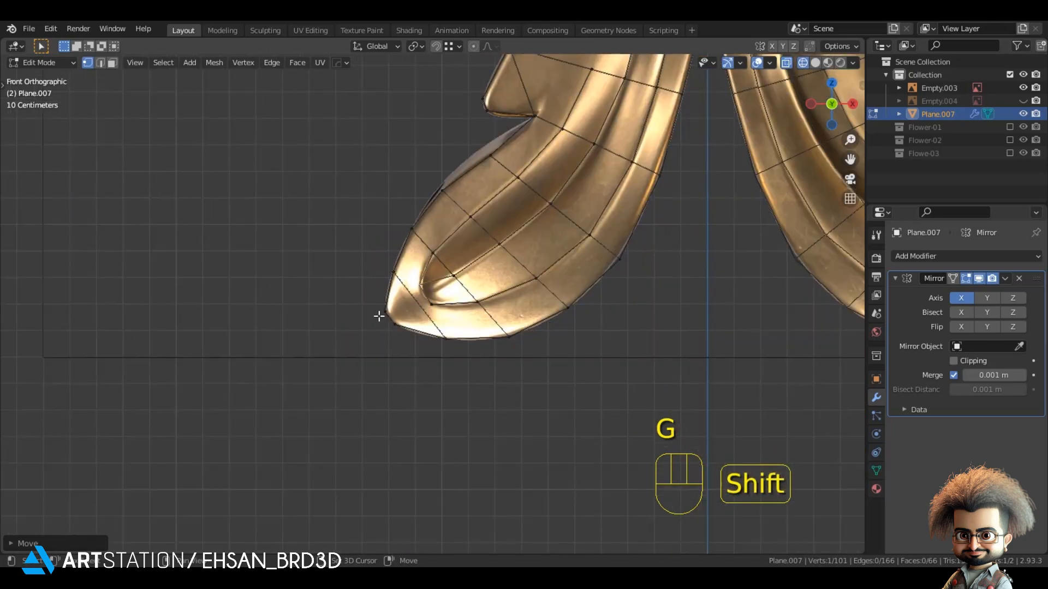
- Connect the lower leaf's two tip vertices to the groove's rounded end and adjust a vertex between tip and groove
left_click(379, 316, "shift")
scroll(381, 334, "up", 1)
key("j")
scroll(381, 336, "up", 1)
left_click(374, 333)
left_click(423, 312, "shift")
key("j")
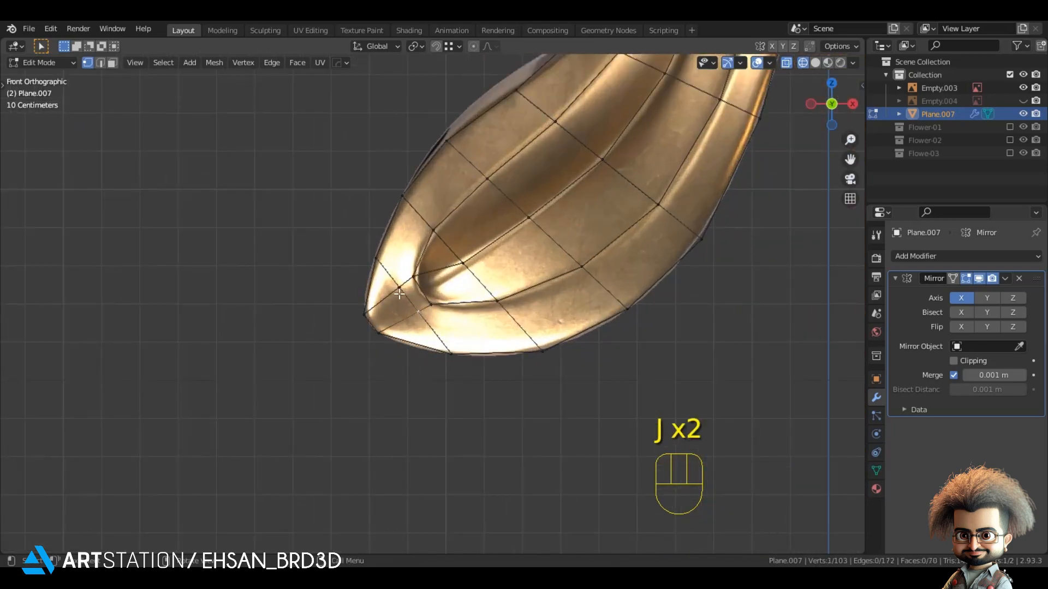
key("g")
left_click(388, 313)
left_click(456, 171)
- Move the centreline vertex and the corner vertex of the crest panel's top rim to follow the highlight
scroll(457, 170, "down", 5)
middle_click_drag(488, 134, 392, 290, "shift")
middle_click_drag(424, 230, 398, 282, "shift")
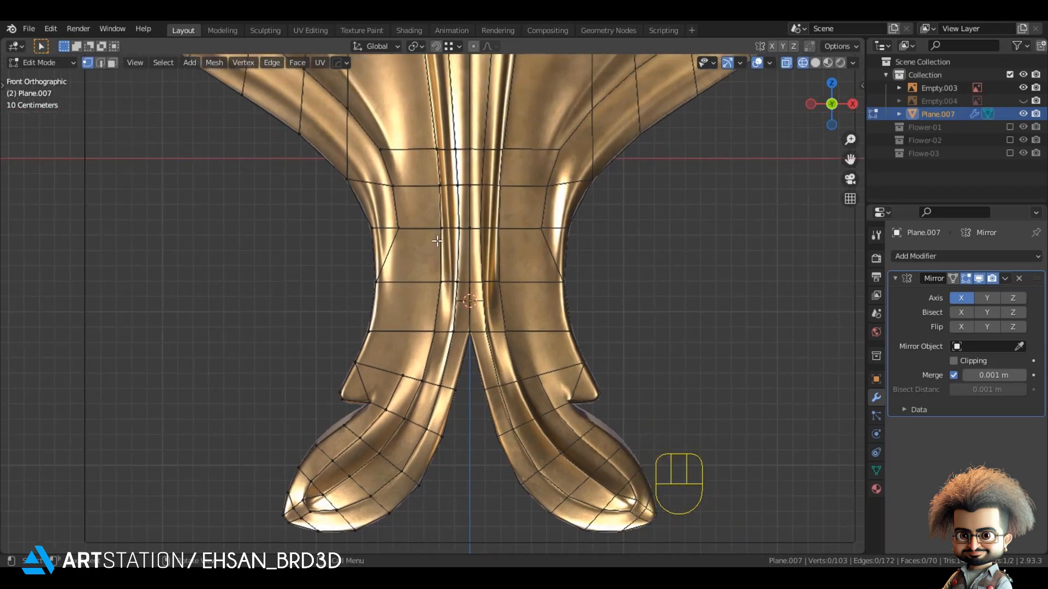
scroll(432, 227, "up", 2)
middle_click_drag(335, 161, 424, 347, "shift")
scroll(423, 344, "down", 2)
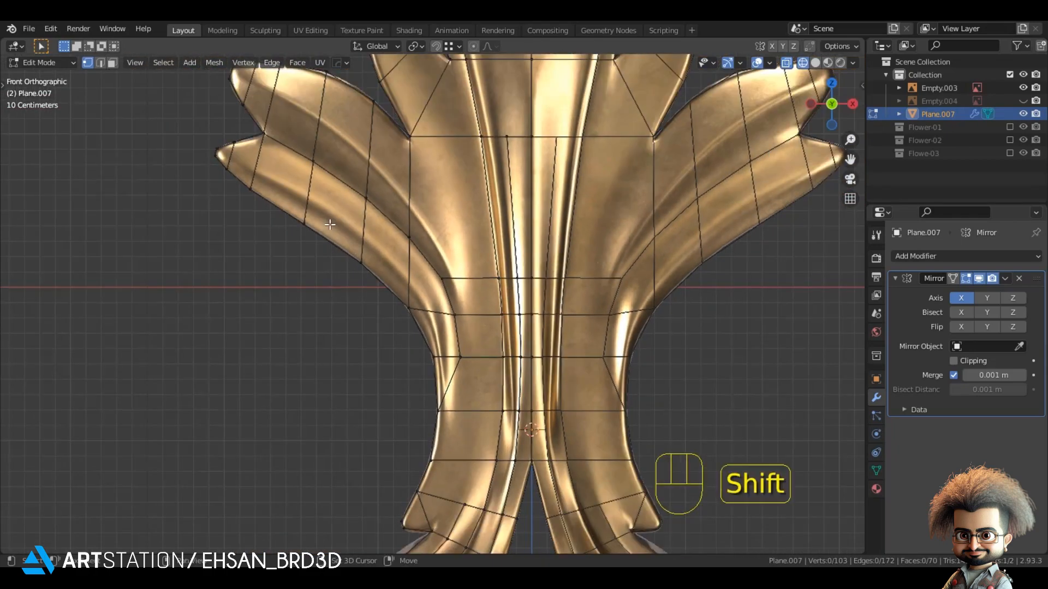
middle_click_drag(329, 226, 430, 323, "shift")
middle_click_drag(409, 249, 343, 305, "shift")
middle_click_drag(609, 176, 508, 306, "shift")
scroll(508, 306, "up", 3)
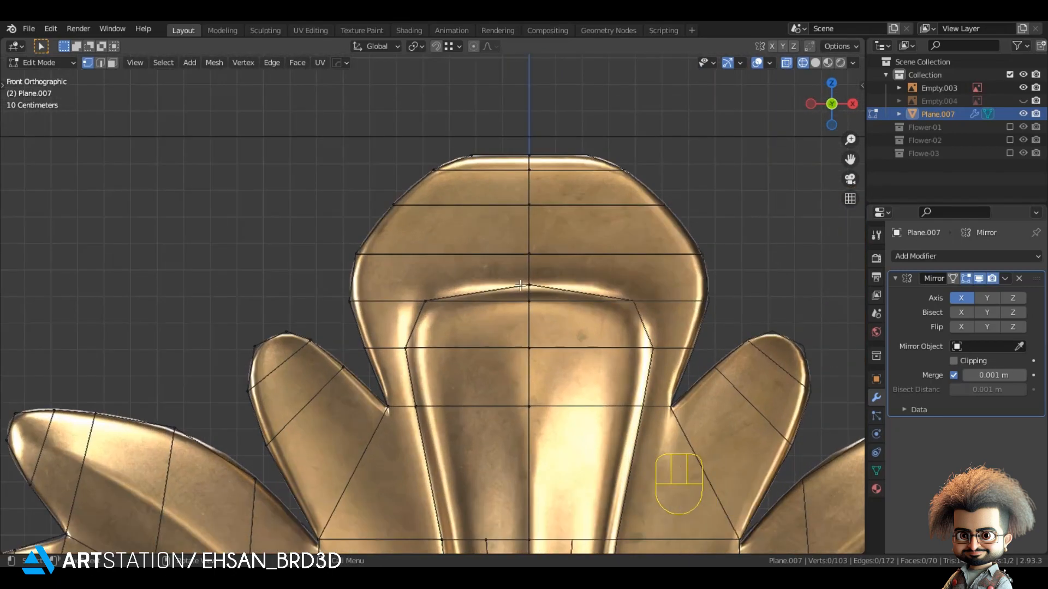
key("g")
left_click(529, 265)
scroll(554, 254, "down", 1)
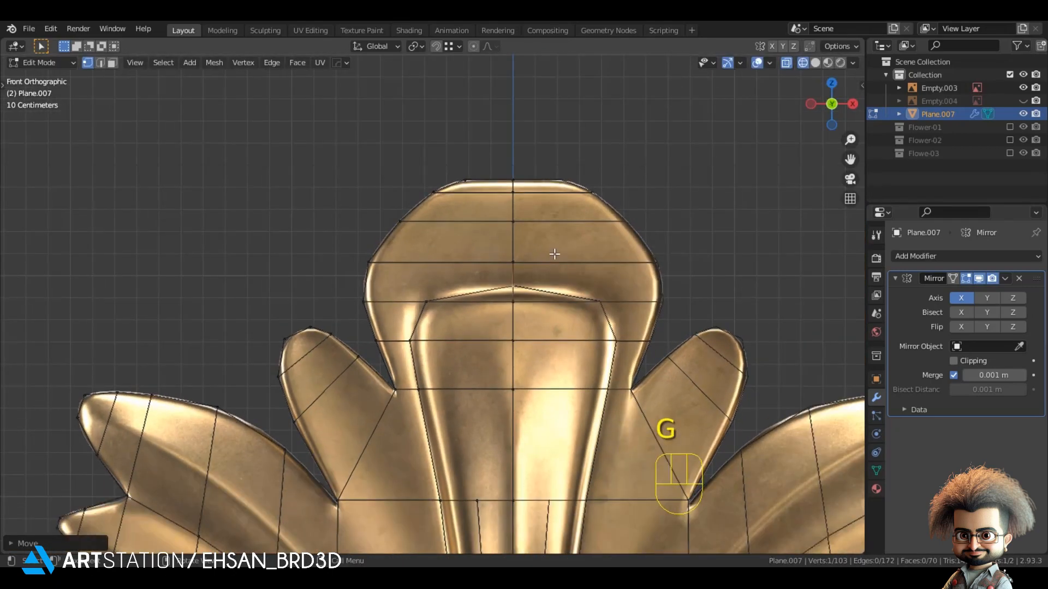
key("g")
left_click(507, 325)
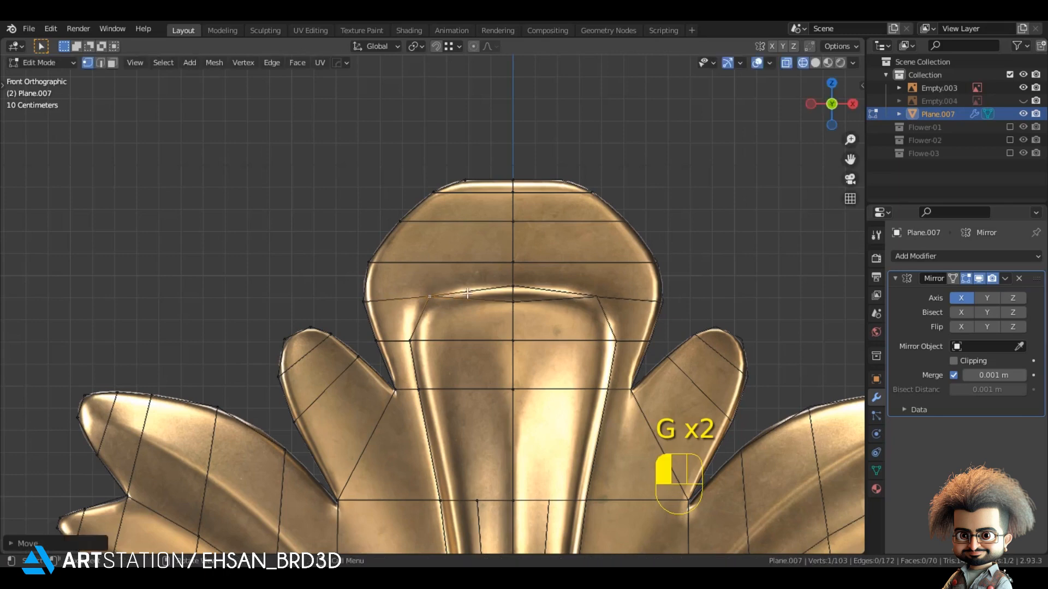
- Adjust the vertices just below the crest panel's top rim to even out the rows, and clear the selection
key("g")
left_click(506, 328)
key("g")
left_click(440, 333)
key("alt+a")
- Knife-cut down the middle of the small upper leaf from its tip, continuing through the body to the vertex beside the stem
scroll(316, 235, "down", 3)
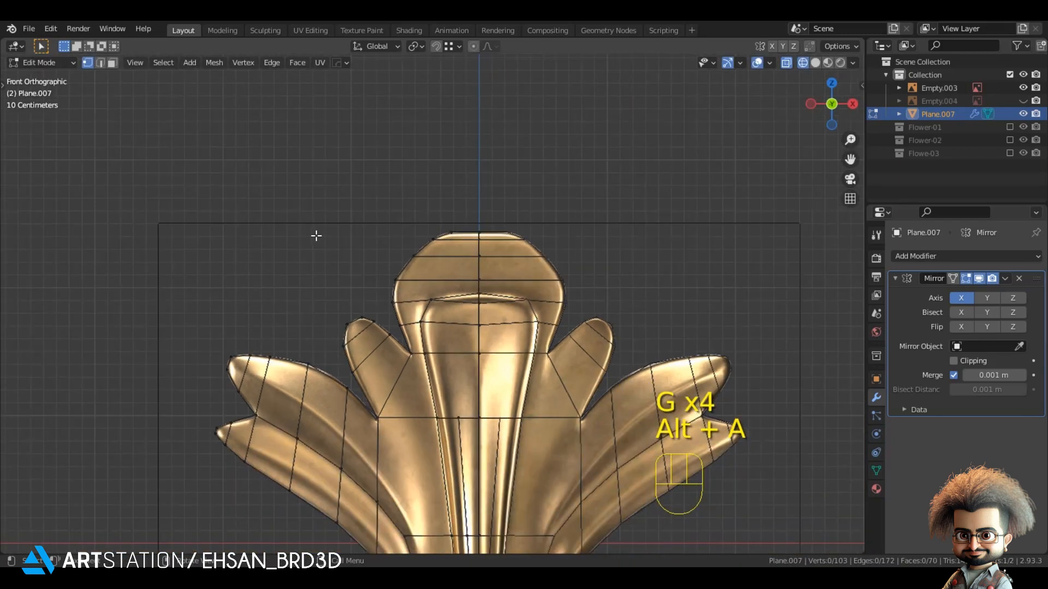
scroll(404, 264, "down", 1)
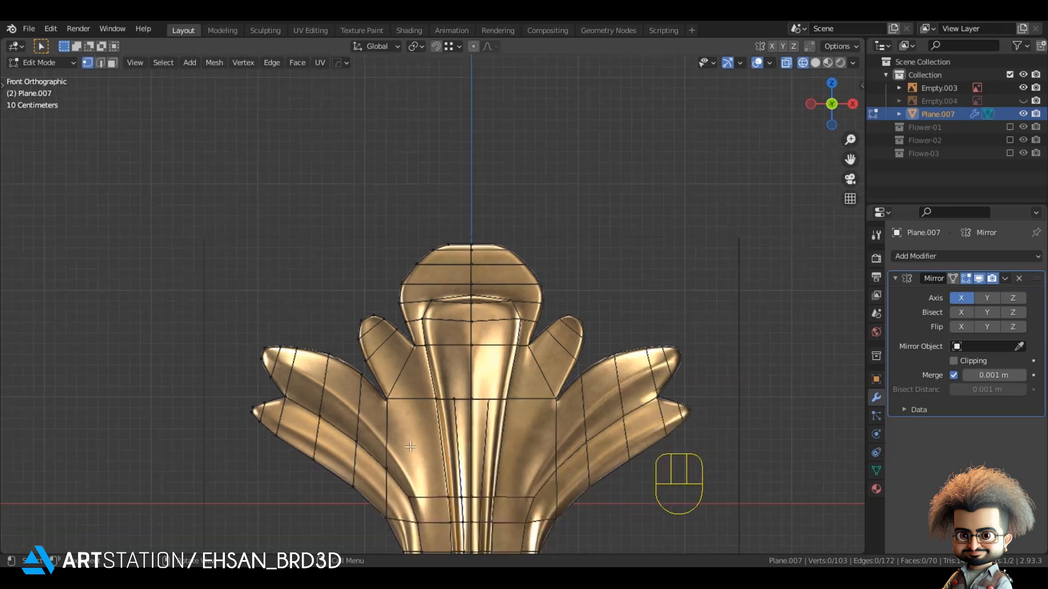
scroll(411, 447, "up", 3)
key("k")
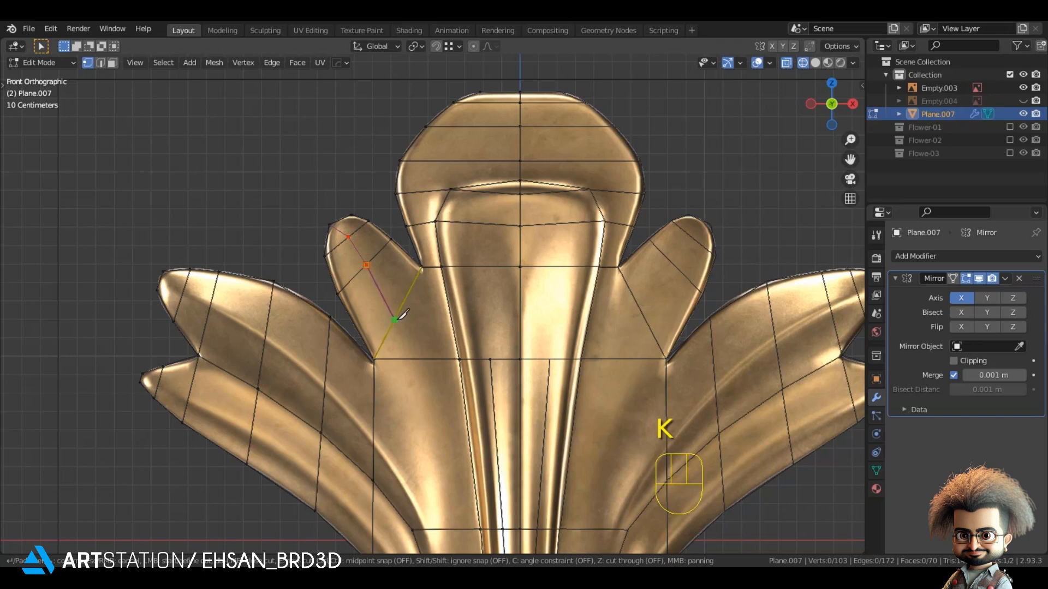
scroll(451, 461, "down", 3)
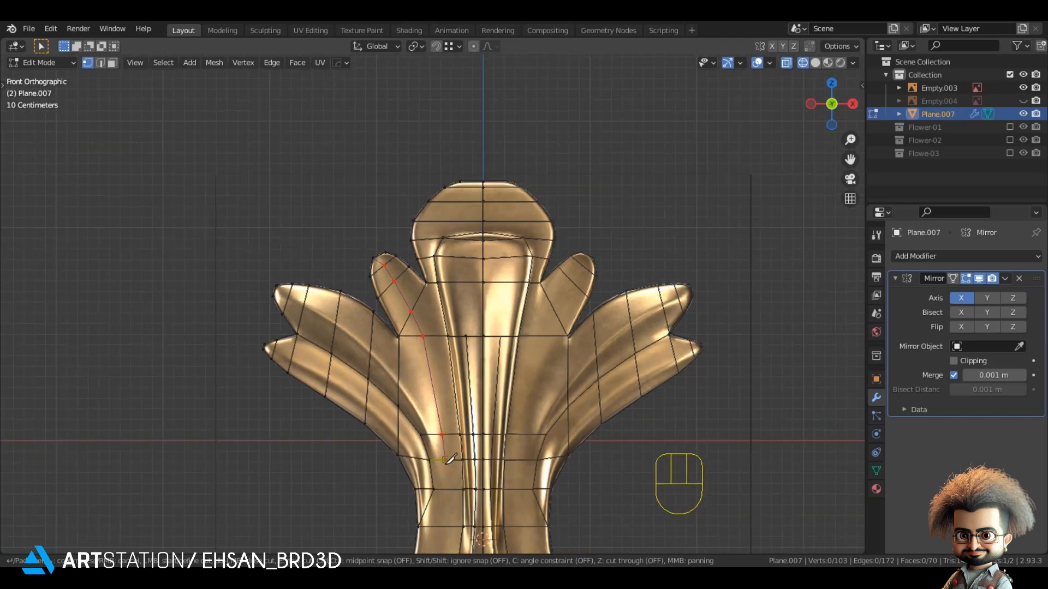
key("Return")
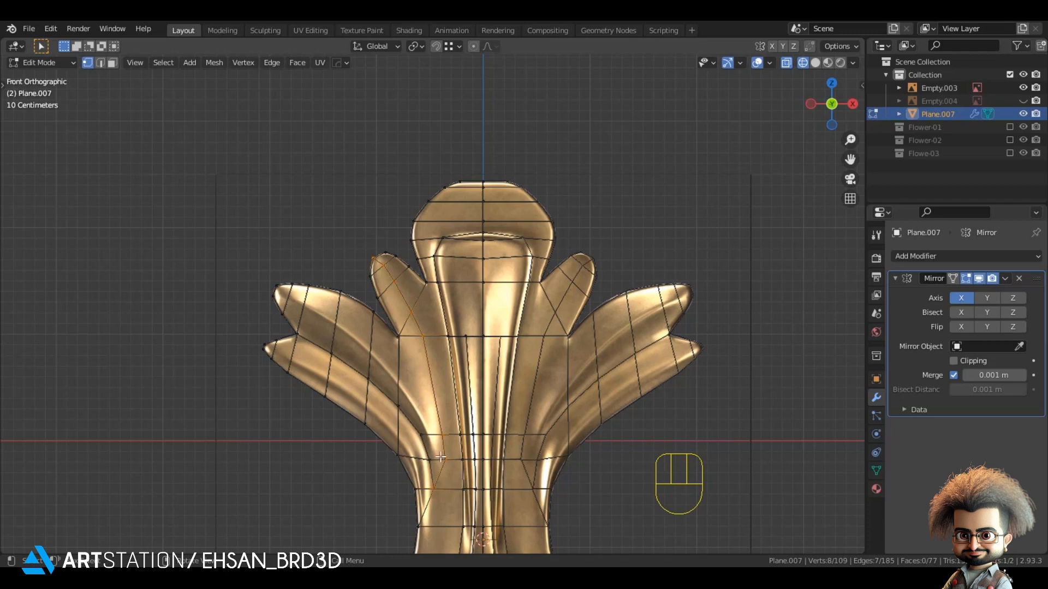
- Knife-cut along the upper side leaf's crease from the horizontal edge at the stem out to the leaf's tip
key("k")
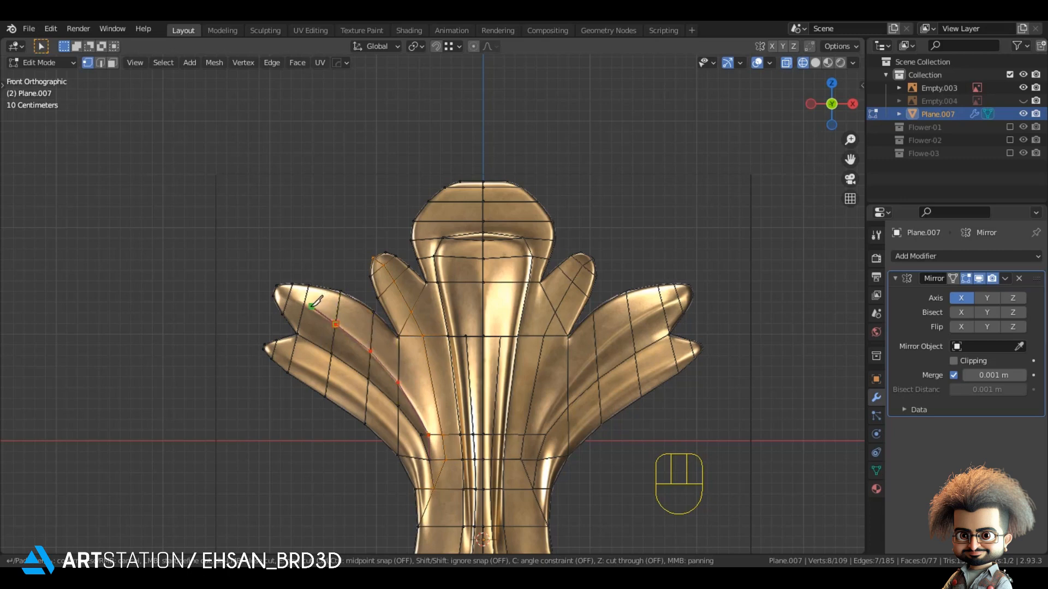
scroll(316, 300, "up", 4)
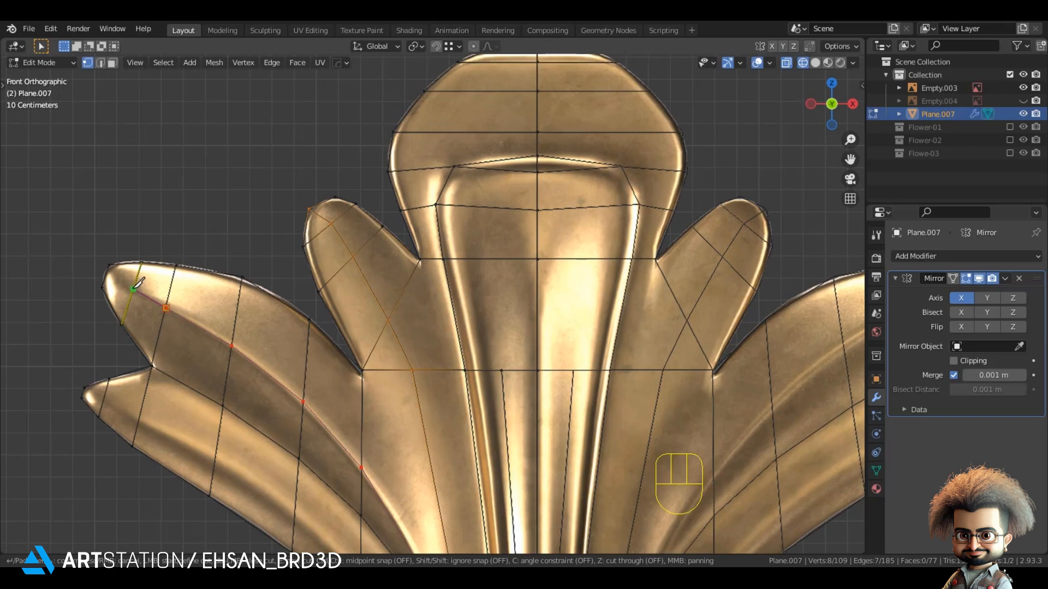
key("Return")
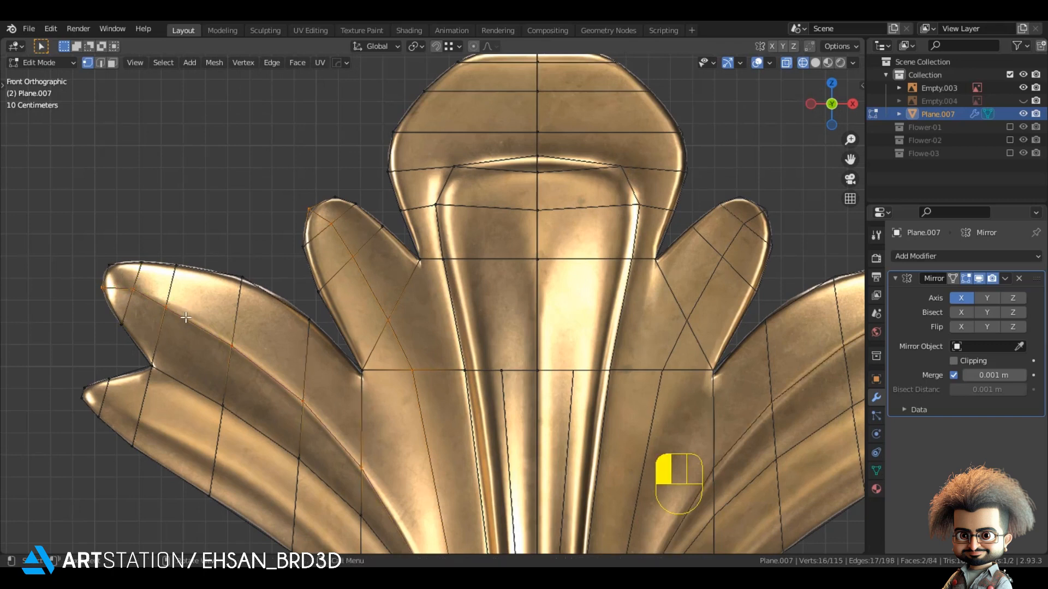
- Reposition the new vertices along the upper side leaf so the cut follows the crease in the reference
key("g")
left_click(263, 284)
middle_click_drag(262, 283, 272, 160, "shift")
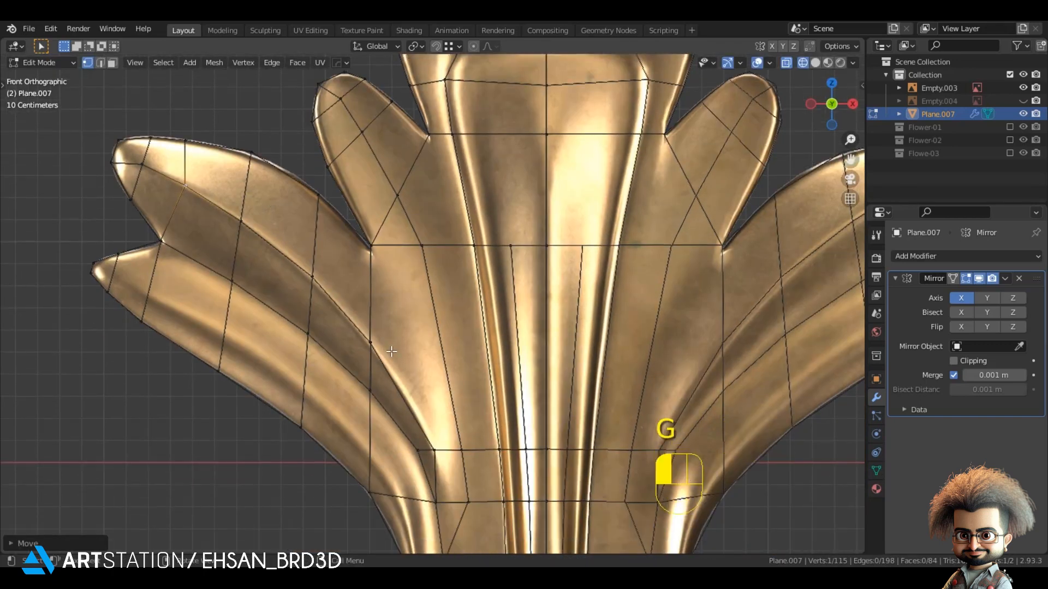
key("g")
key("g")
left_click(315, 315)
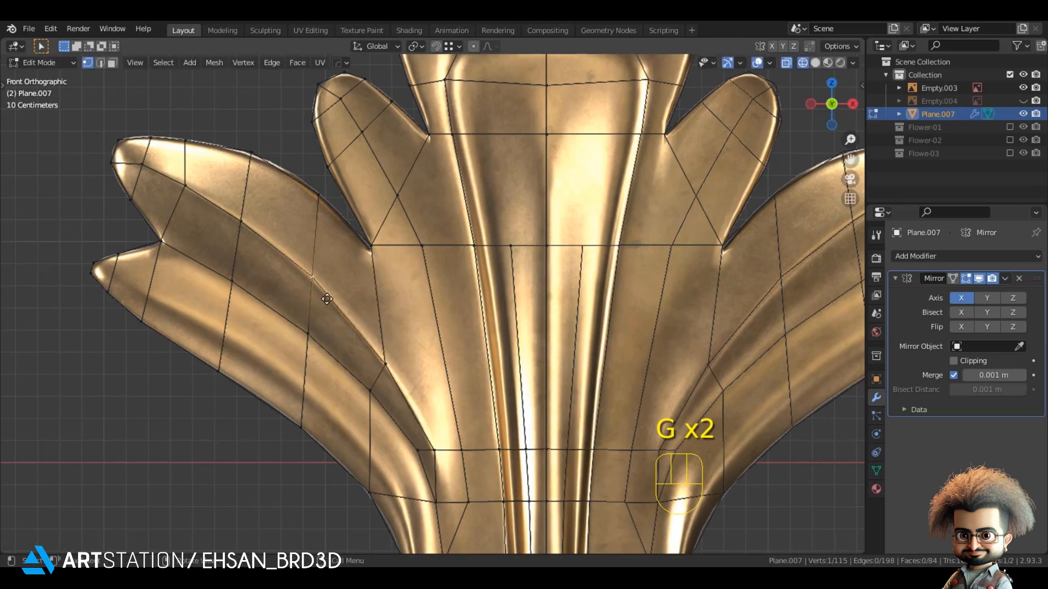
key("g")
left_click(346, 320, "shift")
- Move the vertex at the lower end of the upper side leaf's crease to fit the reference, and clear the selection
middle_click_drag(346, 321, 349, 191, "shift")
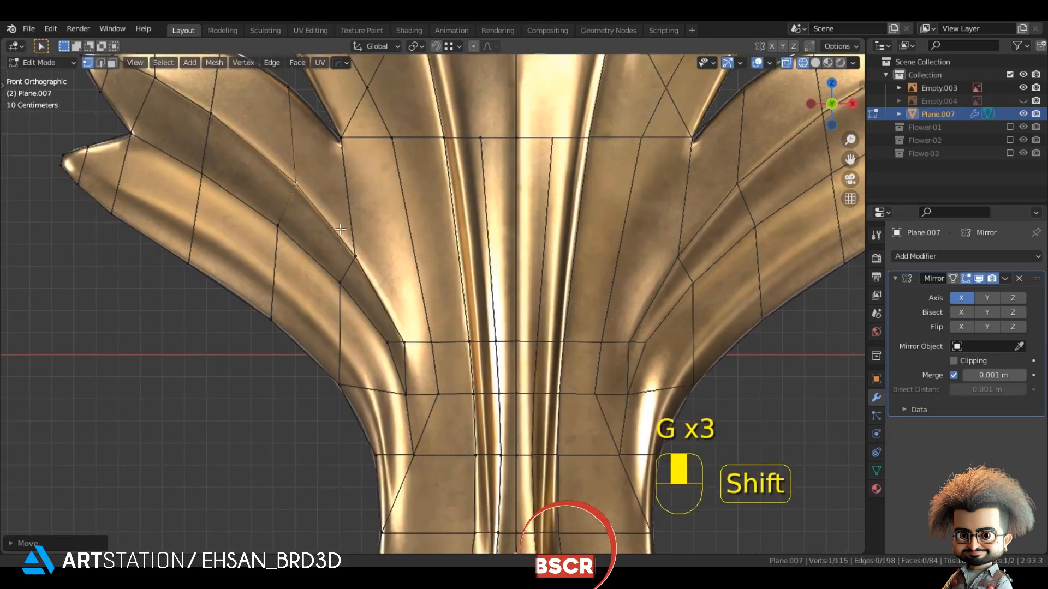
scroll(403, 334, "up", 4)
key("g")
left_click(403, 334)
scroll(404, 334, "down", 6)
key("alt+a")
- Knife-cut along the lower side leaf's outer crease from its tip down to the vertex on the stem's outer edge
middle_click_drag(286, 316, 413, 365, "shift")
scroll(345, 407, "up", 2)
scroll(352, 360, "up", 2)
key("k")
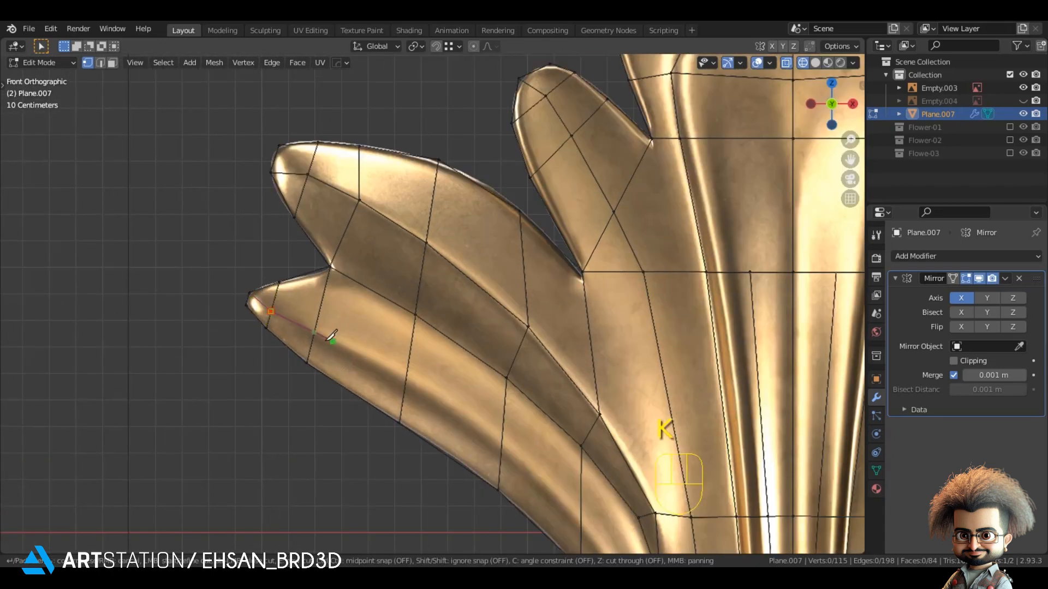
left_click(501, 447)
middle_click_drag(512, 451, 408, 273, "shift")
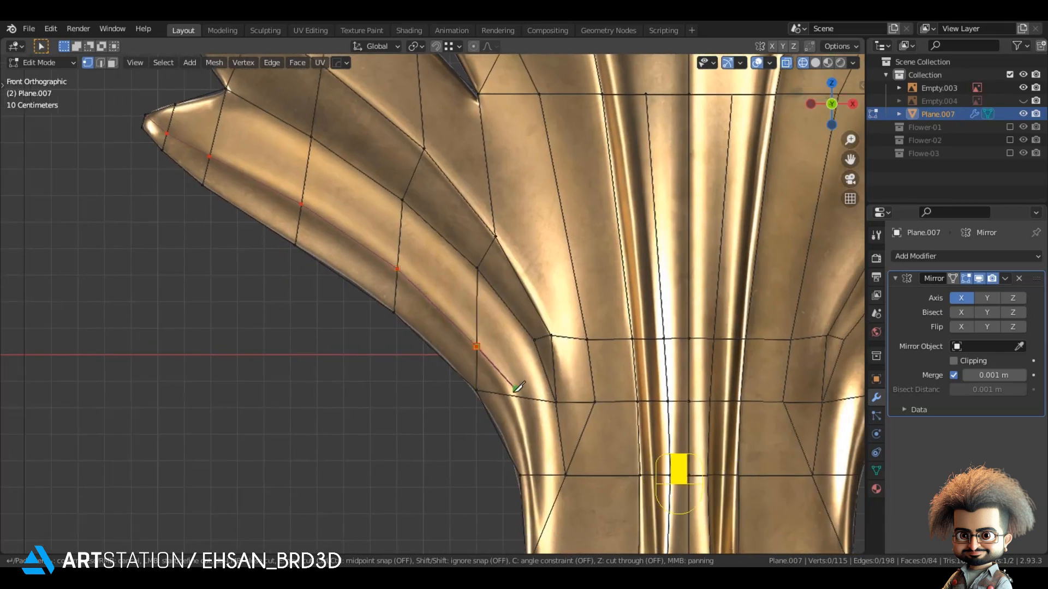
middle_click_drag(537, 432, 465, 357)
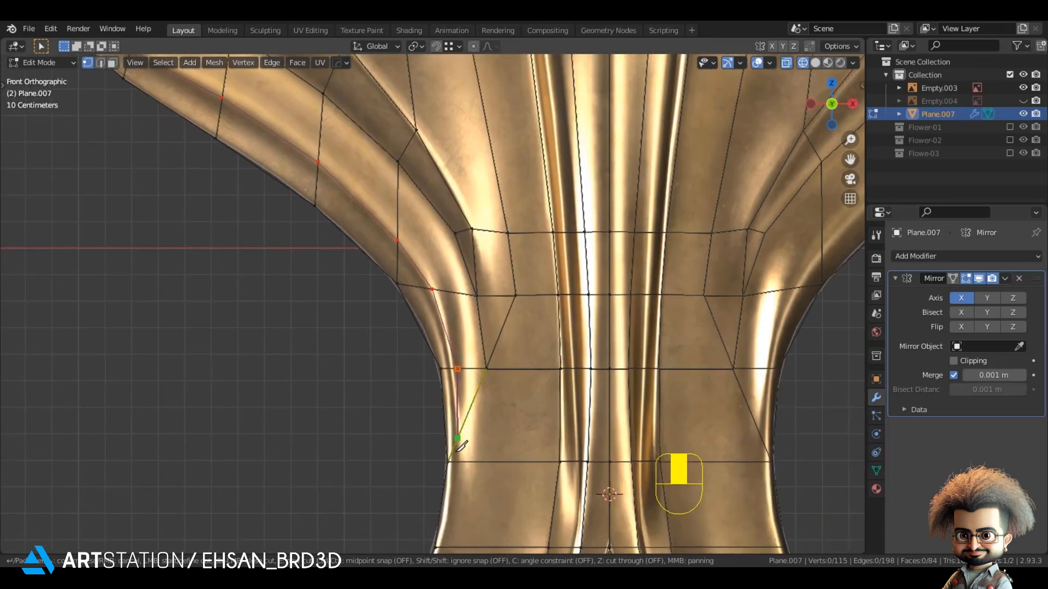
left_click(448, 461)
key("Return")
- Move two vertices of the lower side leaf's new cut, near its bend into the stem, onto the crease
left_click(427, 293)
key("g")
left_click(433, 300)
left_click(380, 232)
key("g")
left_click(375, 227)
- Connect the lower side leaf's outer crease vertex across to the bottom vertex of the inner crease, and clear the selection
left_click(350, 301)
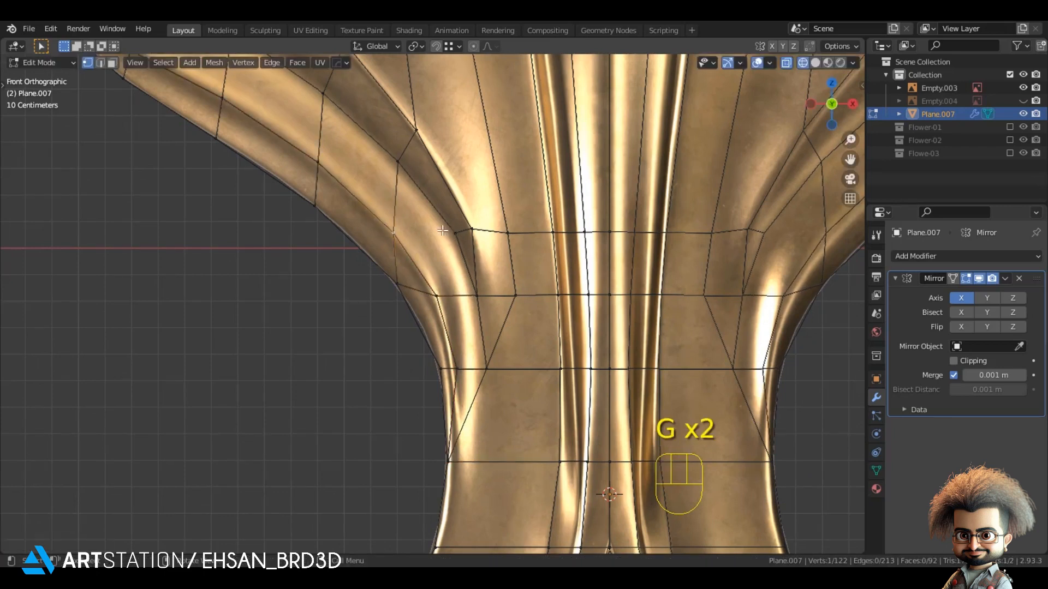
middle_click_drag(448, 231, 455, 335, "shift")
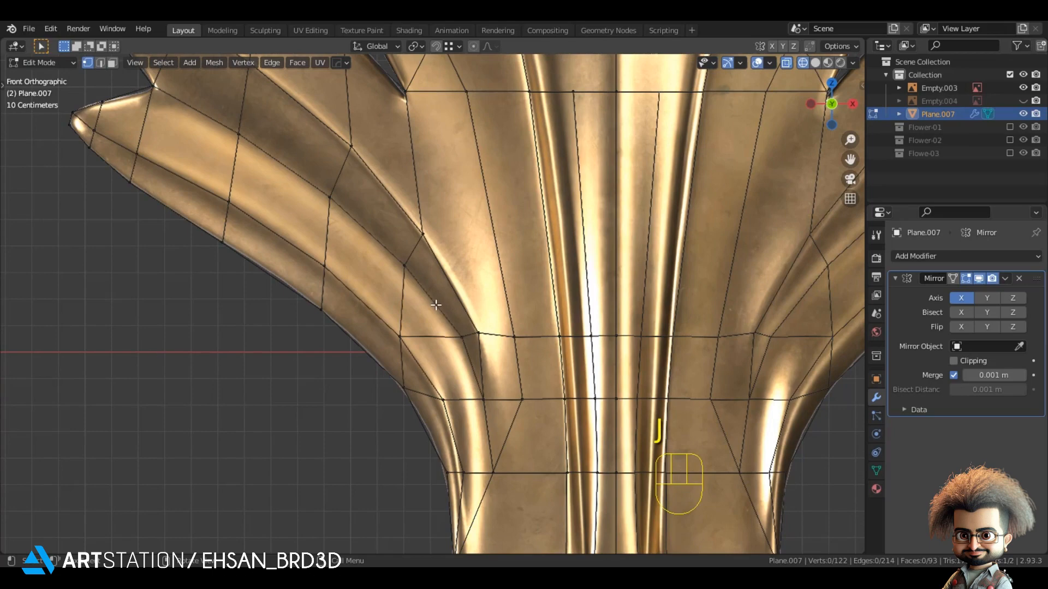
scroll(435, 304, "down", 5)
key("alt+a")
- Connect the top vertex of the stem crease to the vertex on the upper panel's side, and clear the selection
middle_click_drag(453, 240, 442, 391, "shift")
scroll(485, 299, "up", 1)
middle_click_drag(483, 299, 401, 307, "shift")
scroll(462, 292, "up", 3)
left_click(474, 343)
left_click(382, 263, "shift")
middle_click_drag(382, 263, 373, 292, "shift")
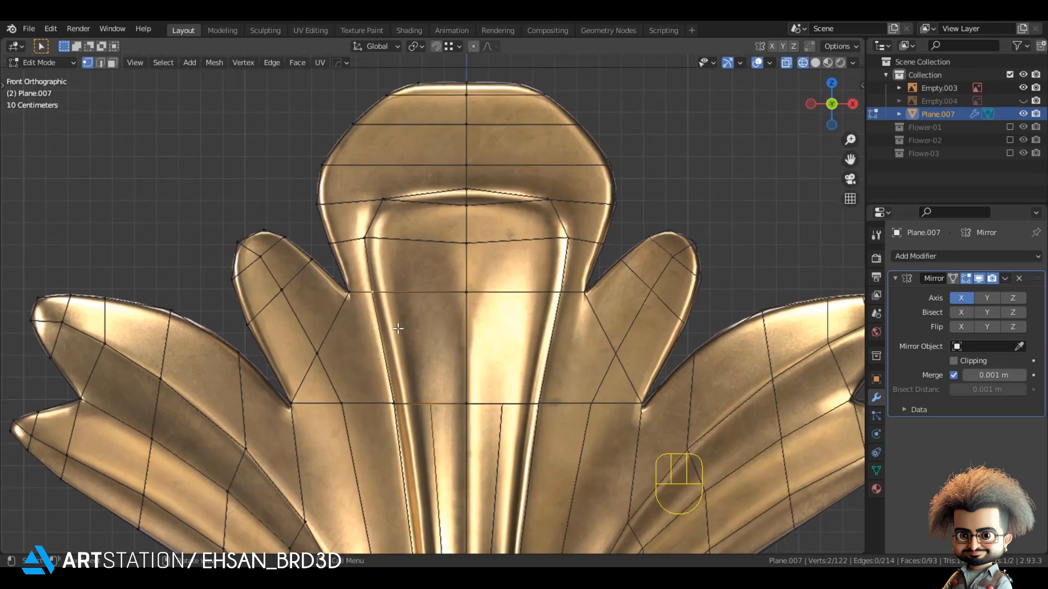
key("j")
scroll(371, 290, "down", 4)
middle_click_drag(440, 354, 445, 263, "shift")
key("alt+a")
- Connect the foot's outer crease vertex up to the stem crease vertex level with the central split
middle_click_drag(551, 513, 573, 214, "shift")
scroll(555, 308, "up", 2)
key("z")
key("z")
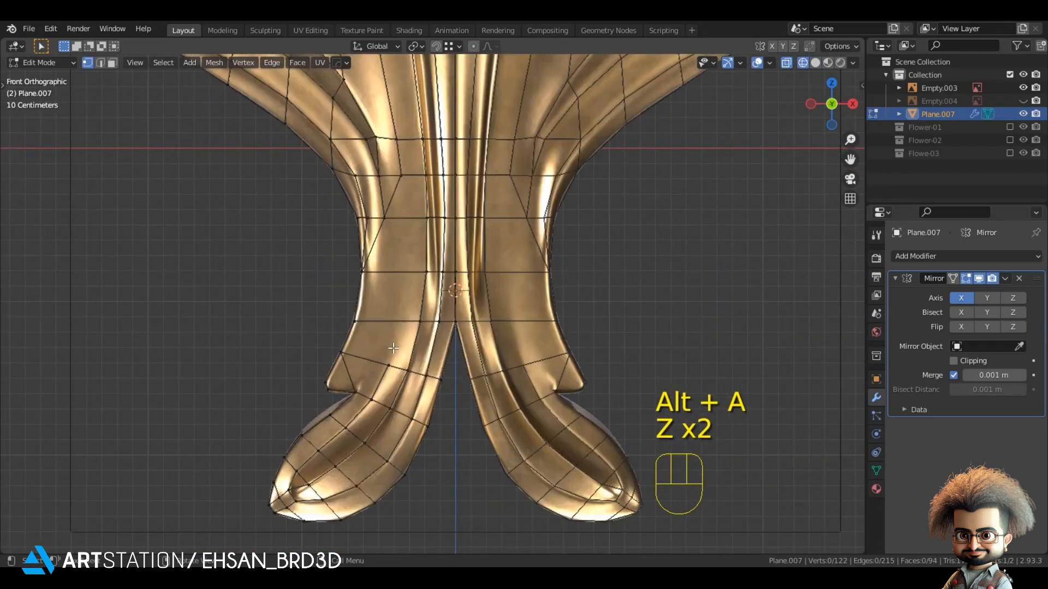
scroll(393, 371, "up", 4)
left_click(341, 431)
left_click(408, 341, "shift")
scroll(361, 349, "down", 4)
key("j")
- Bevel the crease edge path that runs from the foot's notch around the toe and up to the stem's split
left_click(212, 336)
middle_click_drag(297, 279, 334, 150, "shift")
scroll(372, 278, "up", 4)
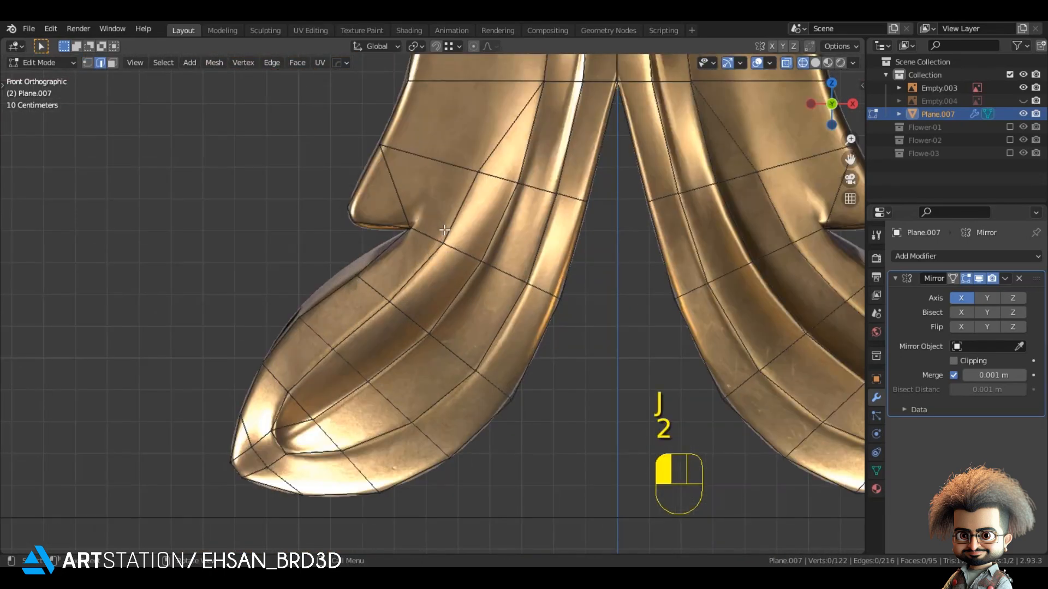
left_click(293, 446, "ctrl")
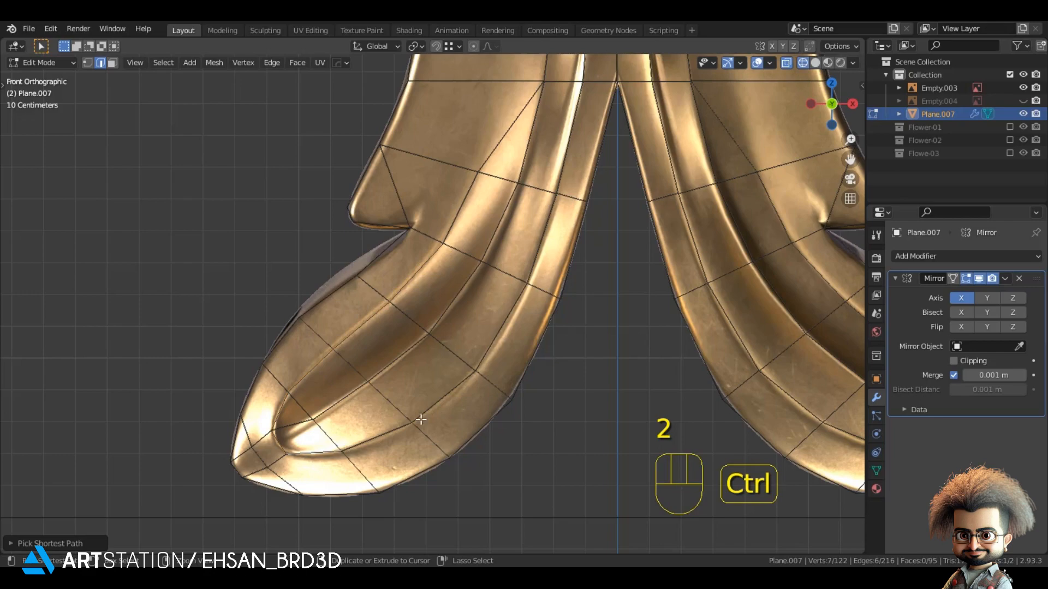
left_click(536, 252, "ctrl")
middle_click_drag(587, 198, 565, 381, "shift")
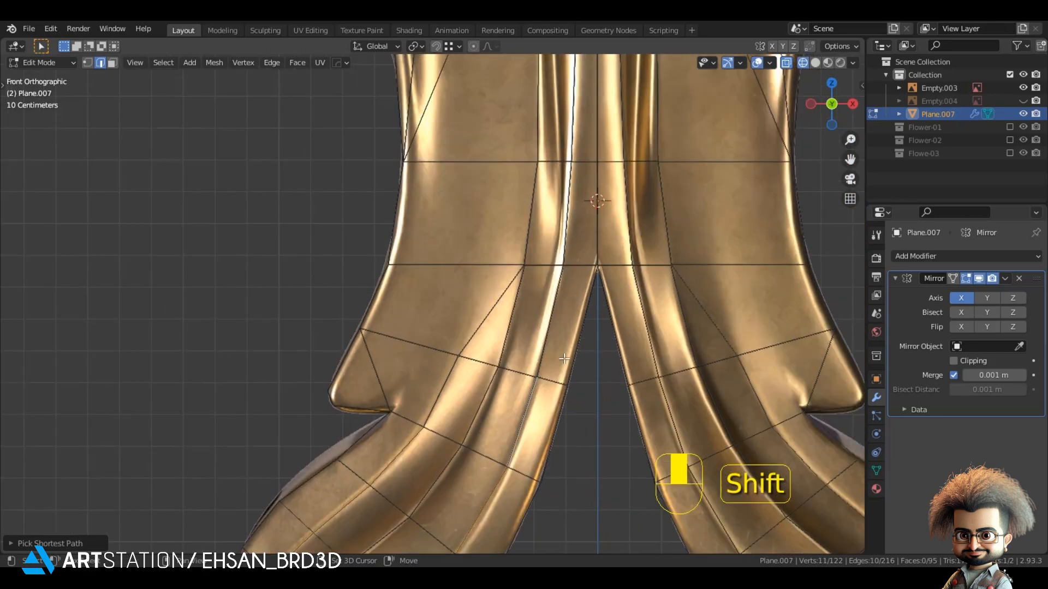
left_click(567, 216, "ctrl")
middle_click_drag(594, 185, 593, 344, "shift")
scroll(589, 345, "down", 1)
left_click(546, 353, "shift")
middle_click_drag(543, 238, 495, 377, "shift")
middle_click_drag(496, 525, 538, 362, "shift")
scroll(537, 361, "up", 4)
key("ctrl+b")
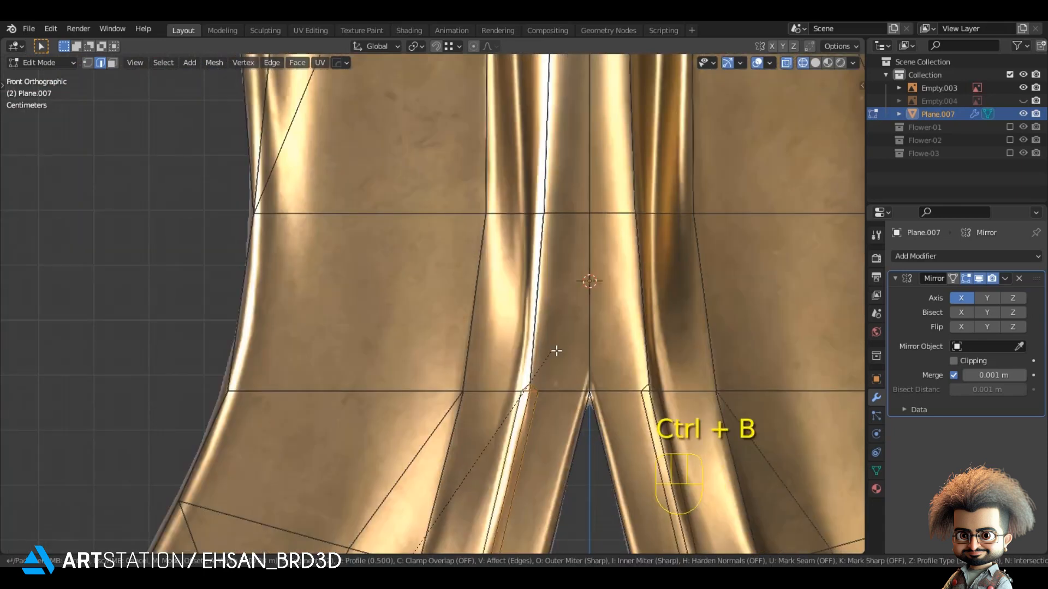
left_click(551, 348)
- Merge the bevel's upper end vertex into the stem crease vertex above it, and check the result in solid shading
key("1")
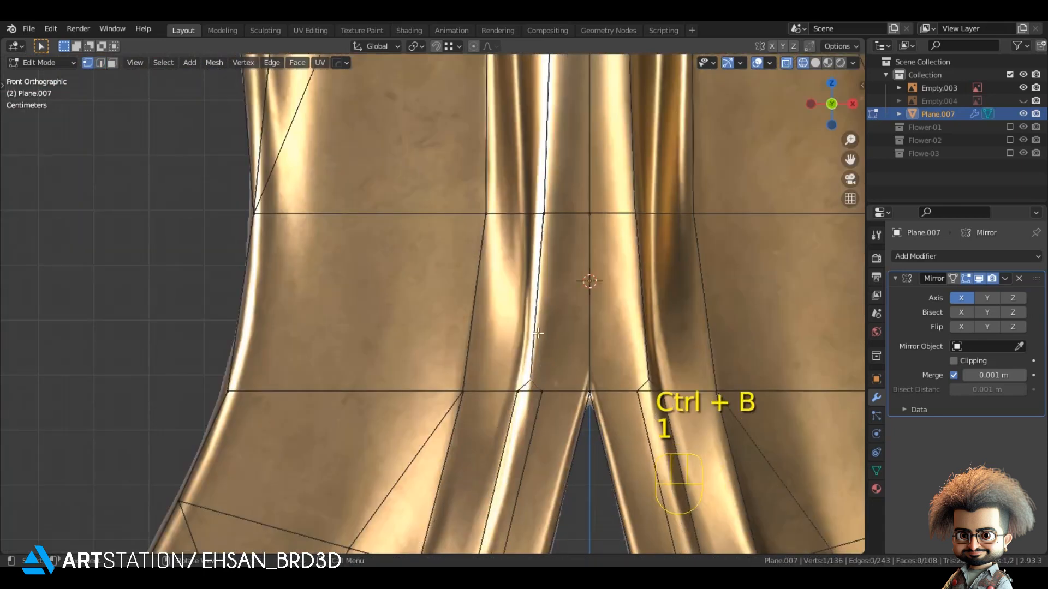
left_click(539, 224, "shift")
key("m")
left_click(539, 224)
key("z")
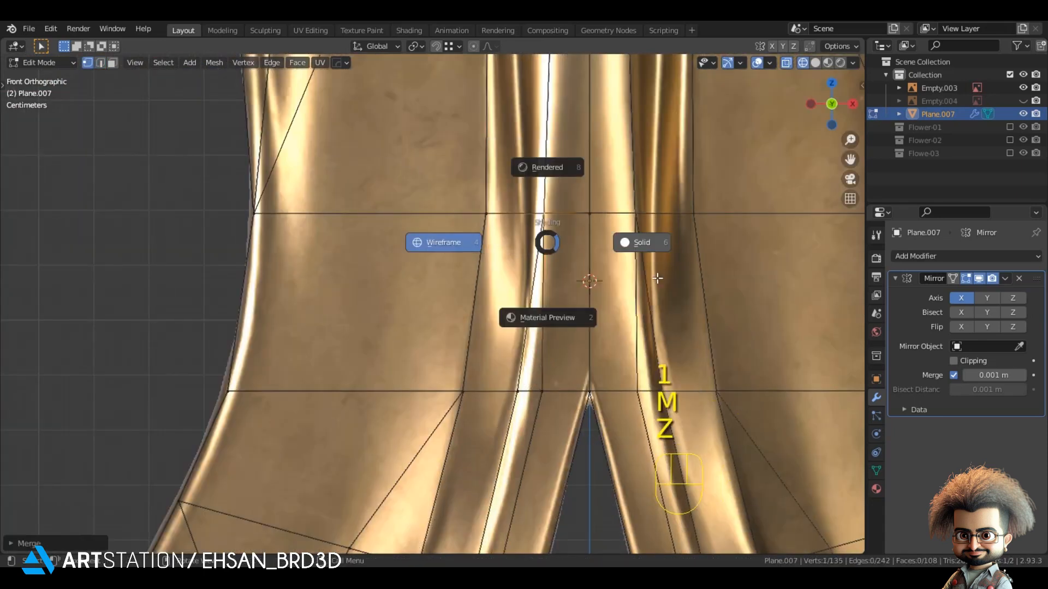
left_click(622, 242)
scroll(488, 410, "down", 4)
key("2")
scroll(487, 411, "down", 1)
- In wireframe shading, merge the bevel's other end vertex near the foot's notch into the crease vertex above it
key("z")
left_click(293, 385)
middle_click_drag(328, 431, 364, 329, "shift")
scroll(392, 339, "up", 2)
key("1")
left_click(413, 352)
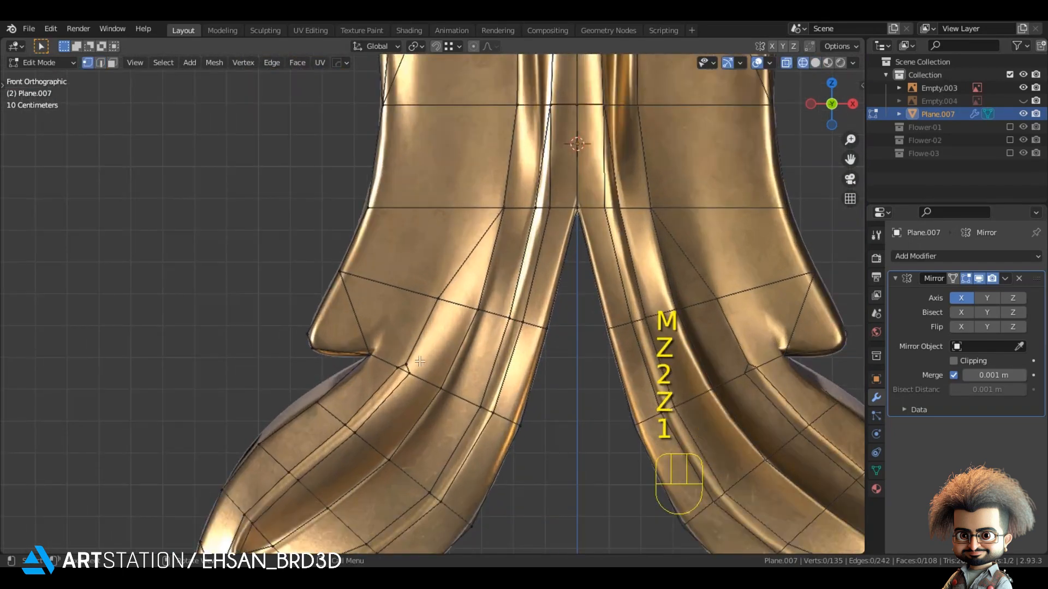
left_click(433, 311, "shift")
key("m")
left_click(440, 313)
- Move the edge path along the foot's bevelled crease about -0.04 m along the global Y axis
key("2")
scroll(432, 311, "down", 1)
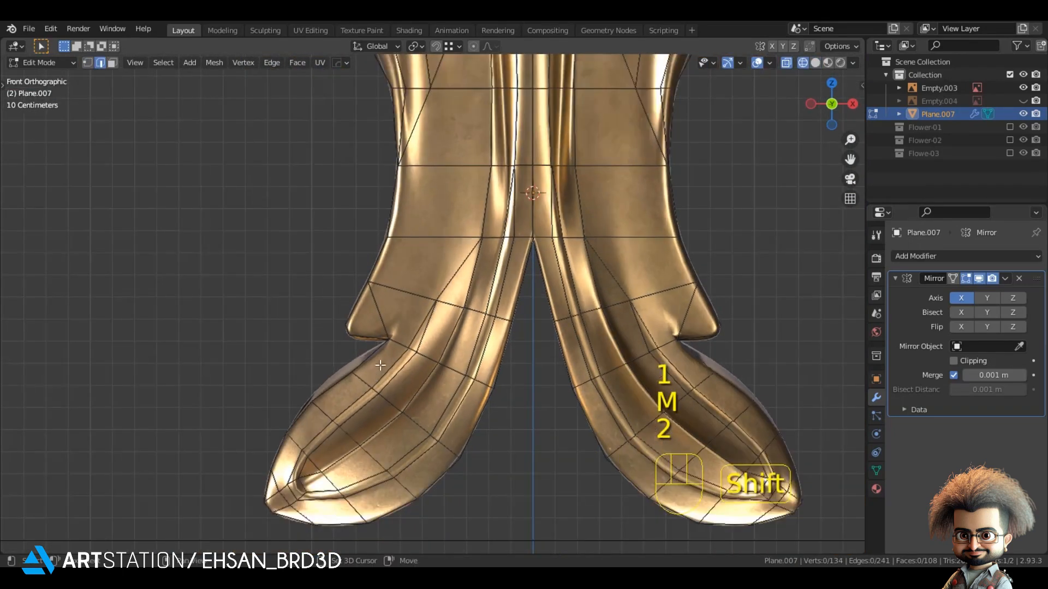
middle_click_drag(433, 311, 420, 293, "shift")
scroll(420, 293, "up", 2)
left_click(299, 418, "ctrl")
middle_click_drag(299, 417, 325, 383, "shift")
left_click(345, 395, "ctrl")
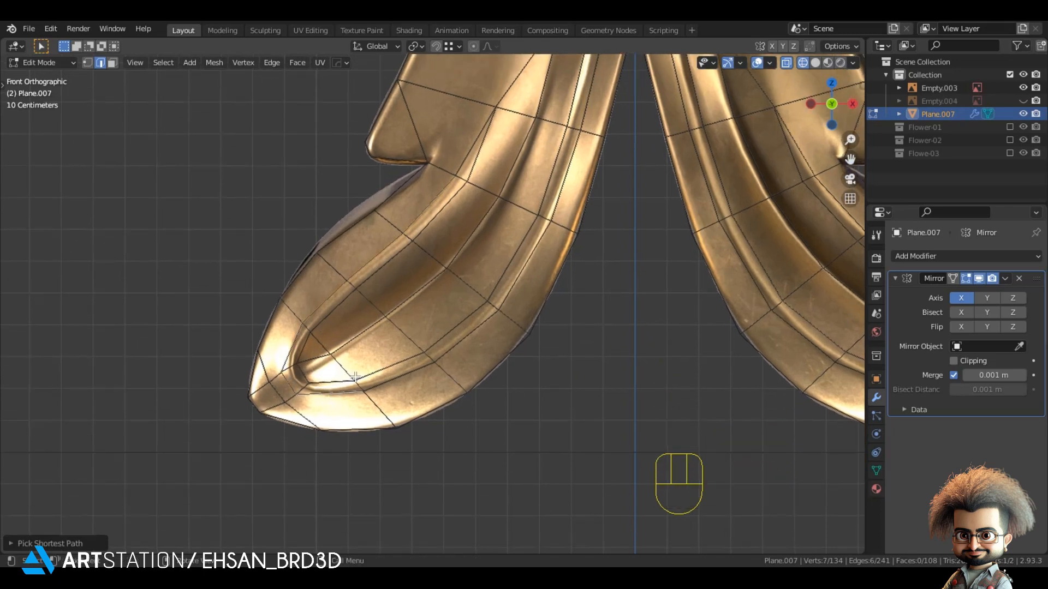
left_click(513, 288, "ctrl")
middle_click_drag(513, 287, 459, 494, "shift")
left_click(552, 240, "ctrl")
key("z")
scroll(509, 285, "down", 2)
middle_click_drag(509, 285, 542, 346)
key("g")
key("y")
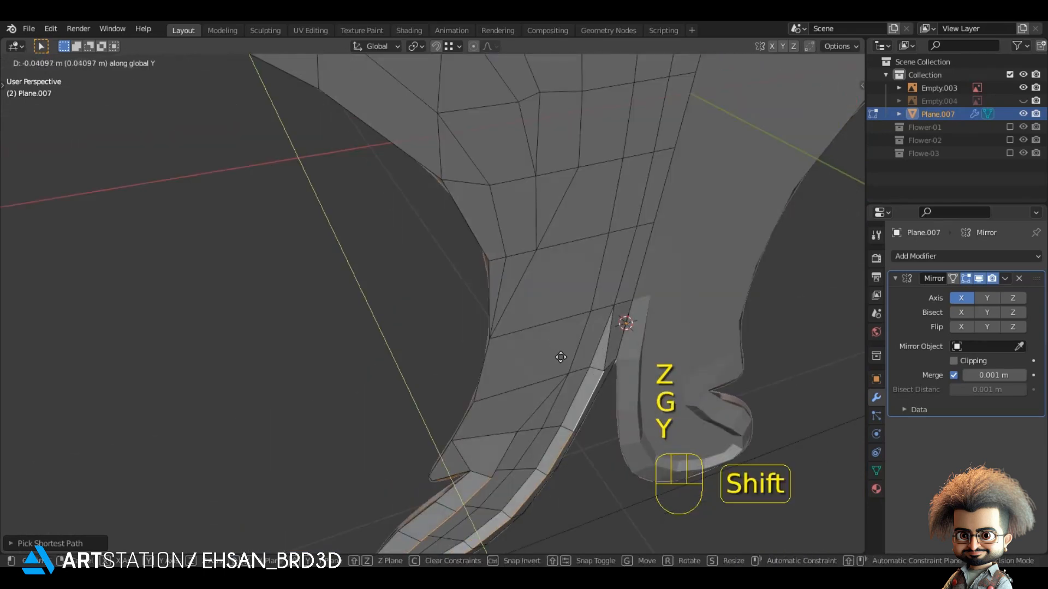
left_click(557, 349)
- Add a level 2 Subdivision modifier to the ornament, clear the selection, and return to Edit Mode in front view
key("Tab")
key("ctrl+2")
scroll(506, 234, "down", 3)
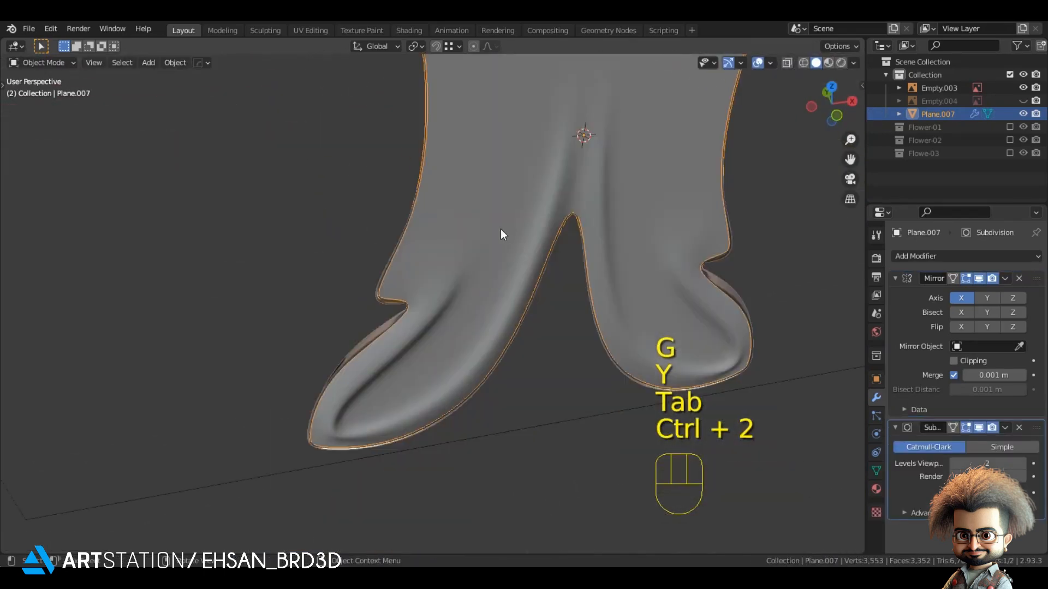
key("alt+a")
key("KP_1")
key("Tab")
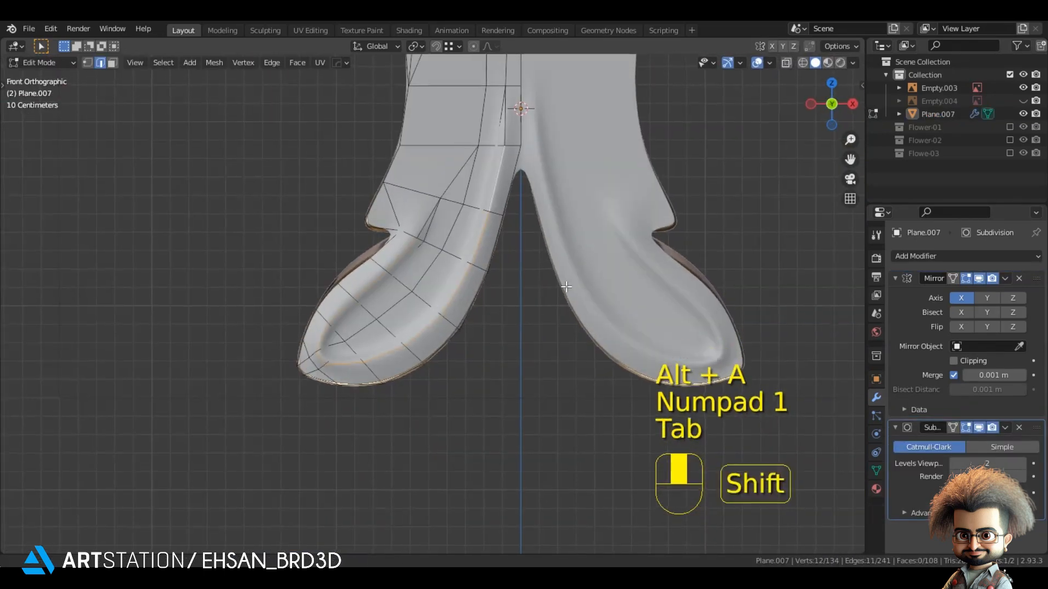
- Adjust the short edge at the foot's toe along the Y axis, and turn off the subdivision display in Edit Mode
middle_click_drag(550, 297, 660, 260, "shift")
scroll(425, 322, "up", 3)
left_click(436, 341)
middle_click_drag(437, 341, 489, 356)
key("g")
key("y")
left_click(971, 447)
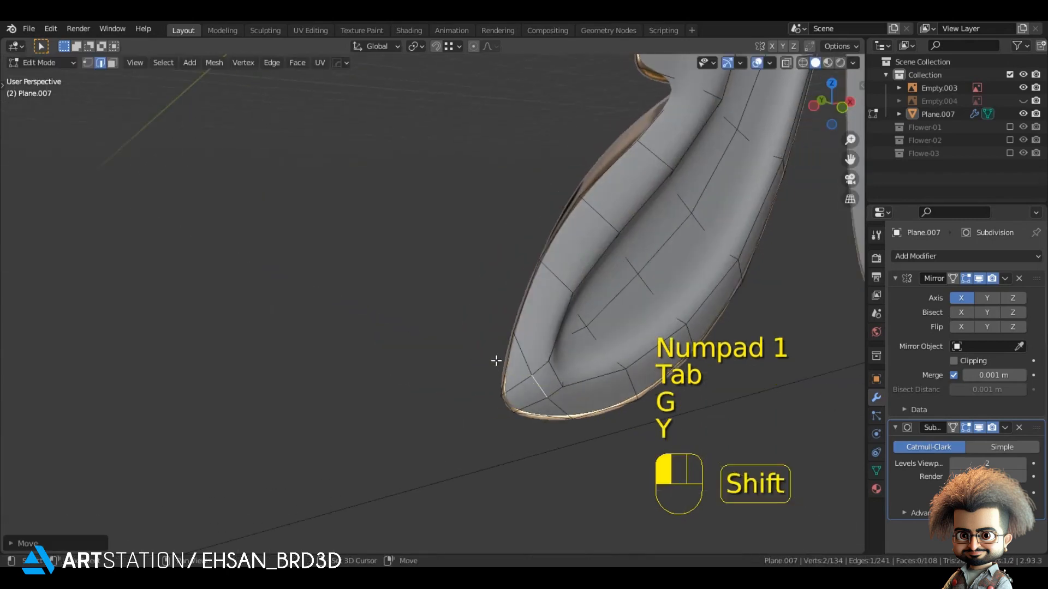
key("g")
key("y")
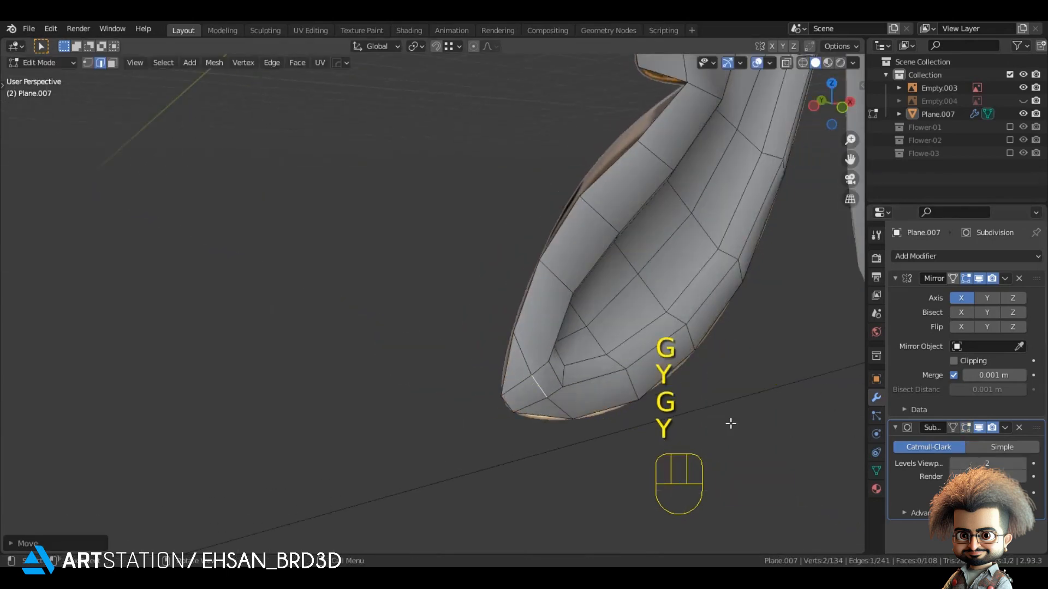
- Compare the smoothed foot with the reference image from the front in wireframe and solid shading
key("KP_1")
key("Tab")
key("z")
middle_click_drag(546, 333, 469, 381, "shift")
scroll(473, 381, "up", 1)
key("z")
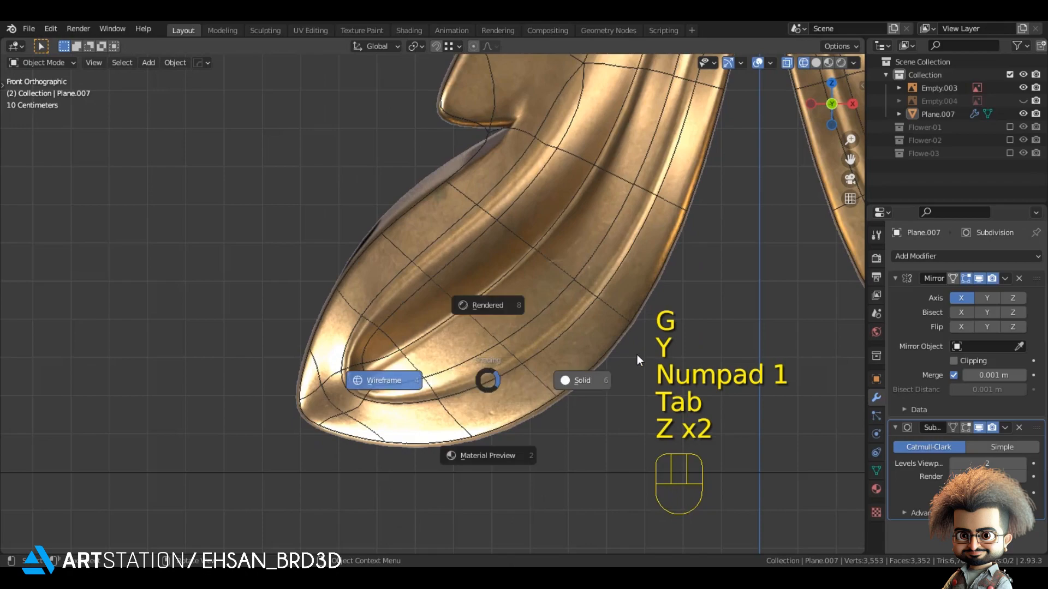
scroll(436, 328, "down", 2)
- Move the edge path along the foot's central groove in depth along the Y axis
key("Tab")
key("z")
middle_click_drag(562, 163, 470, 370, "shift")
left_click(470, 370, "ctrl")
scroll(470, 370, "down", 4)
mouse_move(453, 164)
middle_mouse_down("shift")
mouse_move(441, 143)
mouse_move(438, 161)
middle_mouse_up("shift")
middle_click_drag(476, 323, 500, 139, "shift")
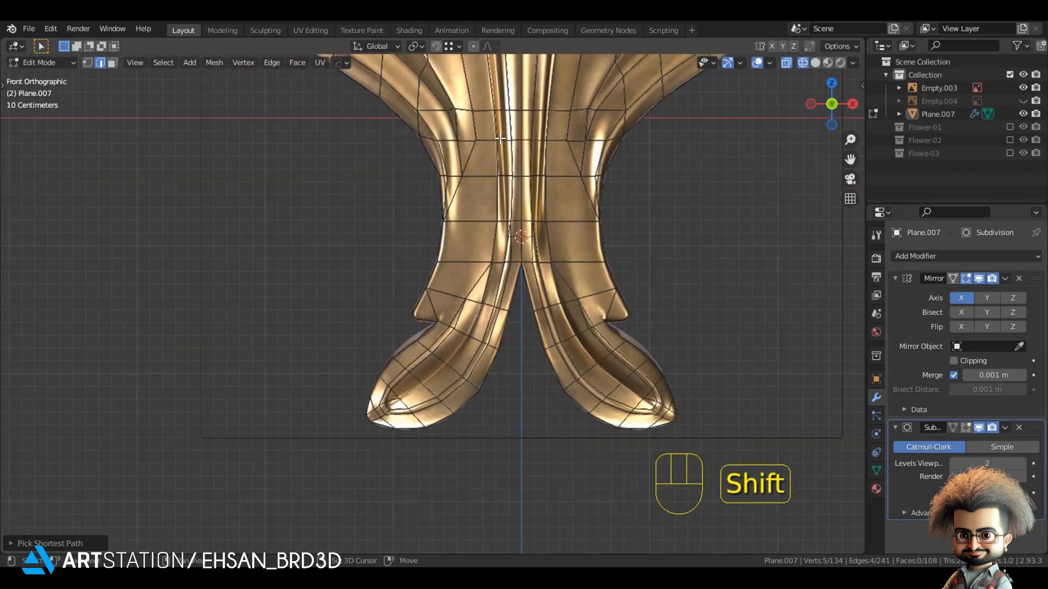
middle_click_drag(458, 315, 470, 243, "shift")
scroll(480, 272, "up", 3)
key("z")
mouse_move(573, 249)
middle_mouse_down("shift")
mouse_move(569, 352)
mouse_move(487, 395)
mouse_move(552, 357)
middle_mouse_up("shift")
key("z")
key("z")
key("g")
key("y")
left_click(530, 388)
- Bevel the foot's central groove path and merge its upper end into the stem vertex at the split level
key("ctrl+b")
left_click(457, 329)
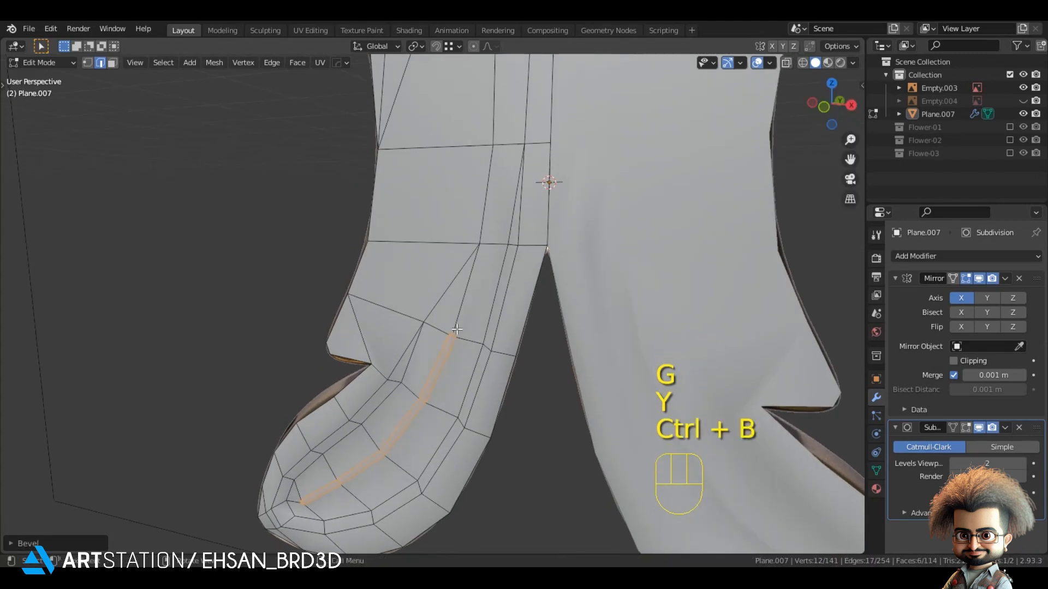
key("1")
left_click(457, 330)
left_click(479, 244, "shift")
middle_click_drag(481, 288, 507, 279)
key("m")
left_click(505, 280)
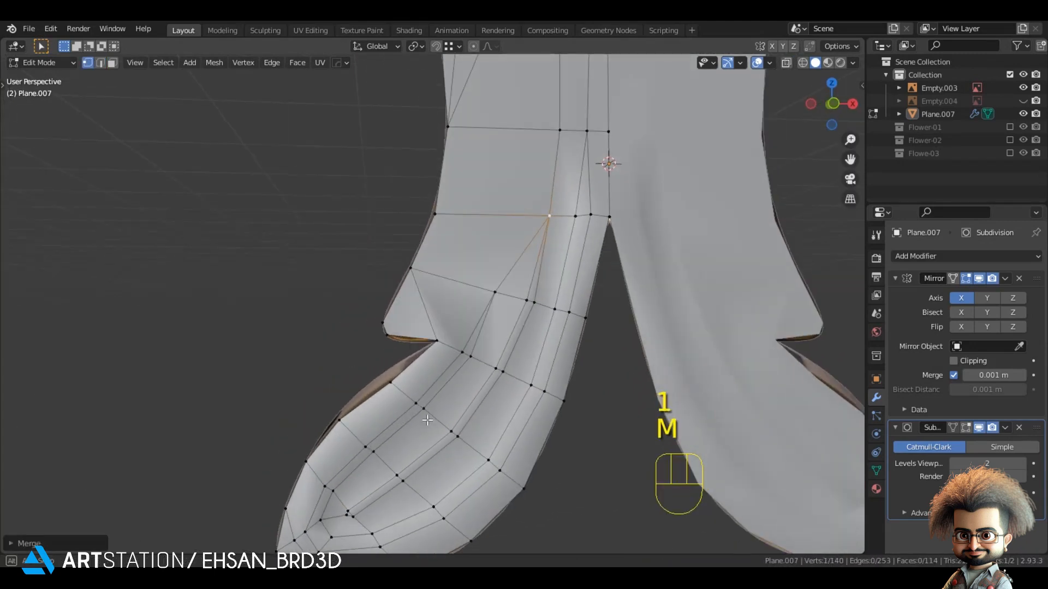
- Merge the groove bevel's lower end near the toe and adjust the merged vertex along the Y axis
middle_click_drag(427, 420, 362, 417)
left_click(366, 448)
key("m")
left_click(327, 464)
key("g")
key("y")
left_click(370, 416)
key("Tab")
key("KP_1")
key("alt+a")
key("Tab")
- Select the edge path from the upper panel's top edge down its side and along the stem crease
key("z")
left_click(426, 377)
middle_click_drag(425, 377, 437, 491, "shift")
middle_click_drag(447, 262, 452, 273, "shift")
scroll(451, 269, "up", 3)
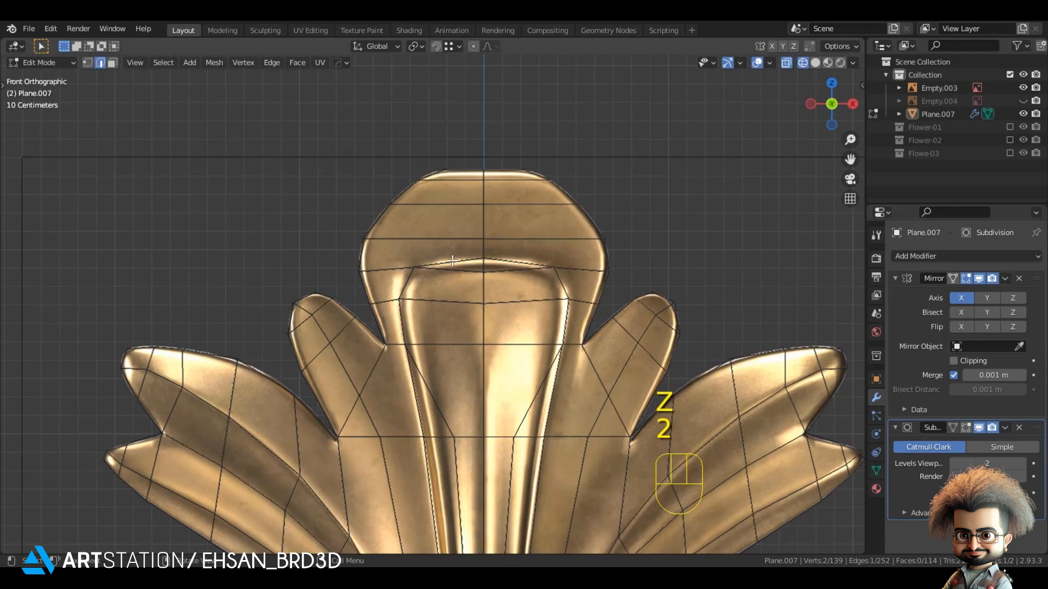
mouse_move(434, 452)
middle_mouse_down("shift")
mouse_move(435, 344)
mouse_move(377, 207)
middle_mouse_up("shift")
left_click(436, 345, "ctrl")
scroll(410, 309, "up", 2)
left_click(410, 348, "ctrl")
scroll(375, 258, "up", 2)
key("z")
middle_click_drag(384, 254, 431, 327, "shift")
scroll(460, 343, "up", 2)
key("ctrl+b")
left_click(503, 404)
key("1")
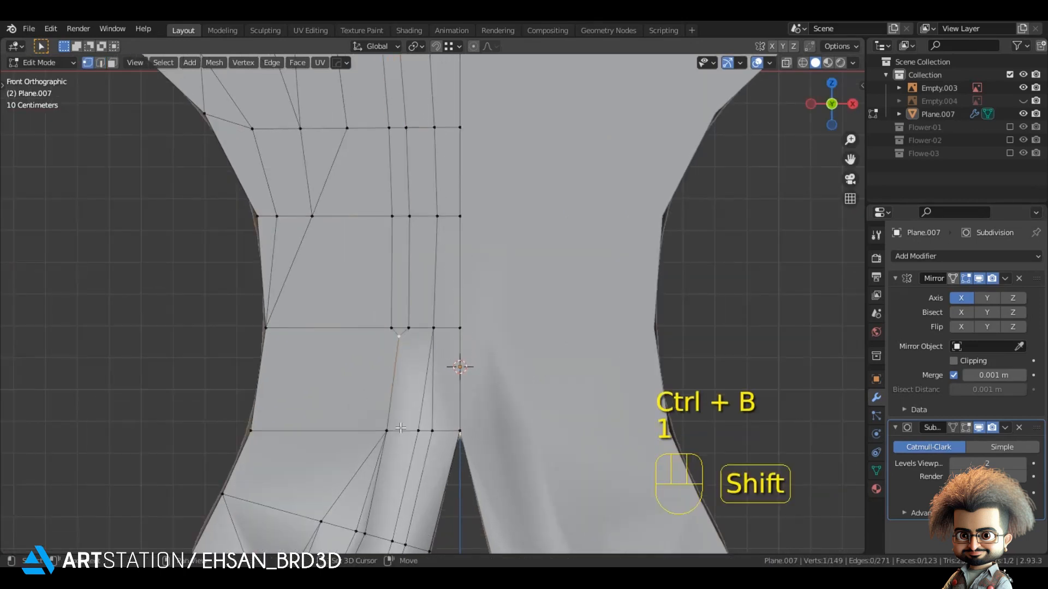
key("ctrl+z")
key("ctrl+z")
key("ctrl+z")
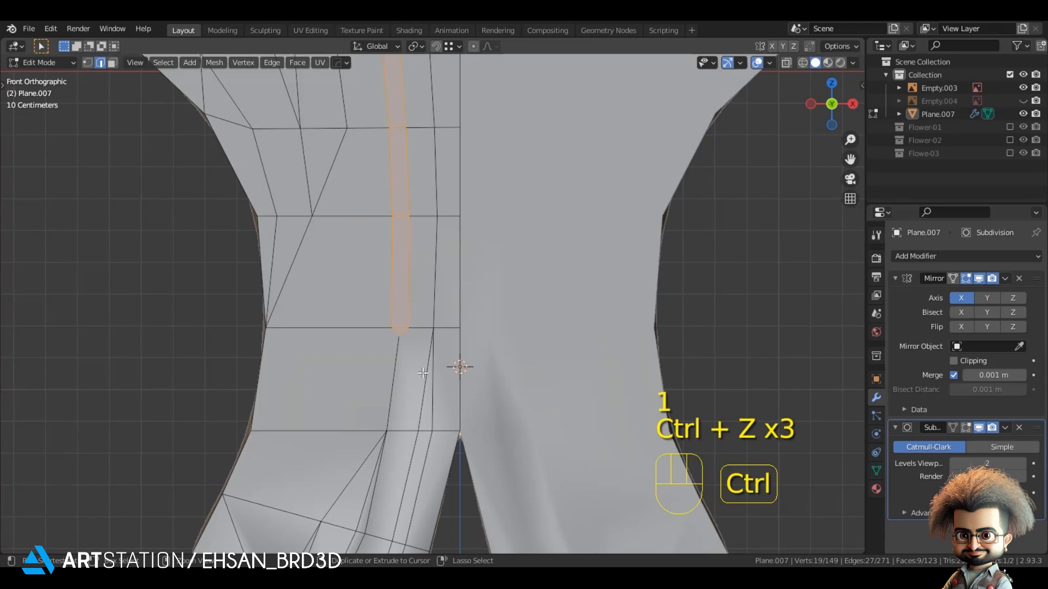
key("ctrl+z")
- Bevel the selected panel and stem crease path narrowly, and merge its lower end into the vertex at the split level
key("ctrl+b")
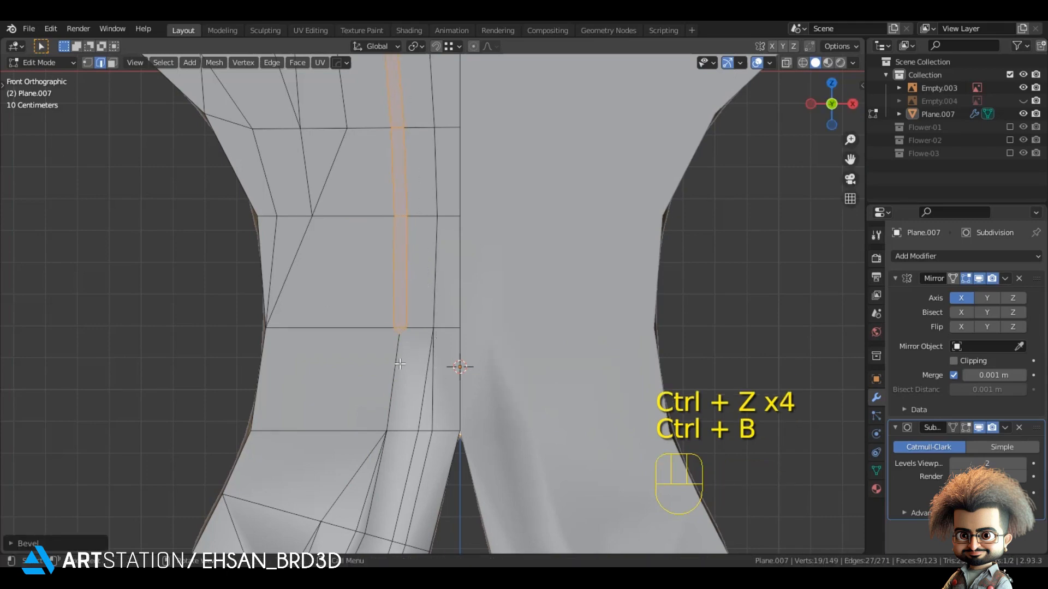
right_click(384, 437)
key("1")
left_click(384, 436, "shift")
key("m")
left_click(382, 440)
- Select the edge path along the stem's inner groove beside the centre line and move it along the Y axis
key("z")
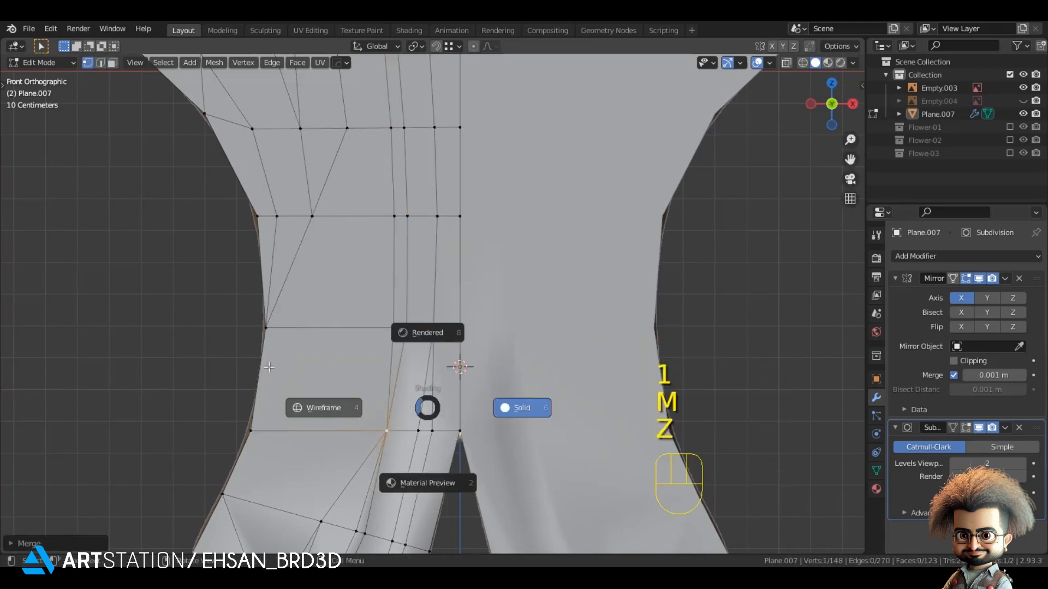
left_click(428, 481)
key("2")
left_click(417, 272)
scroll(417, 267, "down", 3)
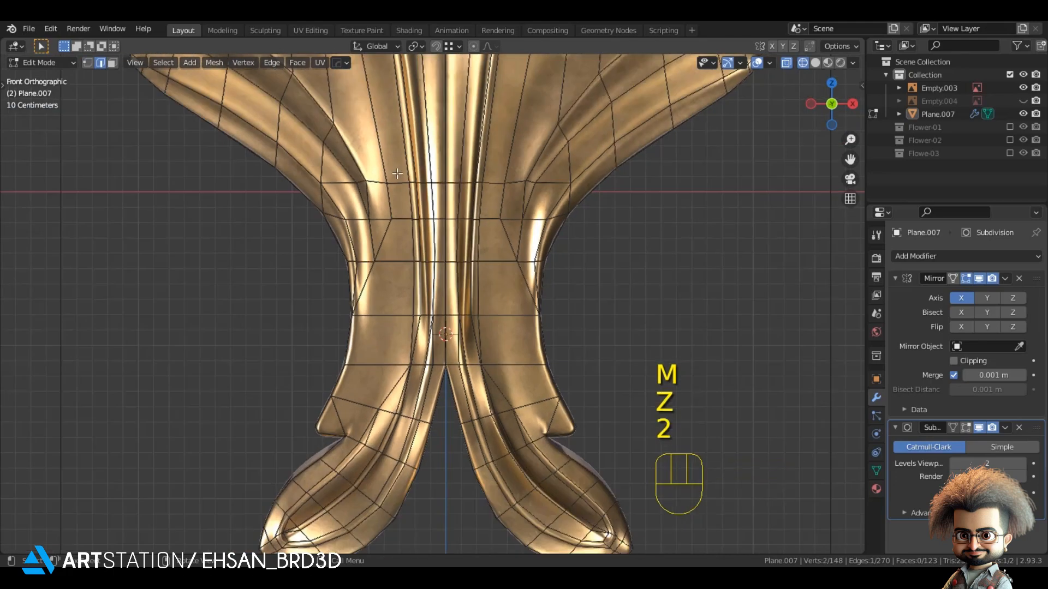
middle_click_drag(417, 267, 415, 370, "shift")
middle_click_drag(408, 414, 415, 551, "shift")
left_click(401, 250, "ctrl")
left_click(432, 224, "ctrl")
key("z")
mouse_move(536, 225)
middle_mouse_down()
mouse_move(491, 305)
mouse_move(502, 346)
mouse_move(405, 297)
mouse_move(426, 257)
mouse_move(409, 276)
middle_mouse_up()
key("g")
key("y")
key("Tab")
scroll(409, 276, "down", 3)
middle_click_drag(461, 335, 421, 257)
- Reposition the centre-line vertices around the fold of the top lobe
key("Tab")
key("1")
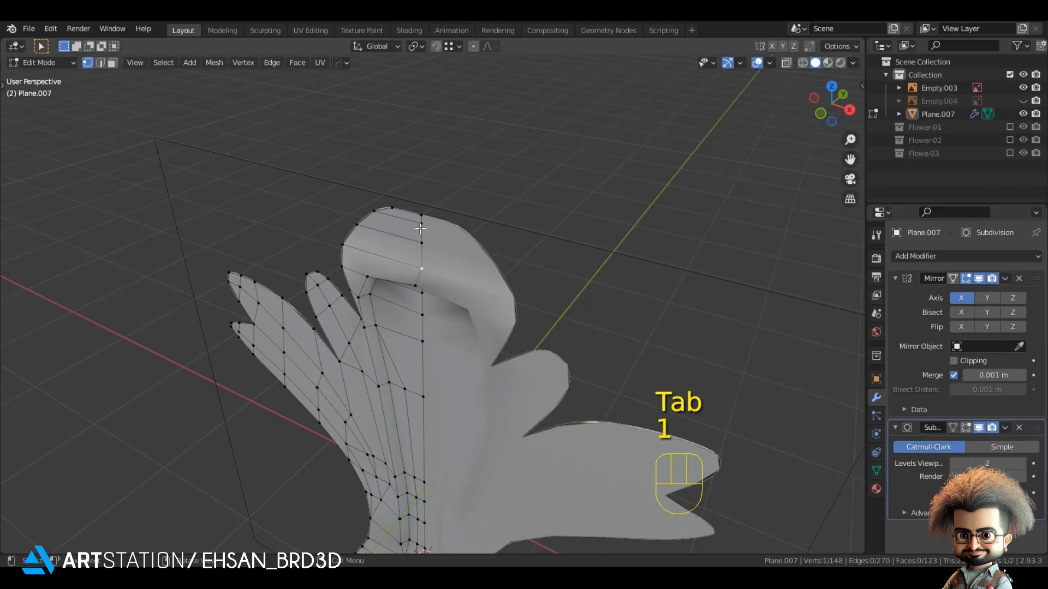
key("KP_Decimal")
key("g")
left_click(435, 316)
middle_click_drag(428, 311, 380, 235)
key("g")
left_click(386, 239)
- Shift the top lobe's upper centre-line vertices one after another along the Y axis to shape its side profile
left_click(411, 298)
key("g")
key("y")
left_click(421, 300)
middle_click_drag(422, 301, 408, 284)
key("g")
key("y")
left_click(371, 294)
key("Tab")
key("Tab")
key("g")
key("y")
left_click(351, 327)
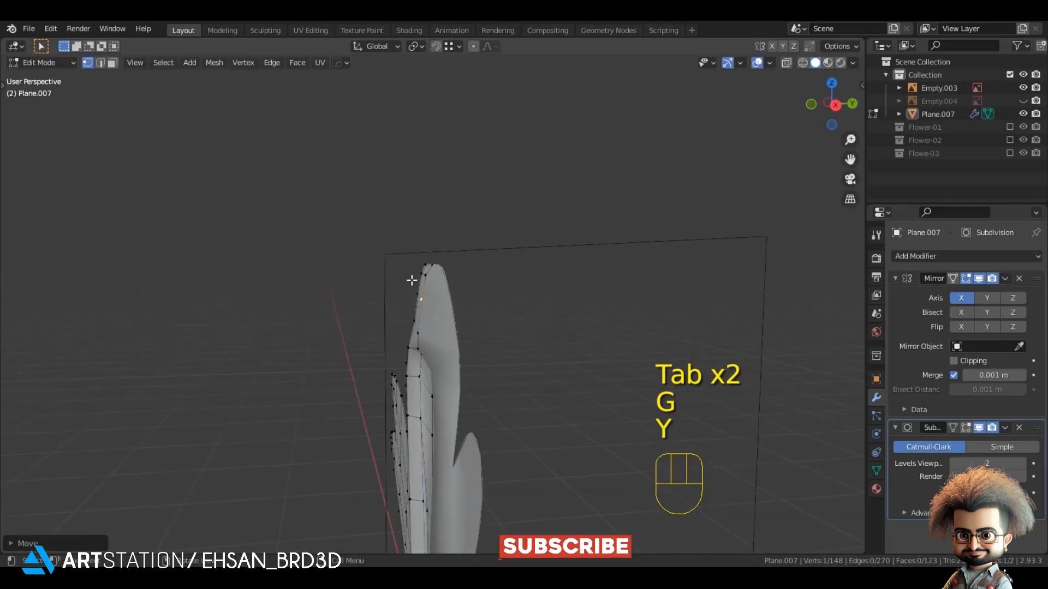
key("g")
key("y")
left_click(431, 277)
key("Tab")
- Move the reference image along the Y axis to 2.4371 m and return to the front view
middle_click_drag(453, 349, 583, 368)
key("alt+a")
scroll(518, 311, "down", 2)
left_click(517, 314)
middle_click_drag(516, 315, 519, 316)
key("g")
key("y")
left_click(519, 319)
key("alt+a")
key("KP_1")
middle_click_drag(299, 365, 376, 360, "shift")
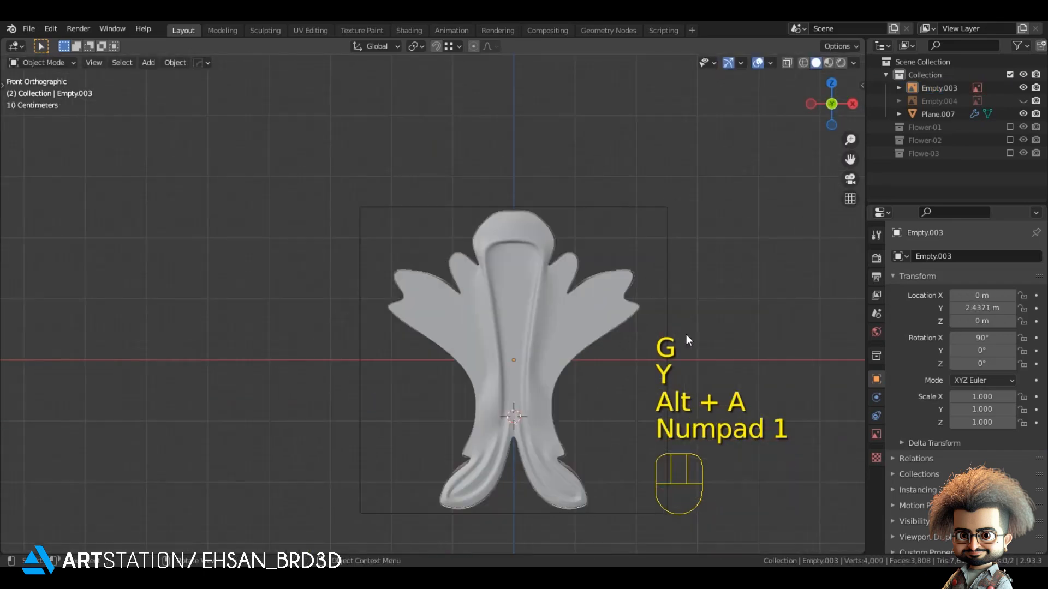
- Reopen the leaf mesh for editing and select the edge path running down the stem beside the centre line
scroll(686, 335, "up", 5)
key("Tab")
key("z")
middle_click_drag(628, 294, 378, 365, "shift")
key("z")
left_click(407, 358)
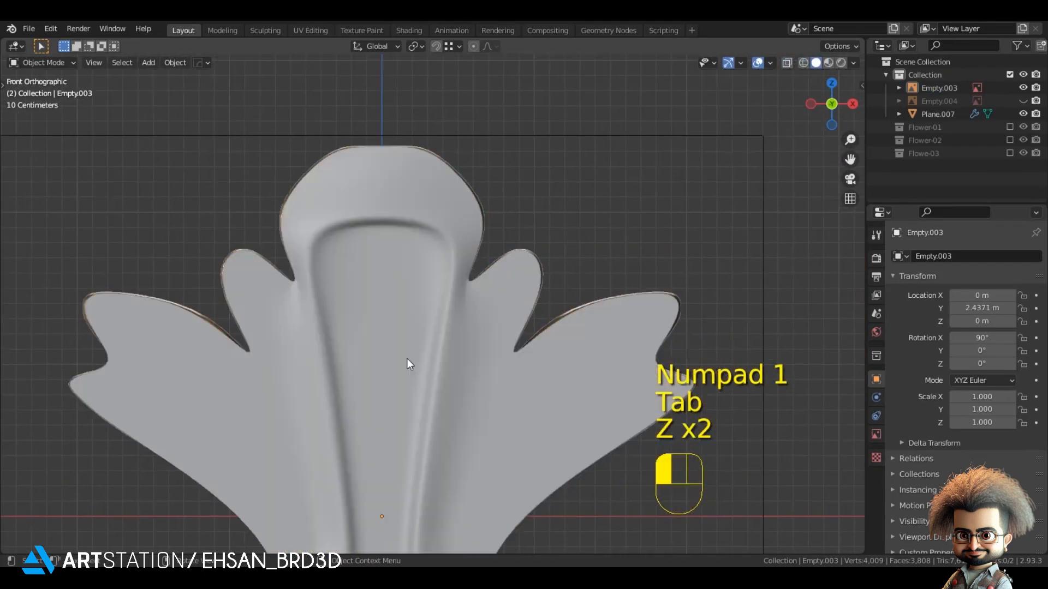
key("Tab")
scroll(303, 340, "up", 2)
key("z")
key("2")
scroll(389, 375, "down", 4)
middle_click_drag(387, 518, 382, 356, "shift")
scroll(382, 356, "up", 2)
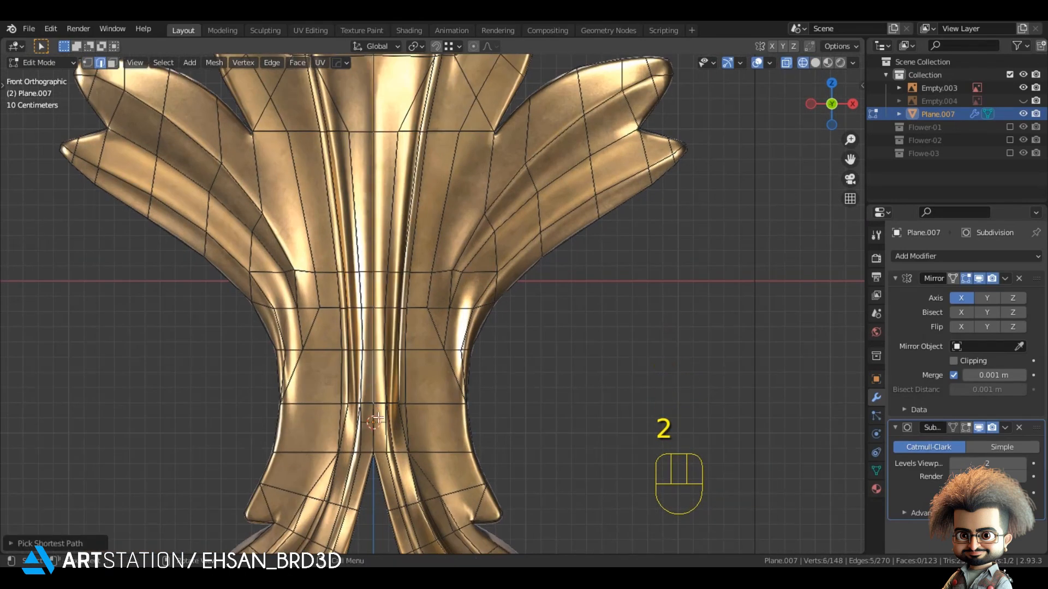
- Move the selected stem edge path along the Y axis
scroll(423, 417, "down", 2)
key("z")
left_click(458, 398)
mouse_move(390, 352)
middle_mouse_down("shift")
mouse_move(404, 382)
mouse_move(424, 391)
mouse_move(343, 332)
mouse_move(388, 381)
middle_mouse_up("shift")
key("g")
key("y")
left_click(398, 378)
- Shift the upper two vertices of the stem's inner edge line towards the centre line
key("1")
key("Tab")
scroll(368, 359, "down", 2)
key("Tab")
scroll(438, 310, "up", 2)
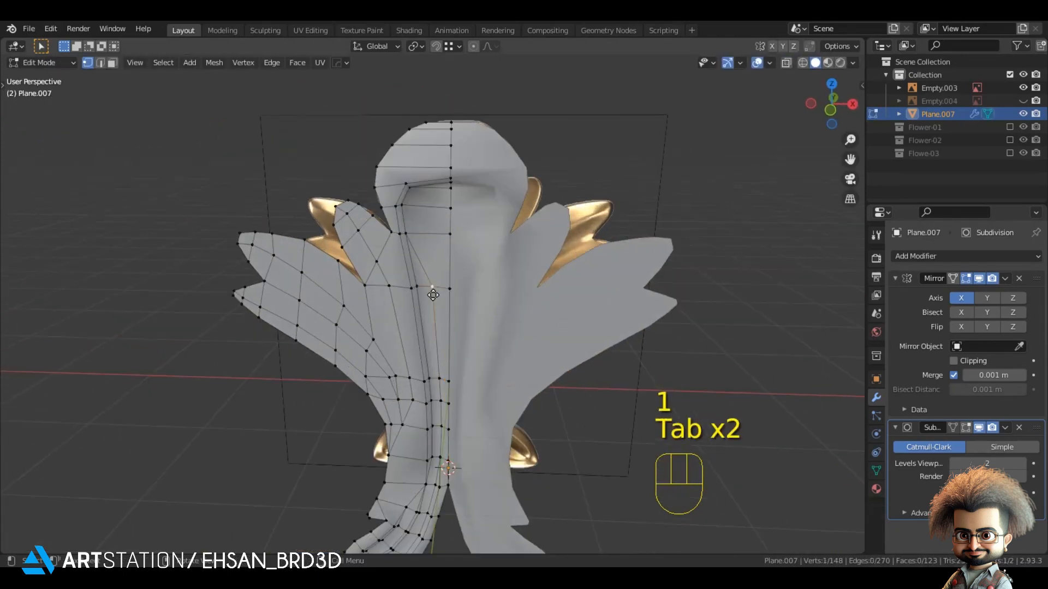
key("g")
key("g")
key("g")
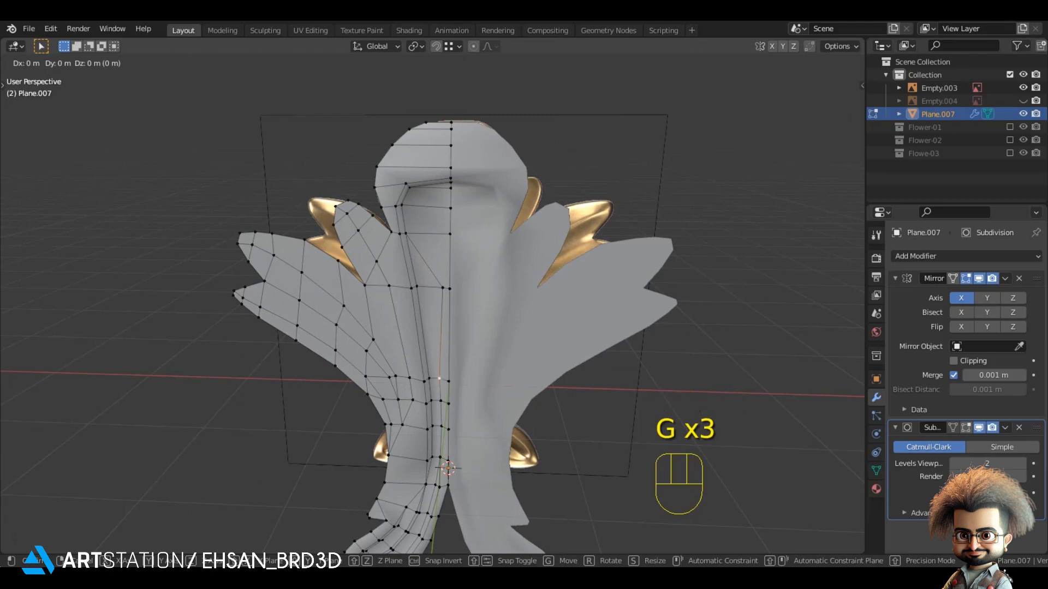
left_click(440, 379)
key("Tab")
middle_click_drag(449, 392, 472, 372)
scroll(473, 372, "down", 2)
- Connect the inner line's top vertex to the centre-line vertex above it and dissolve the redundant diagonal edge
key("alt+a")
key("Tab")
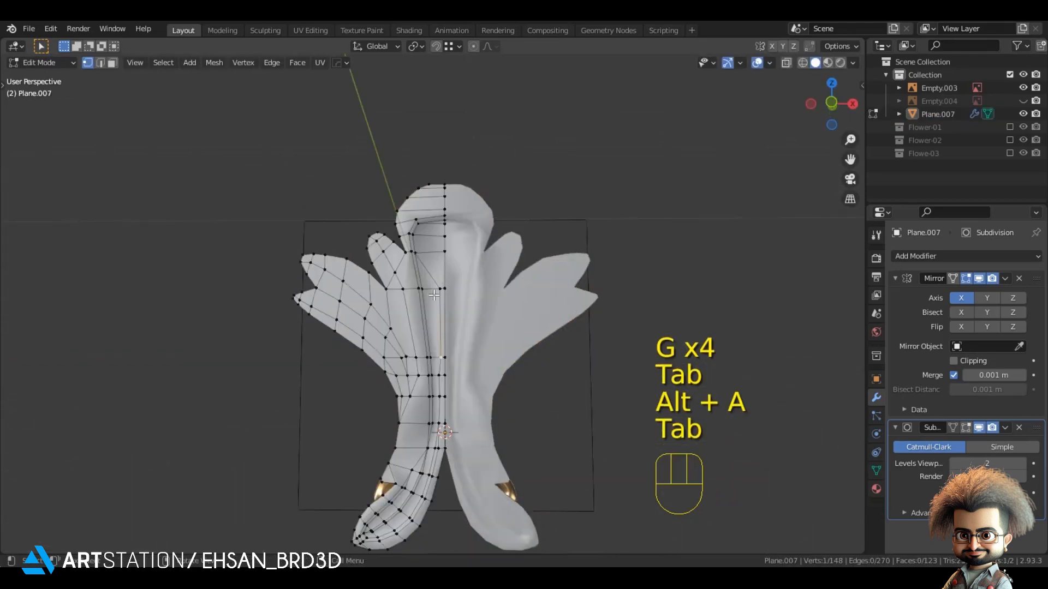
key("j")
middle_click_drag(444, 298, 437, 273)
scroll(437, 273, "up", 3)
key("2")
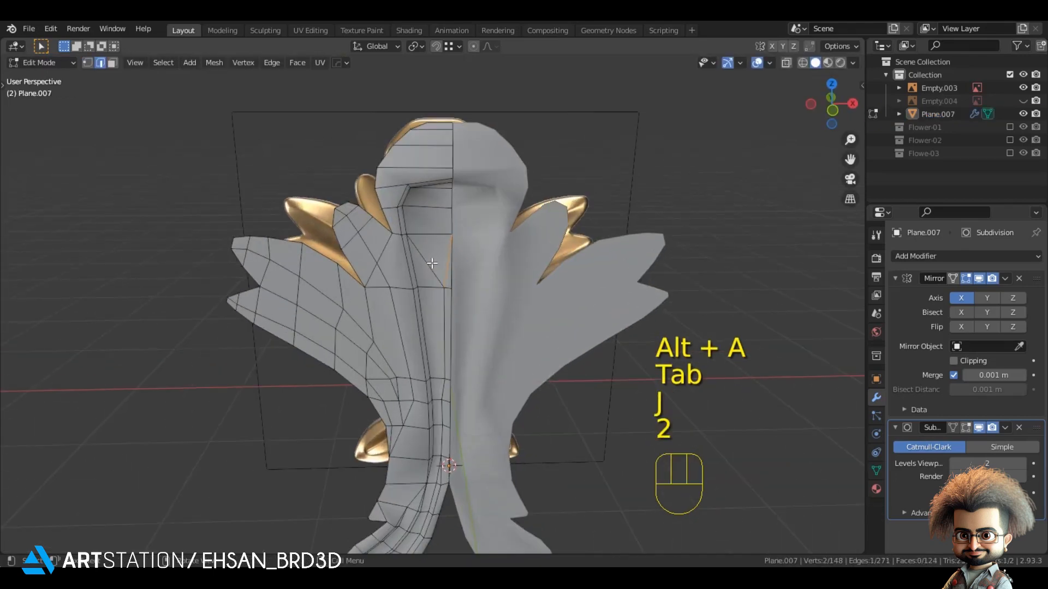
key("Tab")
scroll(460, 287, "down", 3)
key("alt+a")
key("KP_1")
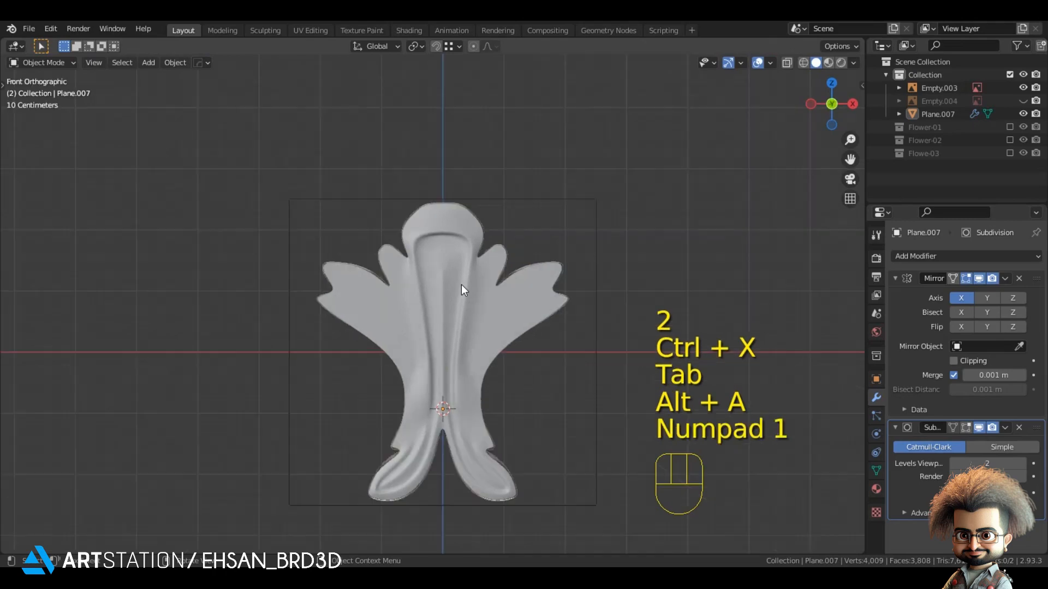
- Adjust the depth of the central panel's inner edges by moving them along the Y axis
key("Tab")
key("z")
middle_click_drag(458, 328, 497, 334, "shift")
key("z")
scroll(464, 284, "up", 4)
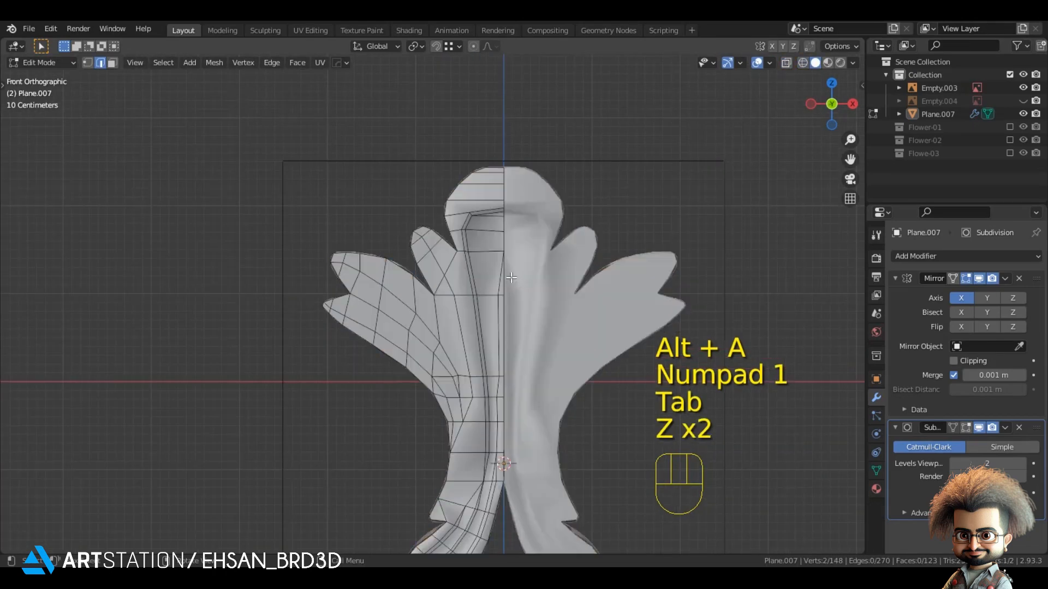
key("z")
mouse_move(480, 313)
middle_mouse_down()
mouse_move(473, 361)
mouse_move(437, 283)
mouse_move(403, 251)
middle_mouse_up()
key("g")
key("y")
left_click(483, 353)
key("Tab")
- Fine-tune the central panel's depth with a vertex move along the Y axis
key("KP_1")
key("Tab")
key("1")
key("g")
key("y")
key("Tab")
key("KP_1")
- Select the edge path along the large side leaf's upper ridge, from near its tip down towards the stem
key("Tab")
key("z")
middle_click_drag(229, 246, 259, 250, "shift")
scroll(259, 250, "up", 2)
key("2")
middle_click_drag(394, 300, 395, 338)
key("KP_1")
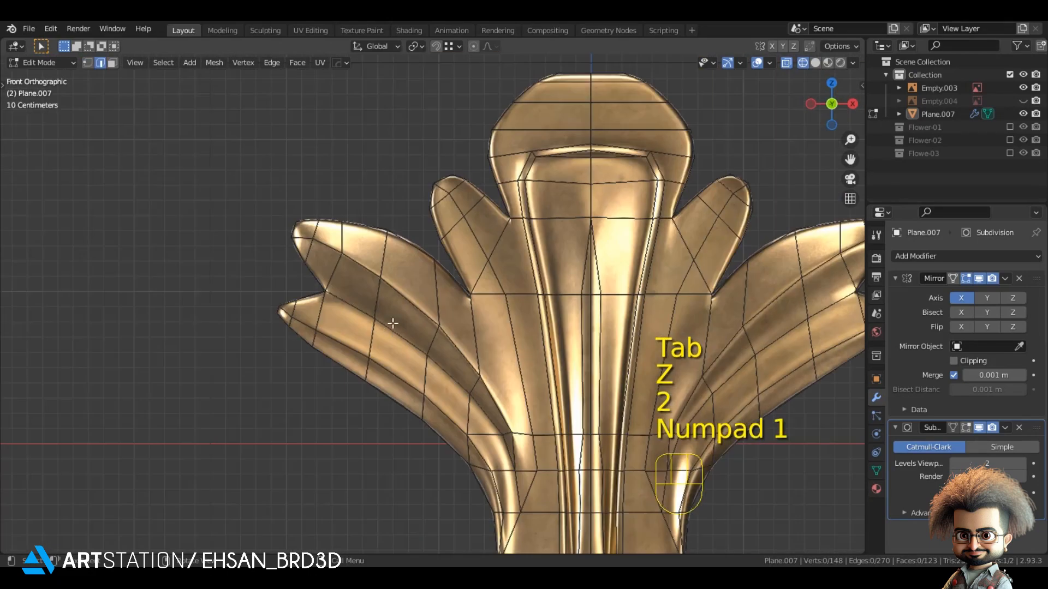
left_click(361, 258)
middle_click_drag(361, 258, 381, 329)
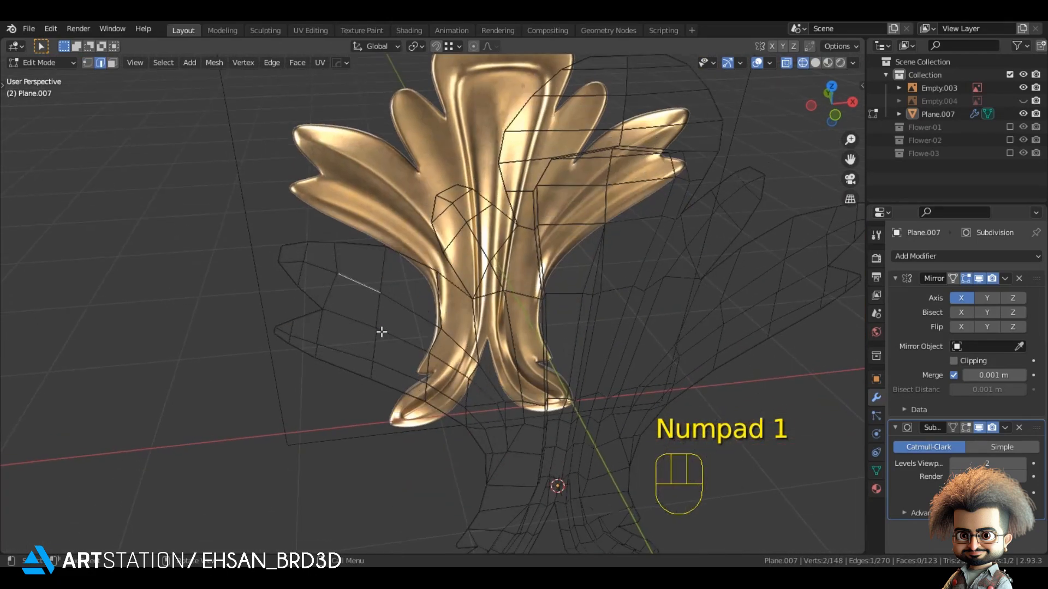
key("KP_1")
middle_click_drag(689, 360, 641, 334, "shift")
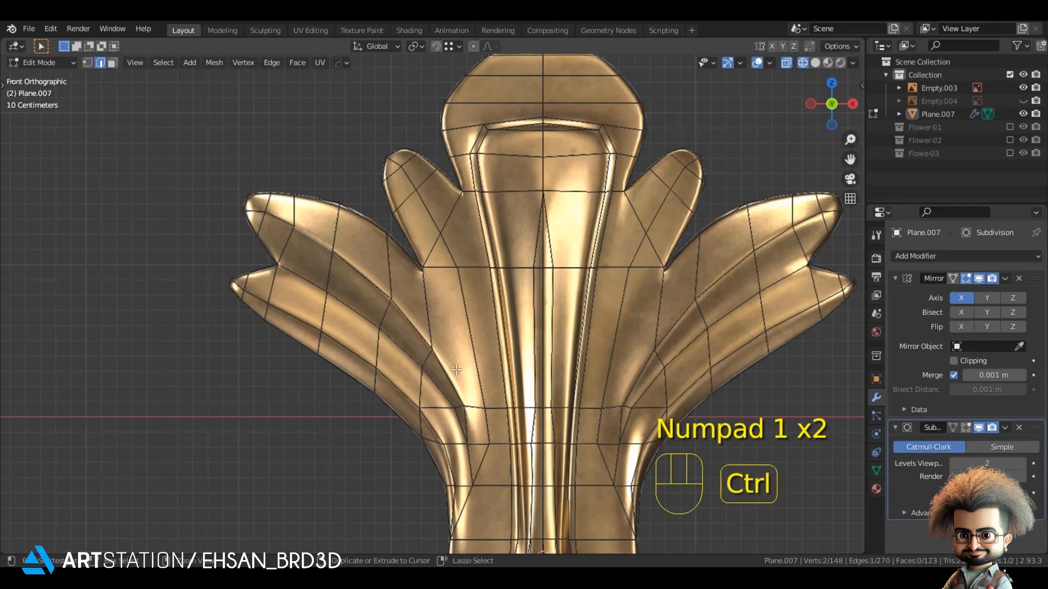
- Move the side leaf's ridge path along the Y axis and bevel it narrowly
key("z")
middle_click_drag(558, 372, 492, 382)
key("g")
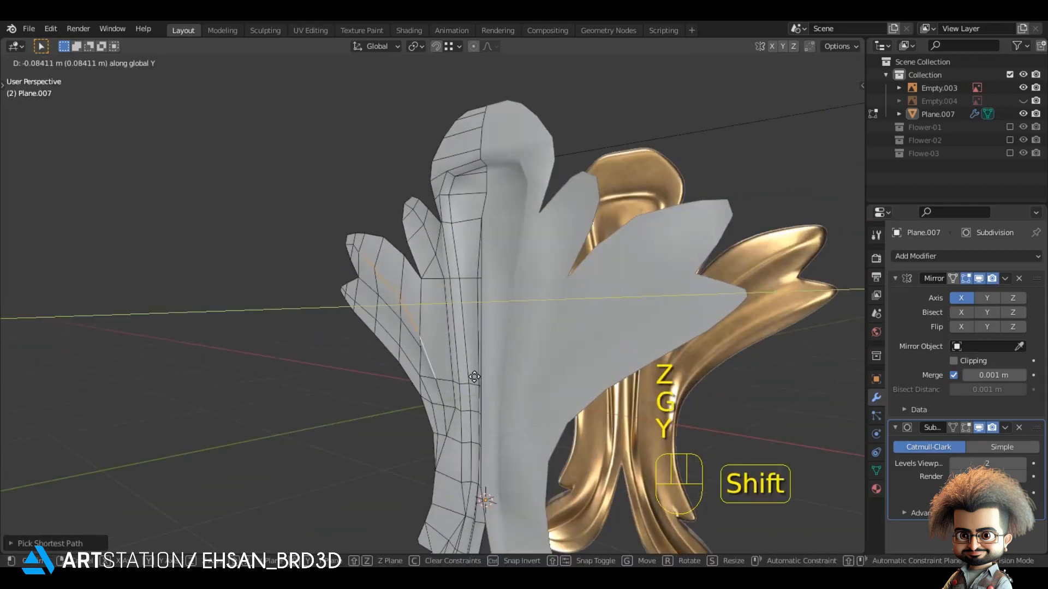
right_click(473, 377)
scroll(491, 376, "up", 4)
key("ctrl+b")
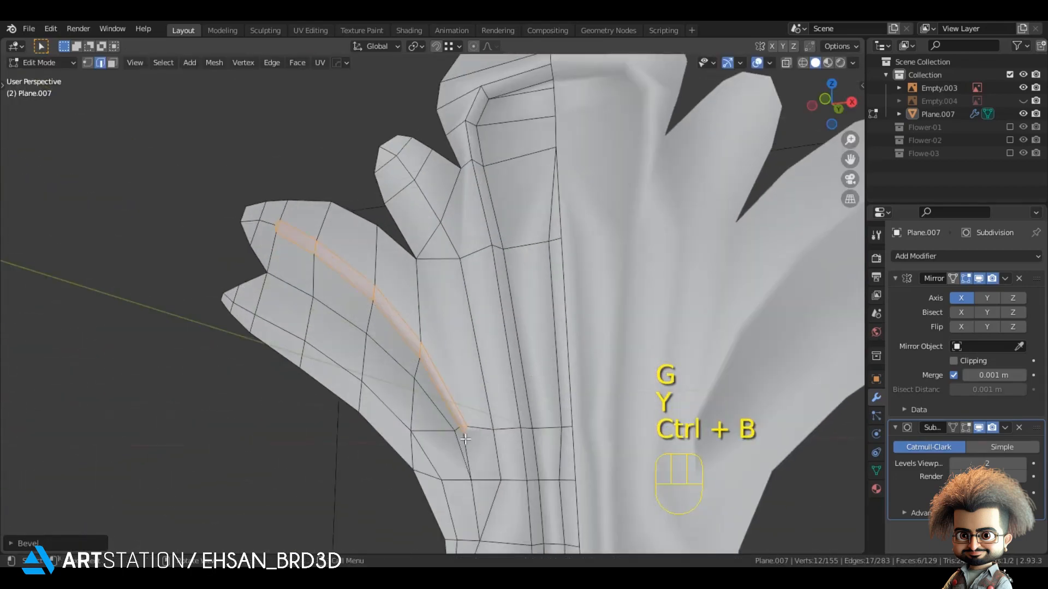
- Merge the ridge bevel's lower end into the crease vertex below it and adjust the depth there along the Y axis
key("1")
left_click(464, 435)
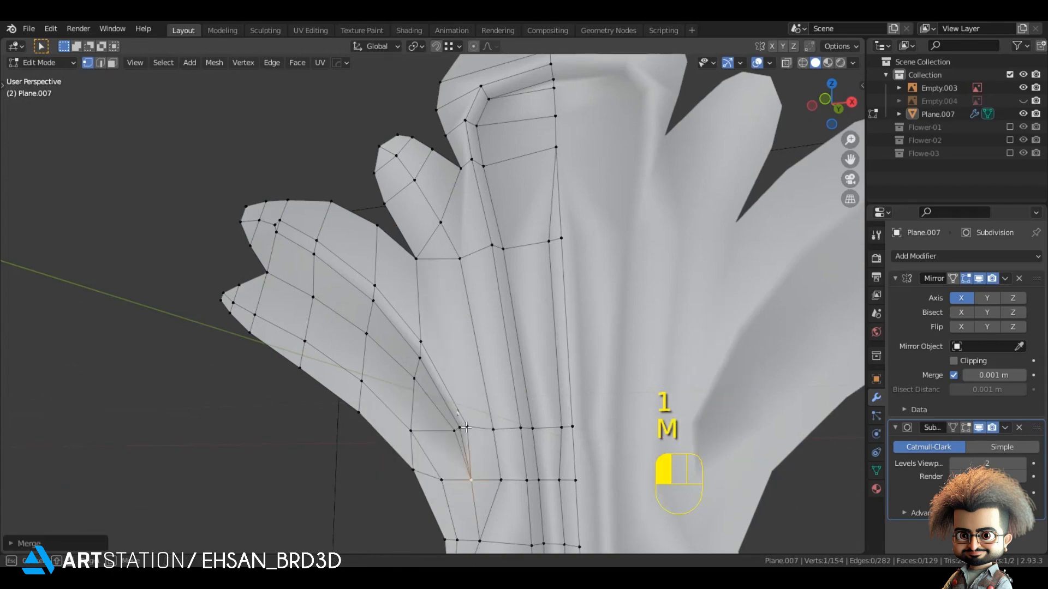
key("g")
key("y")
left_click(374, 339)
- Merge the ridge bevel's upper end near the leaf tip and reposition the adjacent bevel vertices
key("Tab")
scroll(422, 444, "up", 3)
key("Tab")
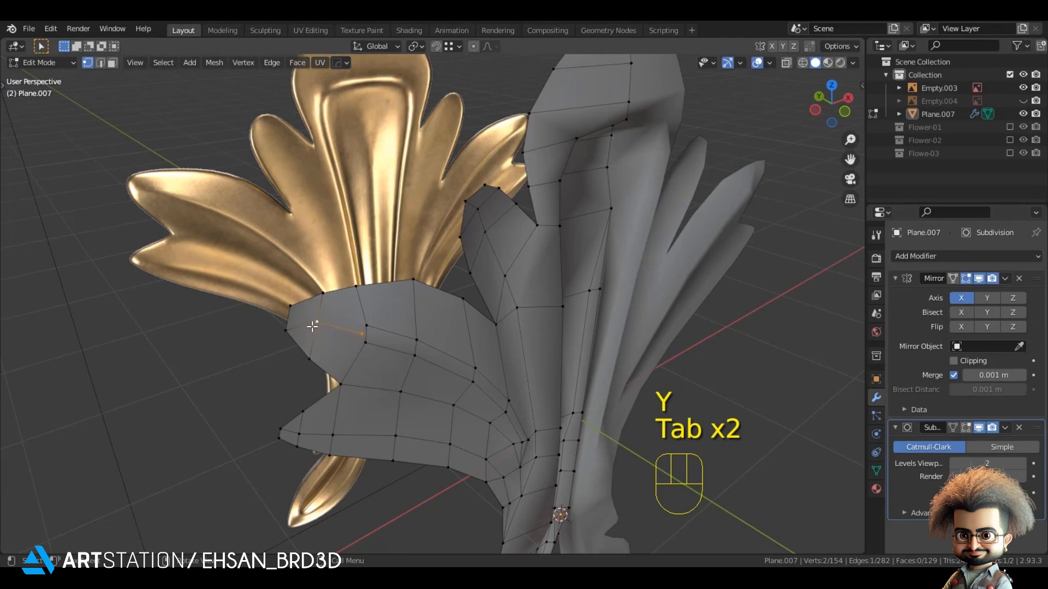
key("m")
left_click(313, 326)
left_click_drag(351, 313, 384, 353)
middle_click_drag(398, 379, 339, 335)
key("g")
left_click(409, 417)
- Scale a vertex pair across the side leaf's ridge bevel to match the crease in the front reference
key("Tab")
key("alt+a")
key("KP_1")
scroll(382, 322, "down", 3)
middle_click_drag(338, 244, 261, 103, "shift")
key("Tab")
key("z")
middle_click_drag(266, 368, 333, 498, "shift")
scroll(332, 498, "up", 2)
key("s")
left_click(411, 343)
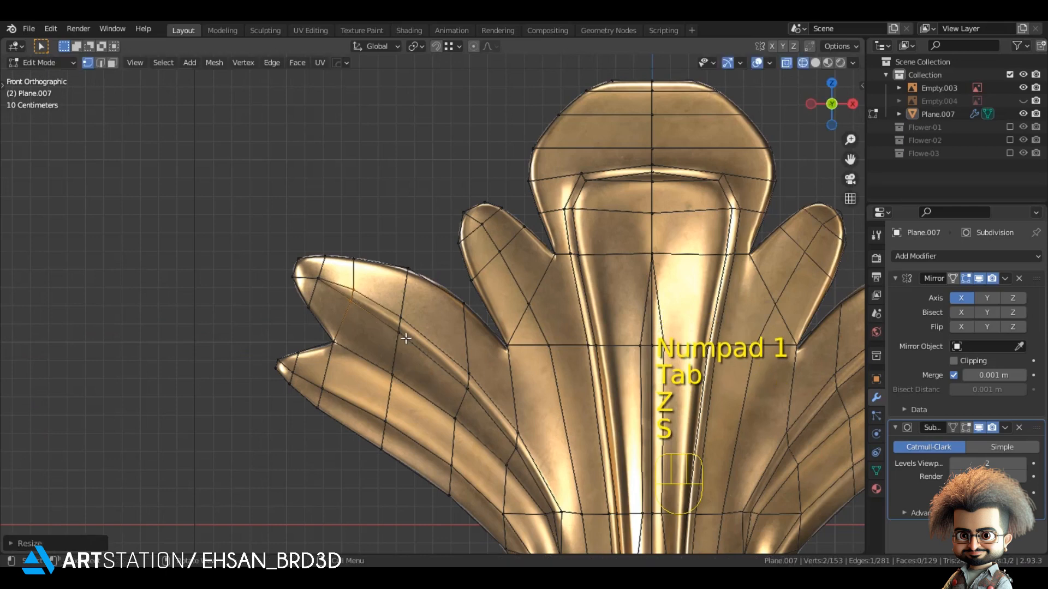
- Scale the next vertex pairs down the side leaf's ridge bevel to follow the crease in the reference
key("s")
key("s")
left_click(417, 338)
left_click_drag(443, 356, 471, 391)
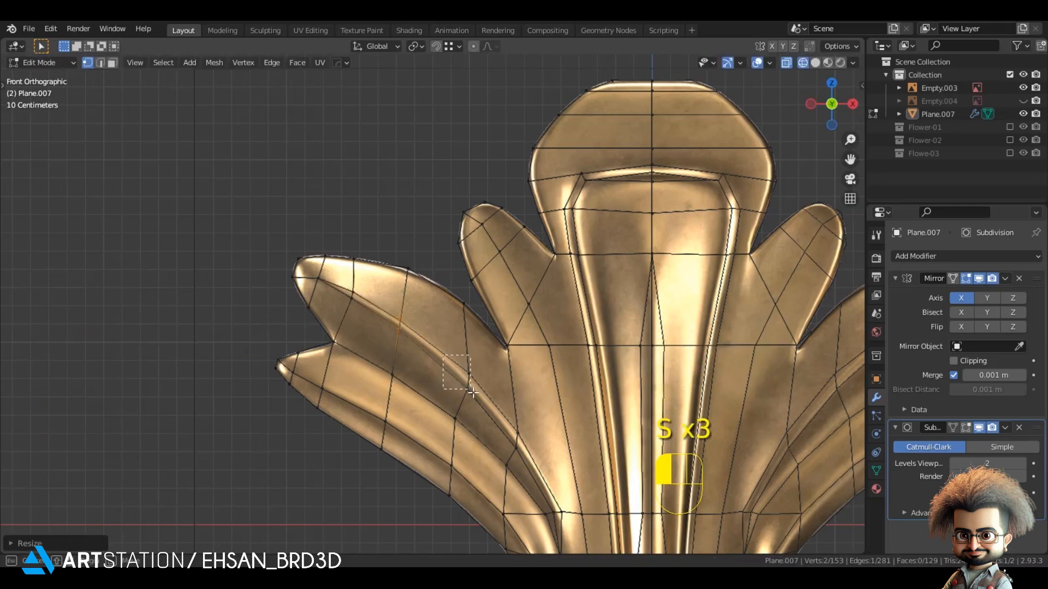
key("s")
left_click(491, 414)
middle_click_drag(491, 415, 437, 352, "shift")
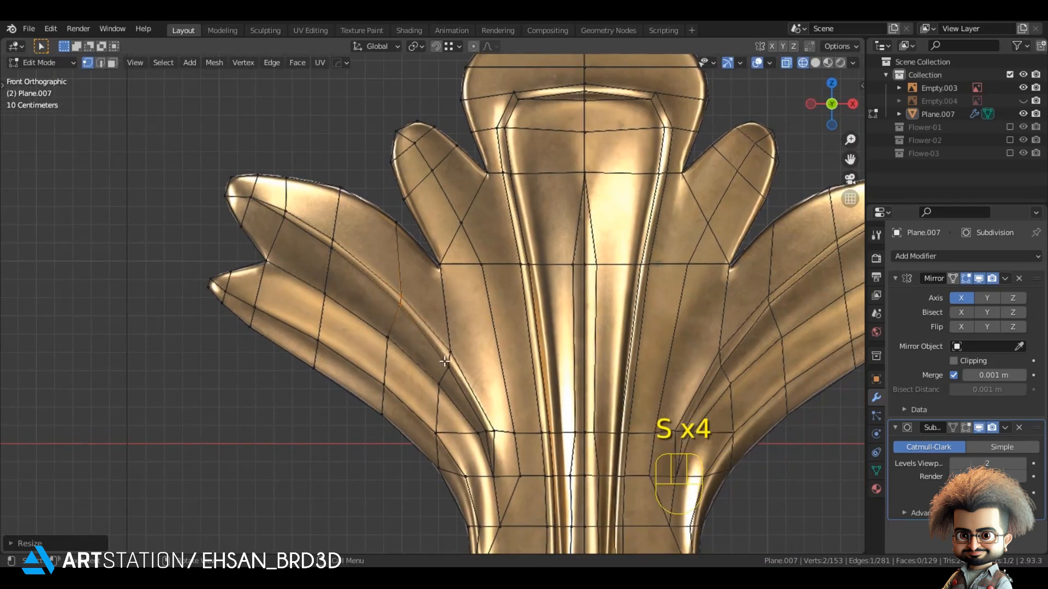
- Scale and rotate the lower vertex pairs of the side leaf's ridge bevel, and check the shape in solid shading
key("s")
left_click(457, 374)
key("r")
left_click(483, 391)
key("s")
left_click(488, 413)
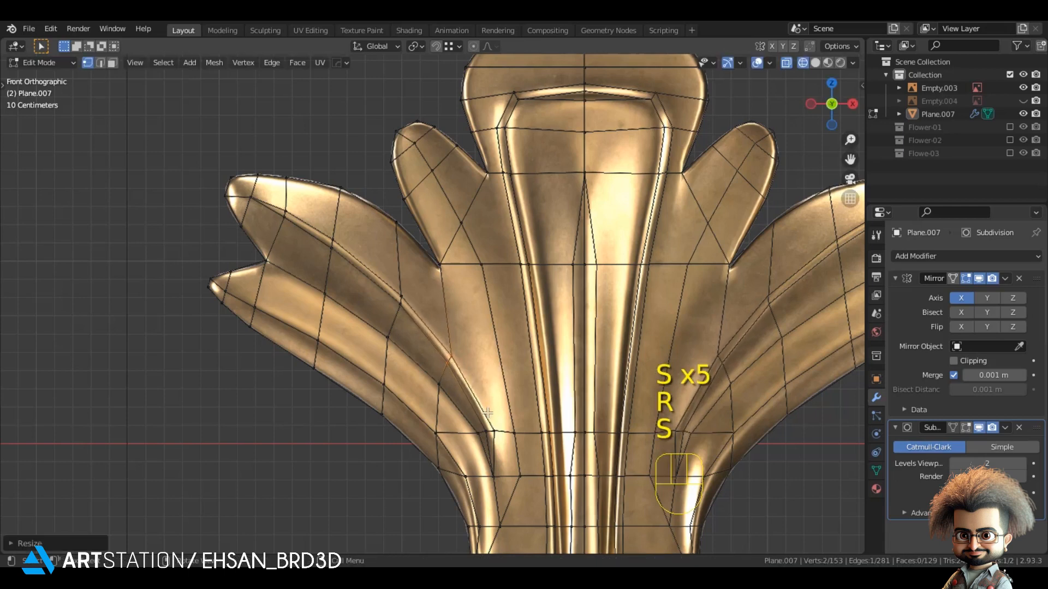
left_click(517, 437)
key("z")
key("Tab")
scroll(471, 394, "down", 5)
key("a")
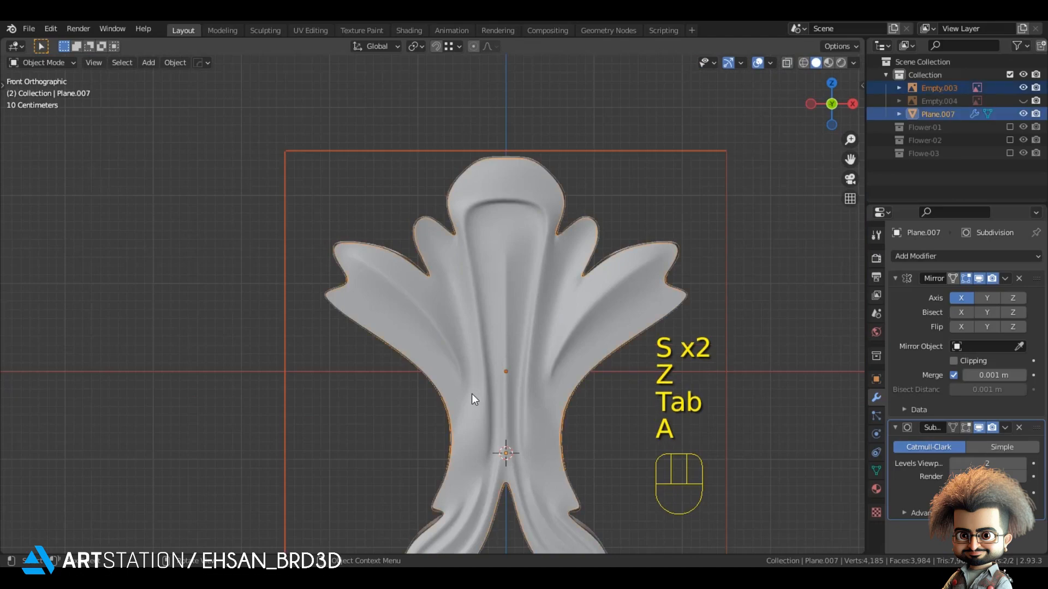
key("alt+a")
- Select the edge path along the crease of the side leaf's lower lobe and bevel it narrowly
key("Tab")
scroll(480, 341, "up", 2)
key("z")
middle_click_drag(378, 299, 460, 271, "shift")
scroll(397, 304, "up", 3)
key("2")
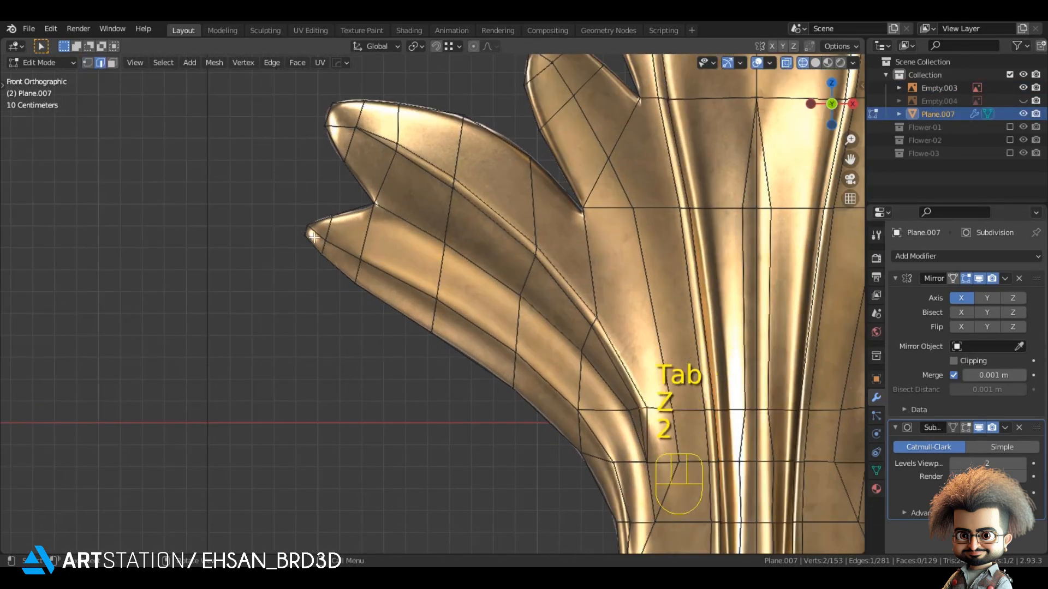
middle_click_drag(490, 357, 477, 338, "shift")
left_click(480, 357, "shift")
scroll(457, 326, "up", 2)
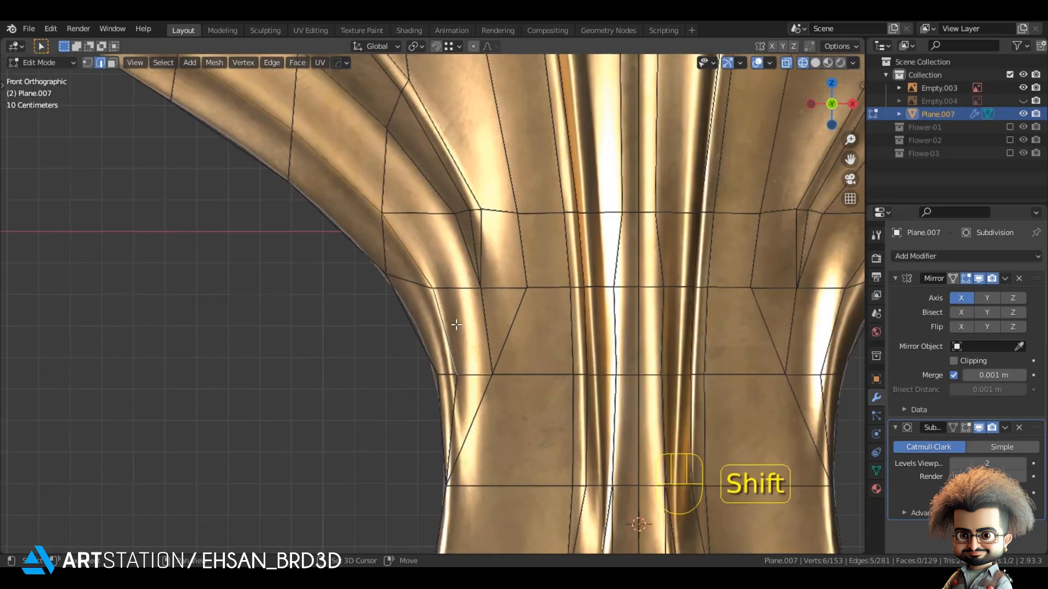
- Merge the lower lobe bevel's bottom end and its tip end into single vertices
key("m")
left_click(463, 360)
middle_click_drag(225, 231, 500, 441, "shift")
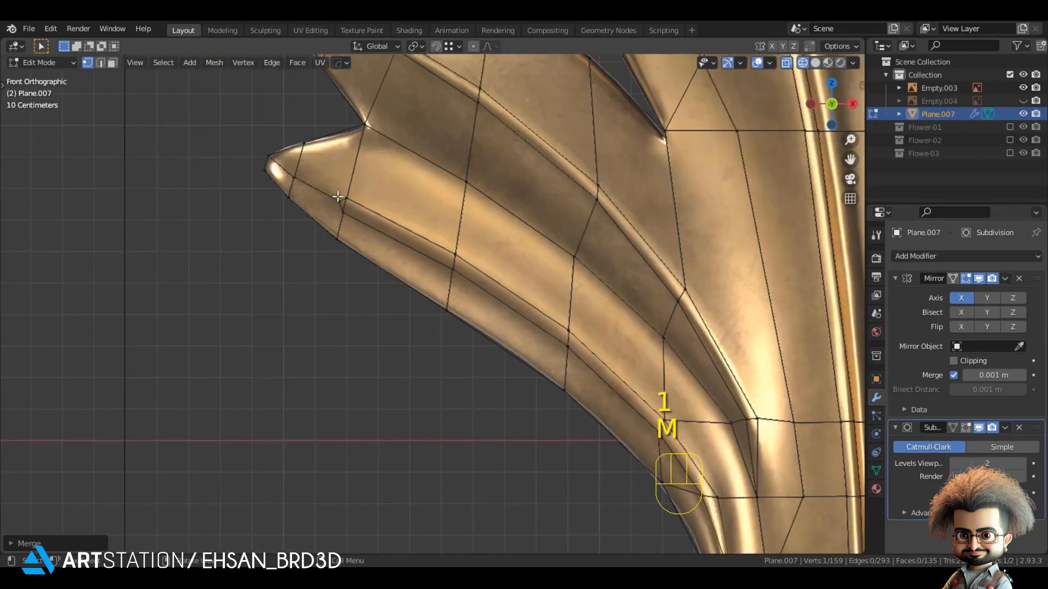
key("m")
left_click(296, 185)
- Select the edge at the base of the lower lobe's crease and move it along the Y axis
key("2")
scroll(596, 408, "down", 3)
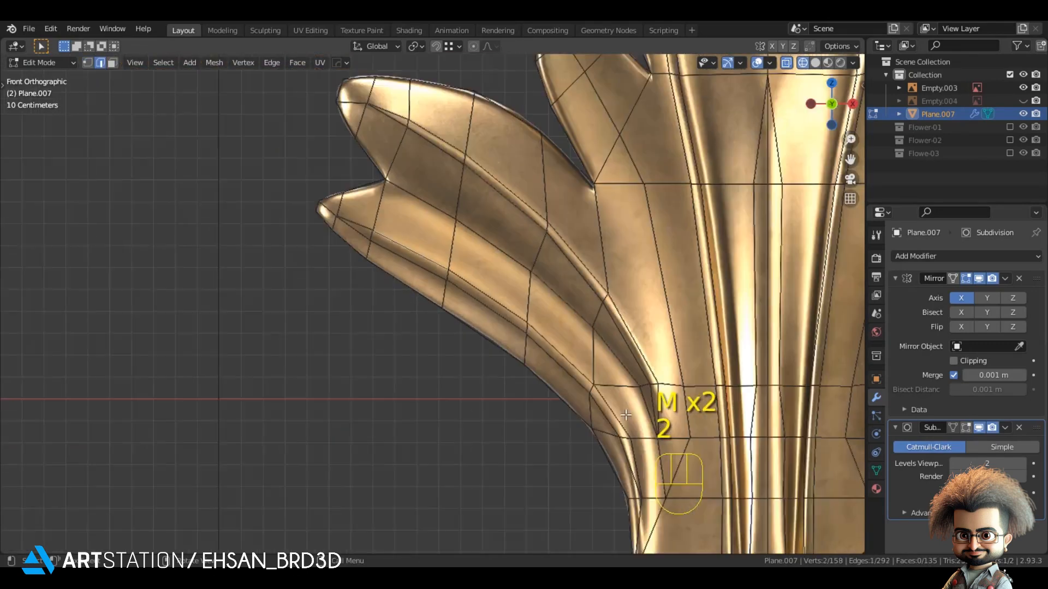
key("z")
key("g")
key("y")
mouse_move(667, 404)
middle_mouse_down()
mouse_move(601, 437)
mouse_move(494, 375)
middle_mouse_up()
left_click(581, 432)
- Examine the whole mirrored ornament in object mode, comparing solid and wireframe shading against the gold reference
key("Tab")
key("alt+a")
key("KP_1")
scroll(593, 355, "down", 4)
middle_click_drag(538, 410, 551, 478, "shift")
scroll(553, 473, "up", 1)
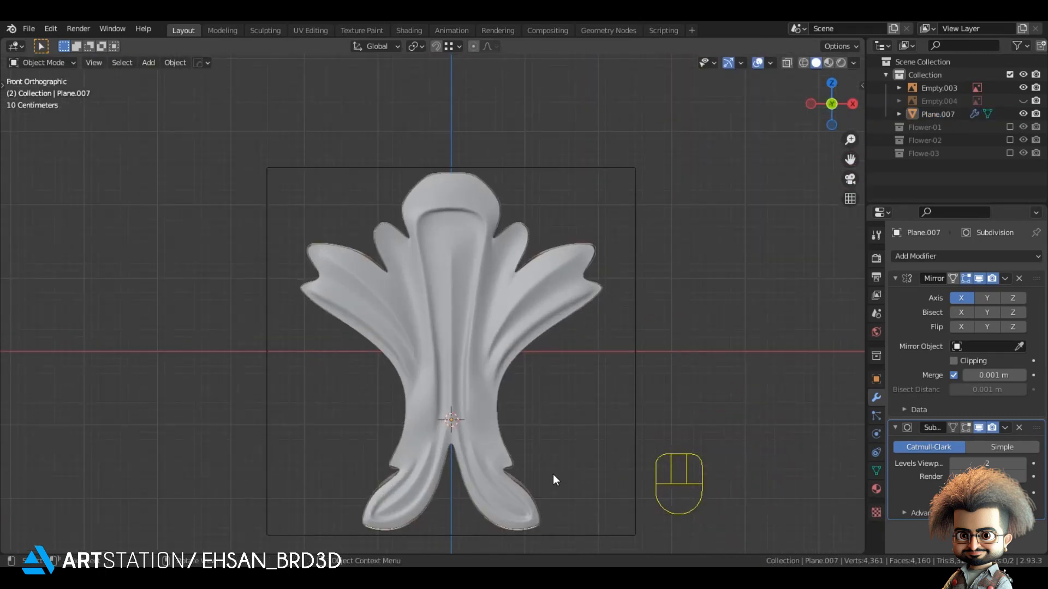
left_click(349, 277)
key("shift+z")
scroll(486, 279, "up", 3)
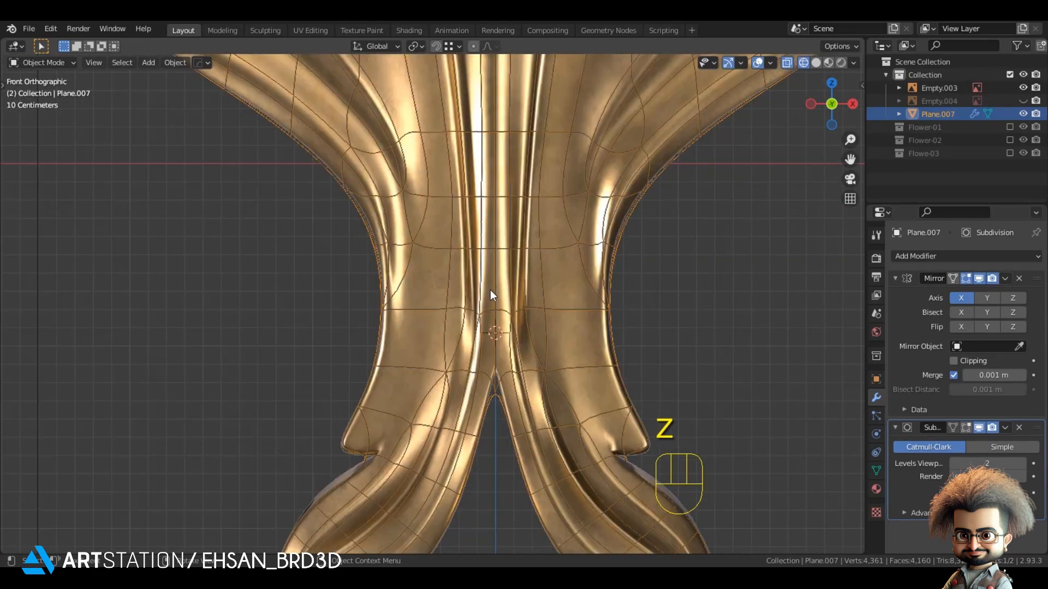
key("shift+z")
scroll(545, 240, "down", 4)
left_click(574, 166)
middle_click_drag(574, 166, 454, 261, "shift")
left_click(457, 244)
key("Tab")
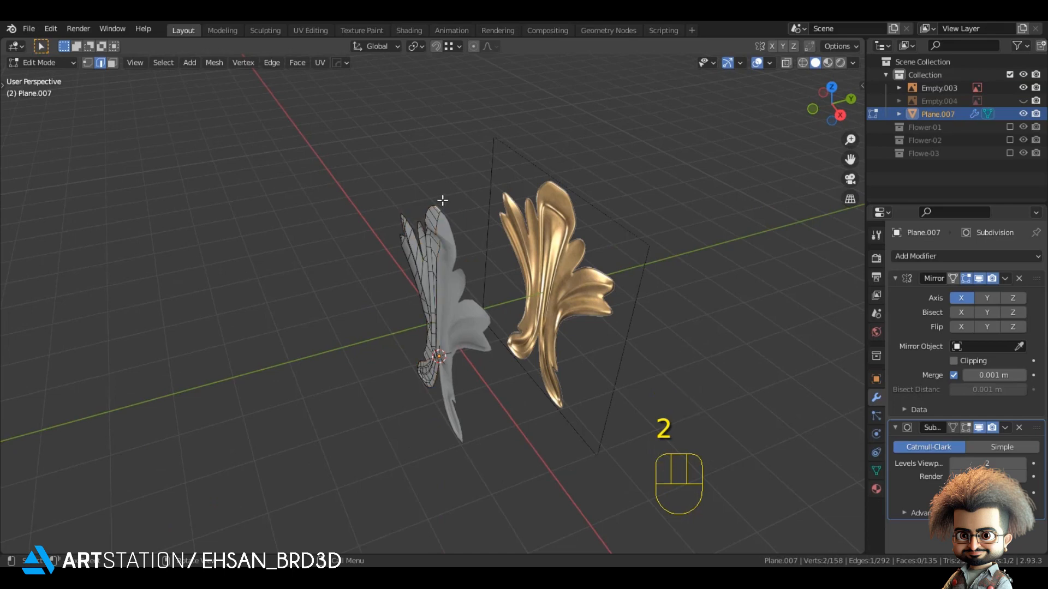
- Select the half mesh's outer boundary edges in the front view, excluding those along the mirror centre line
key("KP_1")
middle_click_drag(442, 201, 414, 246, "shift")
scroll(415, 245, "up", 3)
key("z")
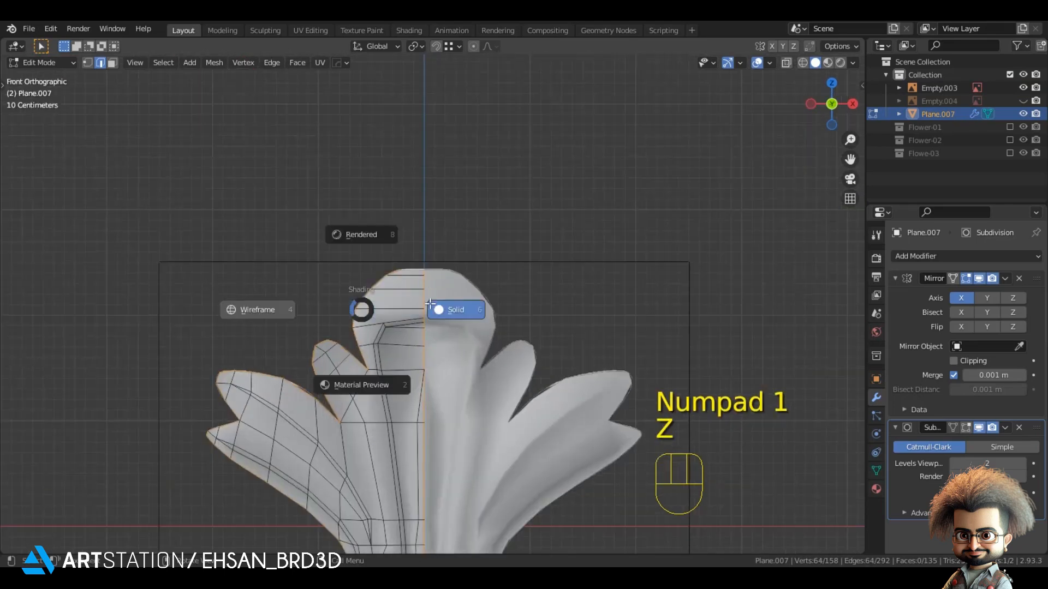
left_click(262, 306)
scroll(417, 267, "up", 2)
middle_click_drag(416, 477, 445, 291, "shift")
key("c")
mouse_move(423, 472)
middle_mouse_down("shift")
mouse_move(444, 285)
mouse_move(496, 358)
mouse_move(411, 355)
mouse_move(420, 423)
mouse_move(460, 415)
middle_mouse_up("shift")
key("c")
- Extrude the outline edges backward along the Y axis and flatten them by scaling Y to 0
key("z")
key("e")
key("y")
left_click(409, 399)
key("s")
key("y")
key("KP_0")
key("KP_Enter")
- Add an edge loop around the extruded side wall close to the front rim, and review the finished ornament from the front
middle_click_drag(507, 289, 422, 325, "shift")
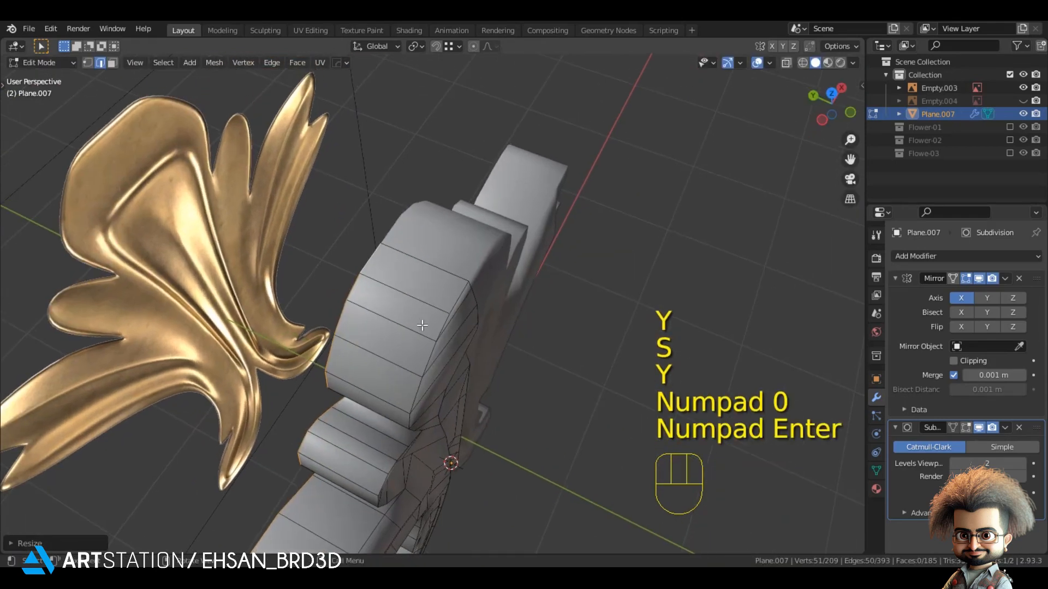
left_click(425, 300)
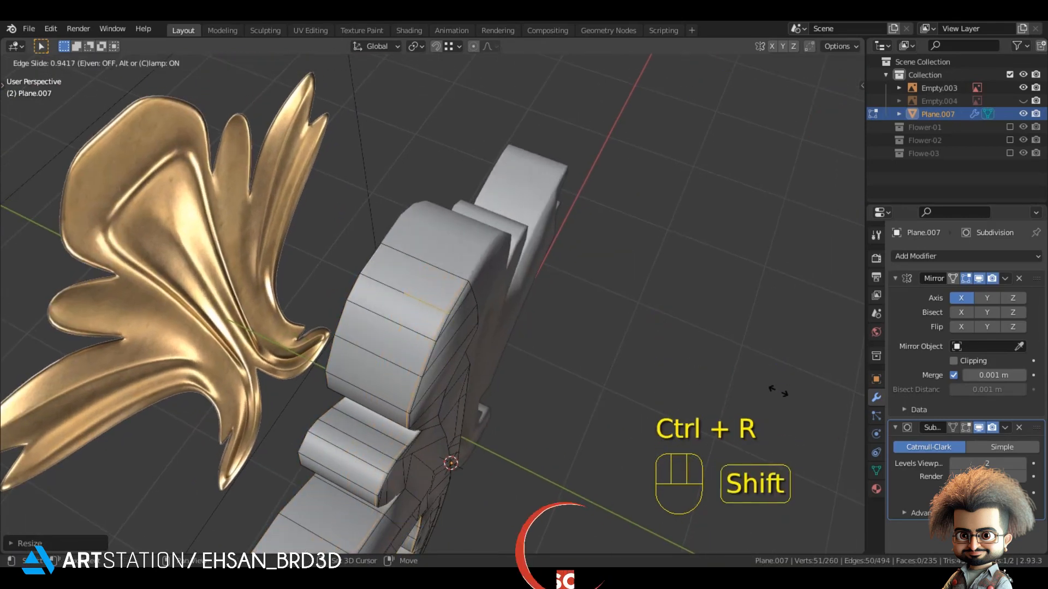
key("Tab")
key("alt+a")
key("KP_1")
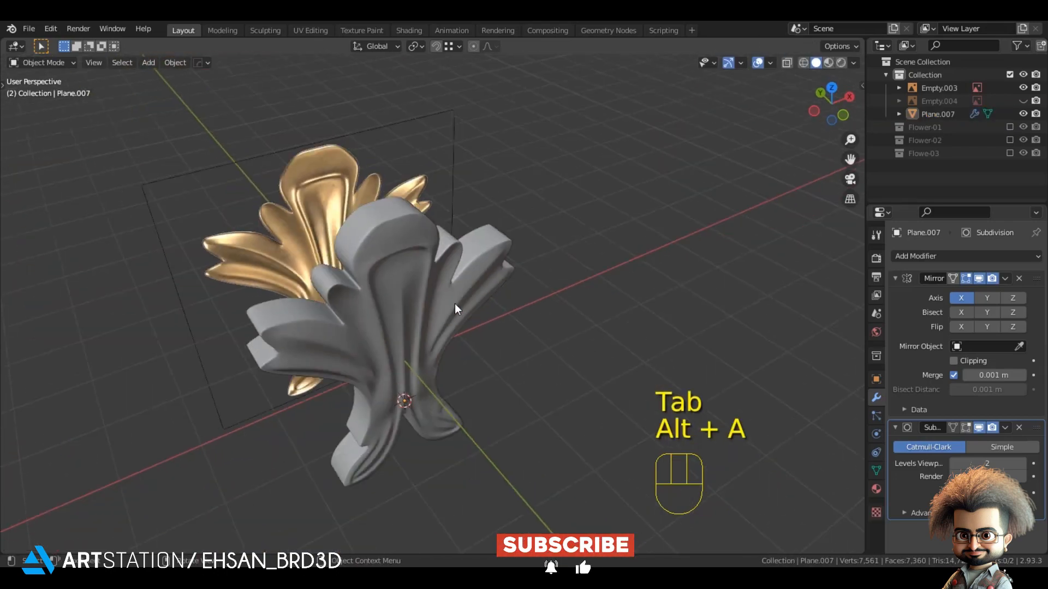
mouse_move(453, 306)
middle_mouse_down("shift")
mouse_move(522, 321)
mouse_move(478, 342)
middle_mouse_up("shift")
scroll(532, 314, "up", 1)
key("z")
key("z")
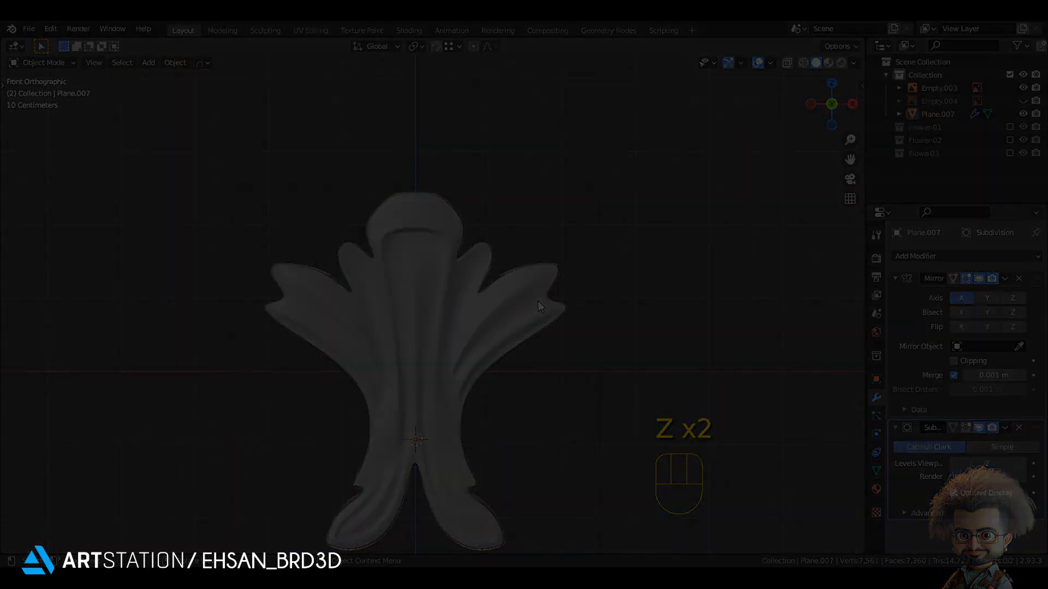